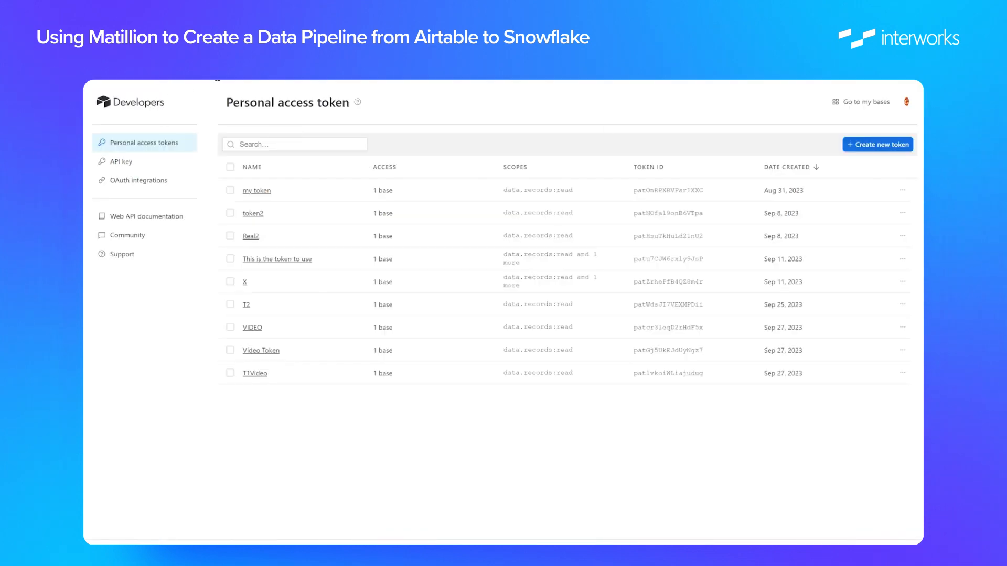
Switch to Airtable and open the personal access tokens list in the account's developer hub
text(ai)
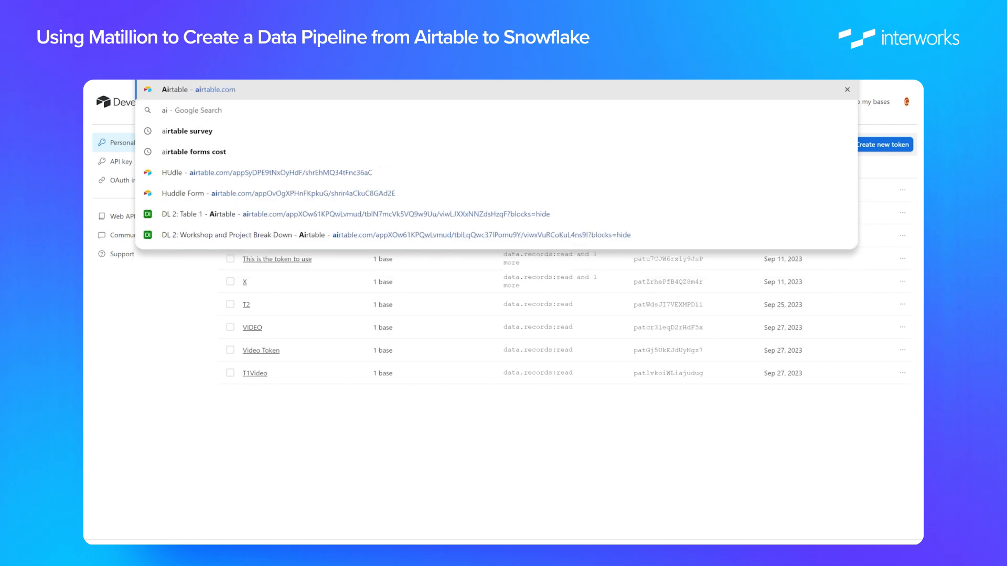
key(Return)
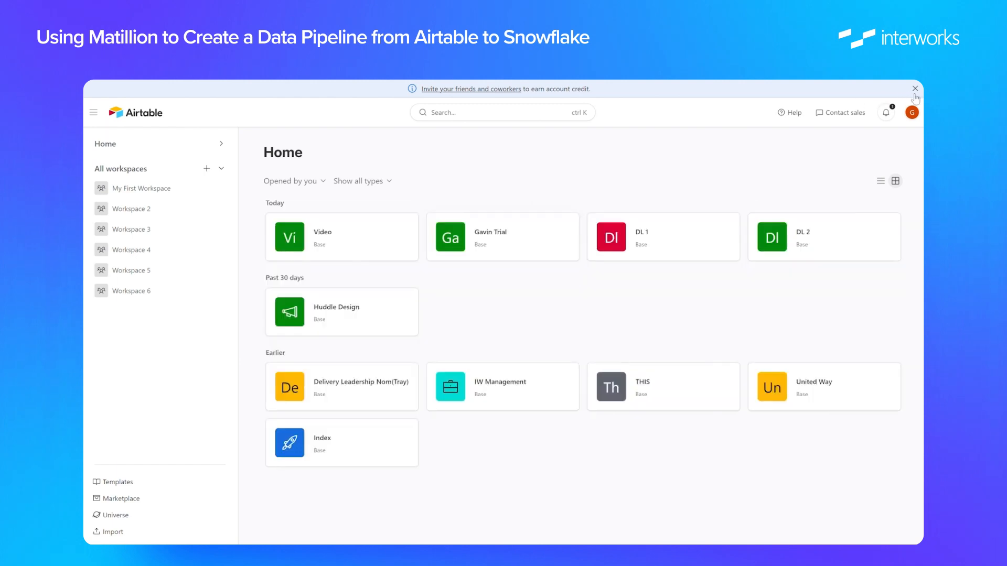
click(914, 115)
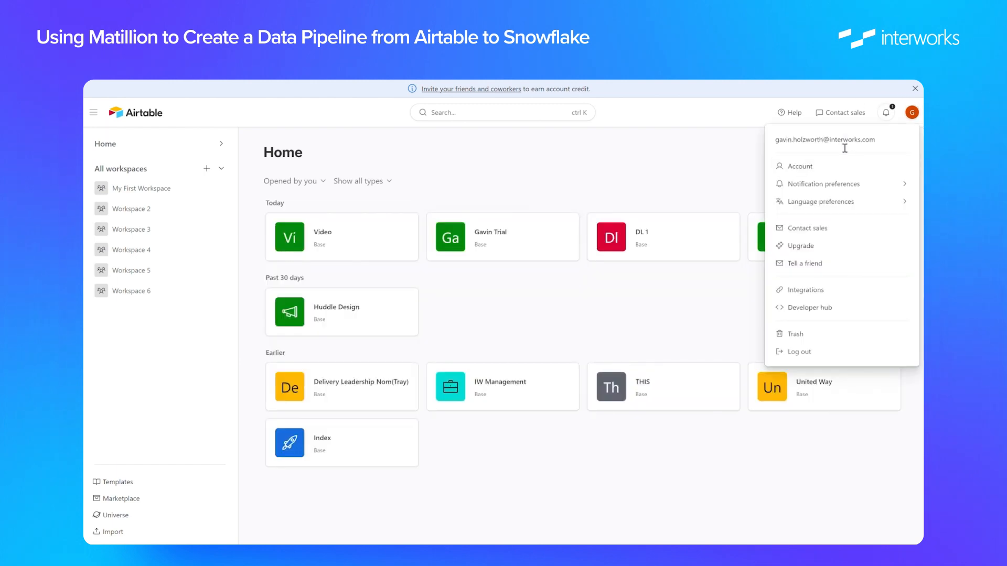
click(809, 168)
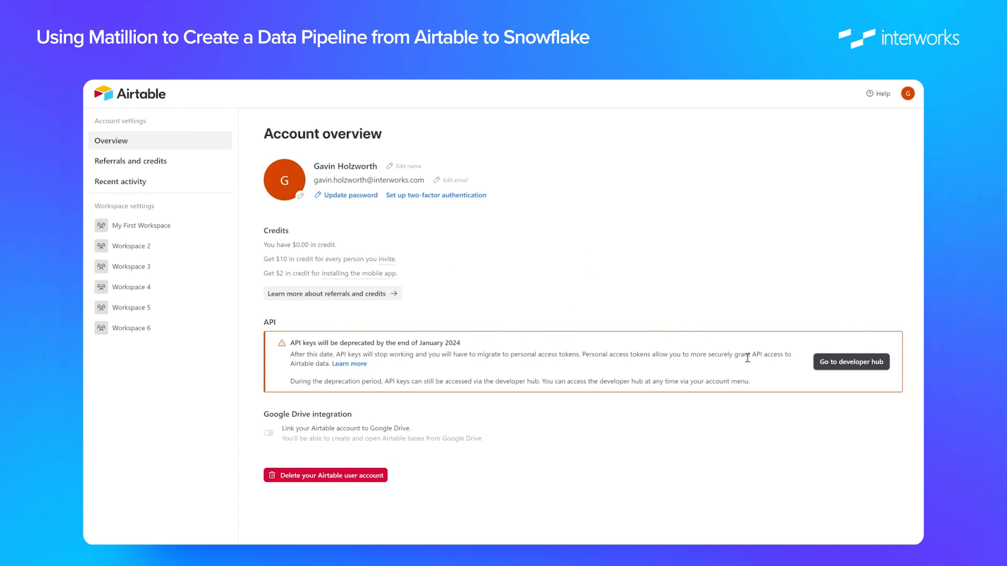
click(835, 369)
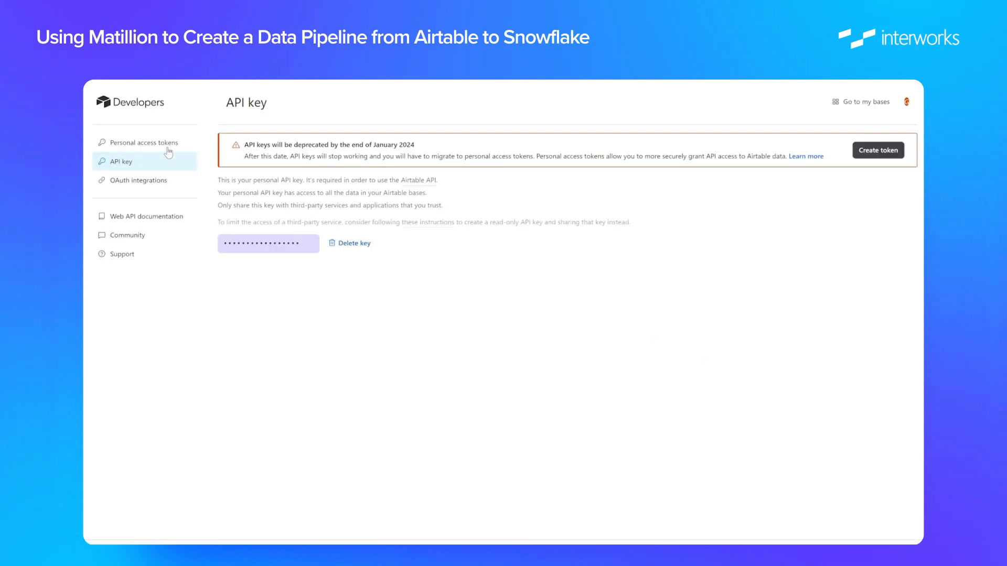
click(165, 150)
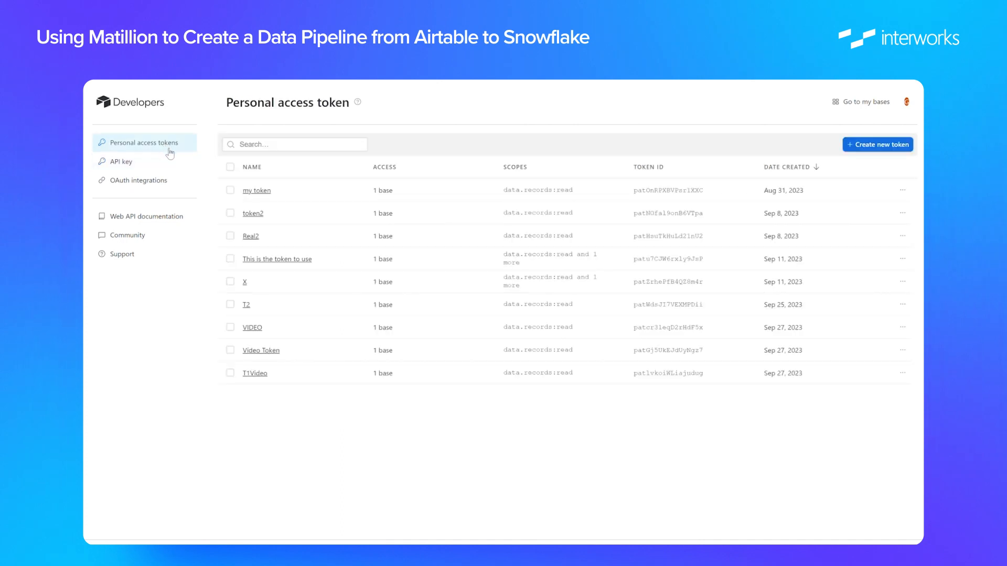
Start a new personal access token named Token2Video and give it the data.records:read scope
click(865, 148)
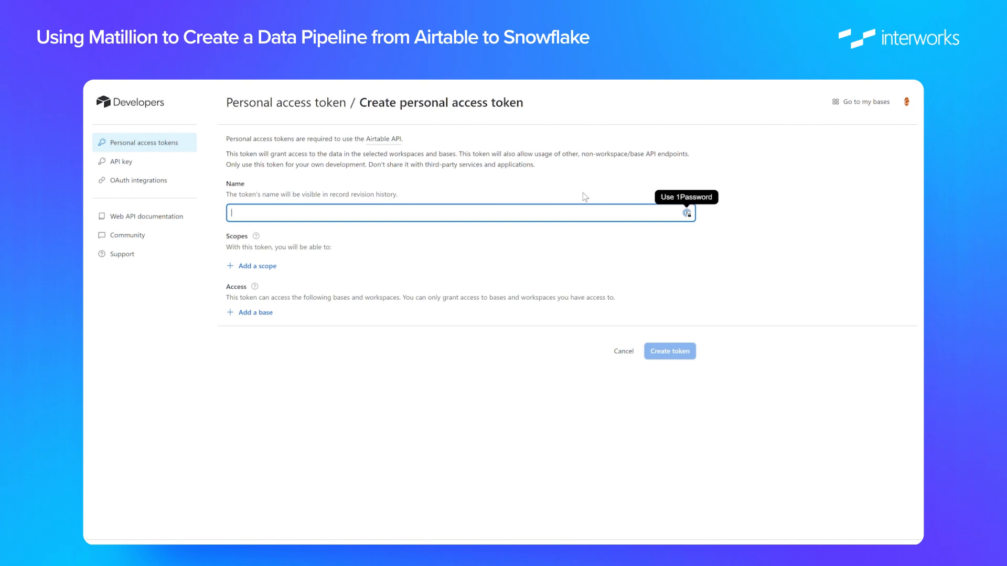
text(Token@)
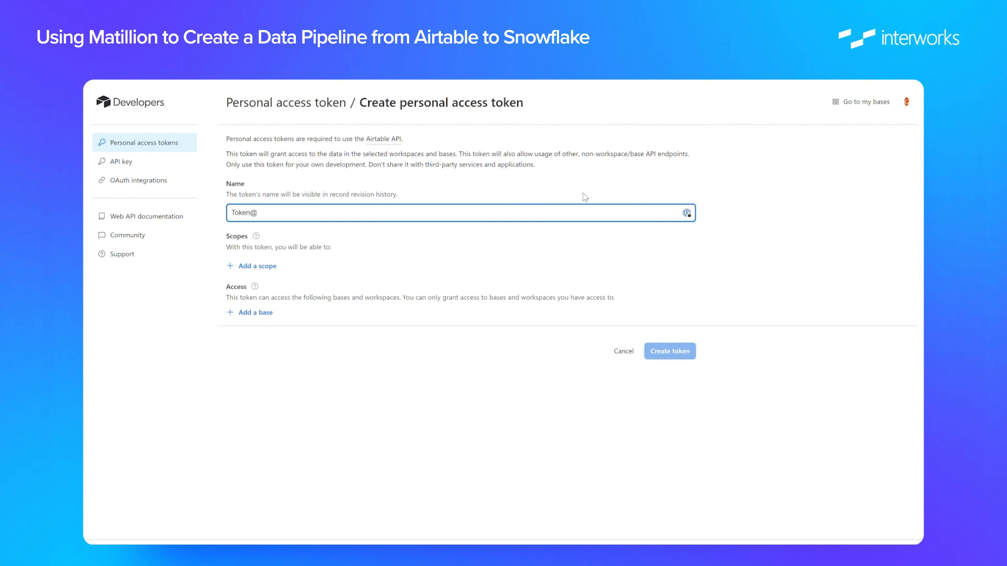
key(BackSpace)
text(2Video)
click(274, 266)
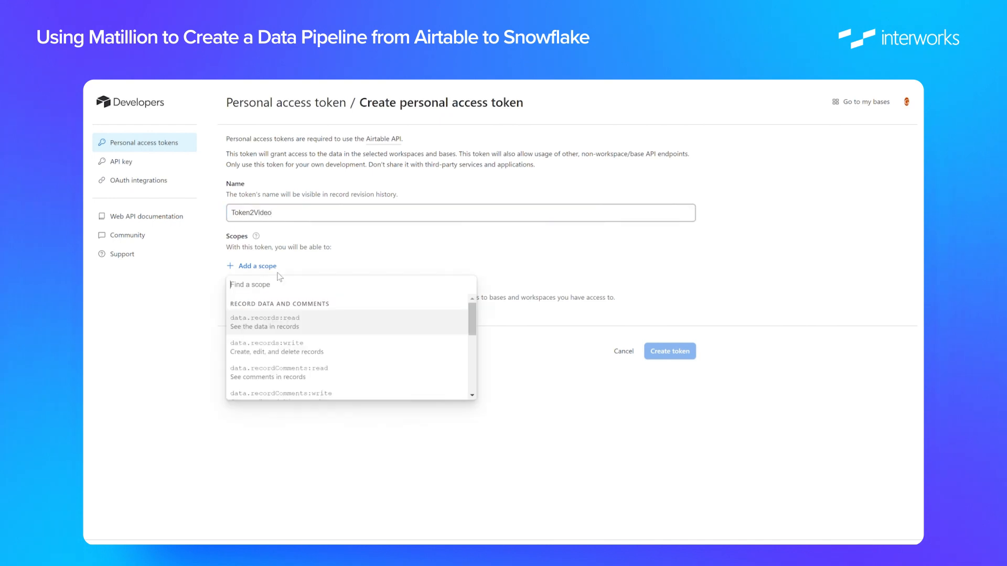
click(306, 332)
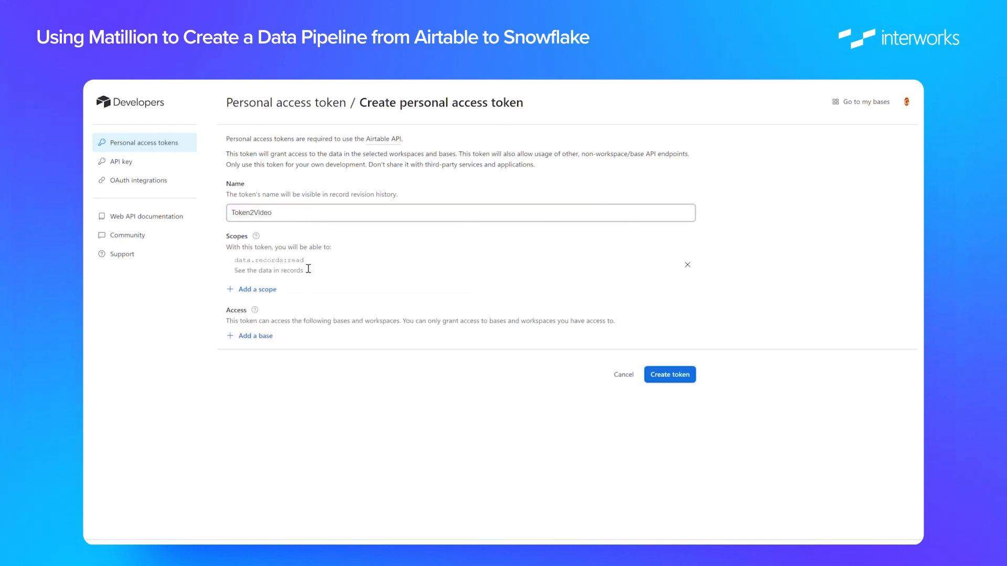
Grant the token access to the Video base in My First Workspace and create it
click(260, 336)
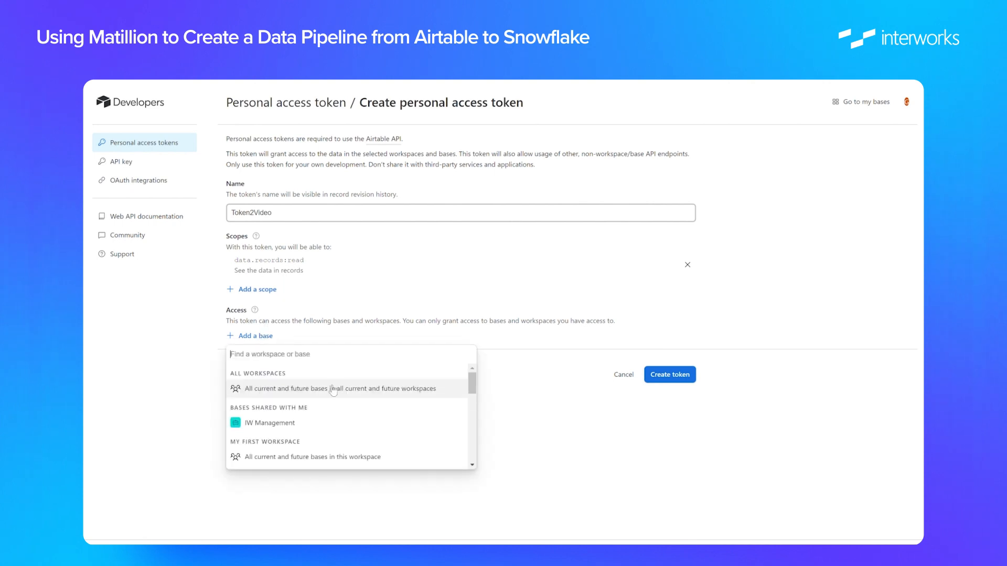
scroll(309, 445, down, 5)
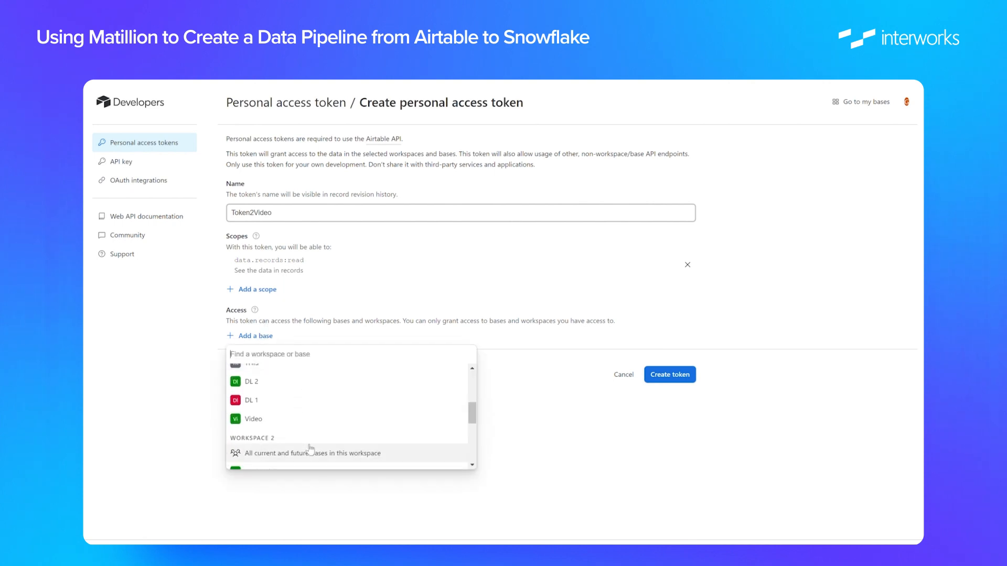
click(262, 421)
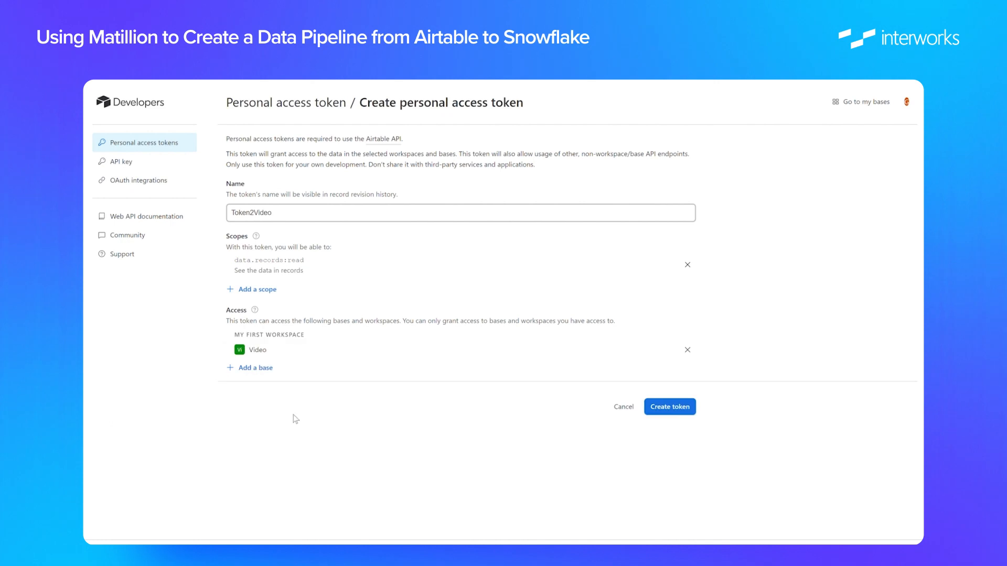
click(669, 407)
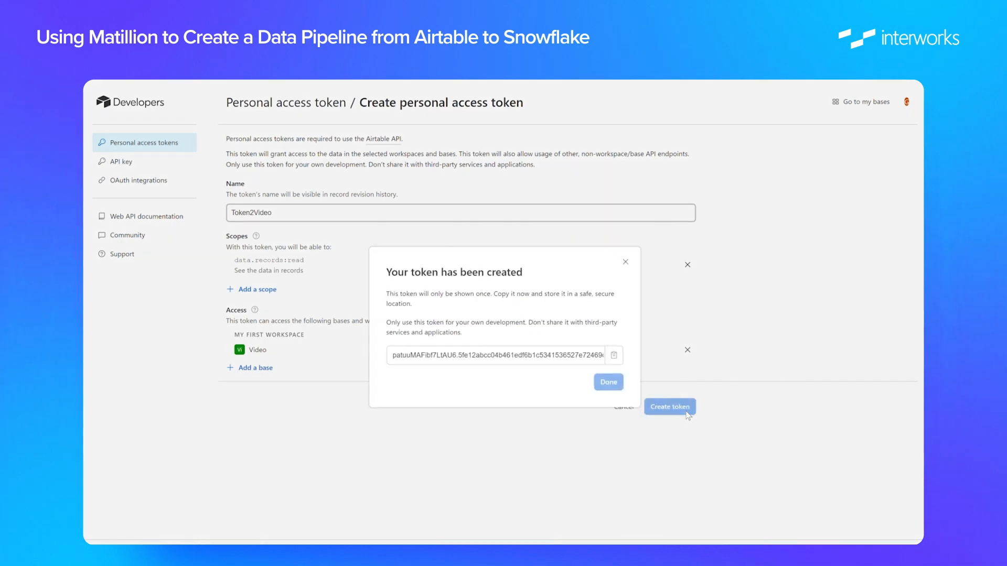
Copy the generated personal access token and paste it into a new browser tab
click(612, 356)
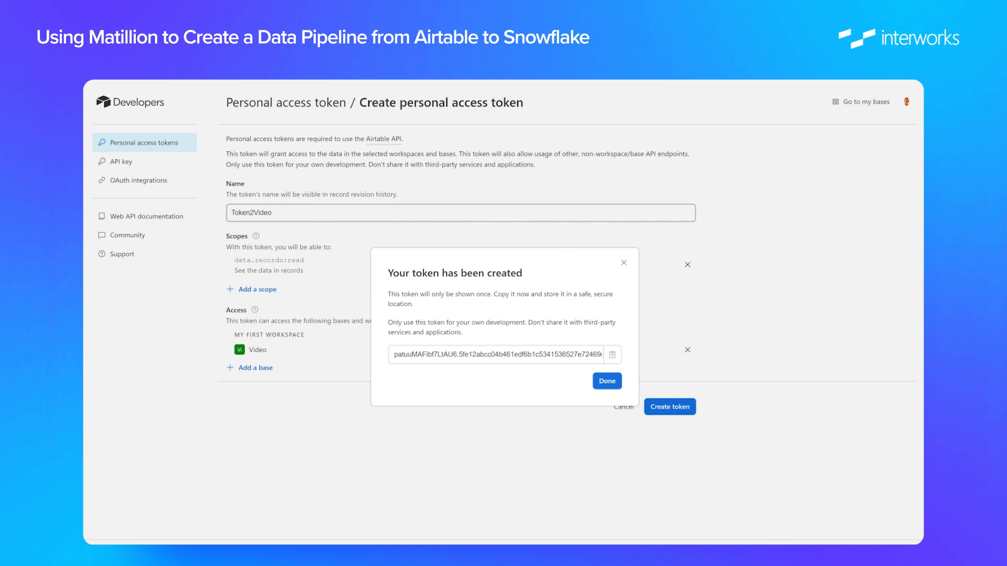
key(ctrl+t)
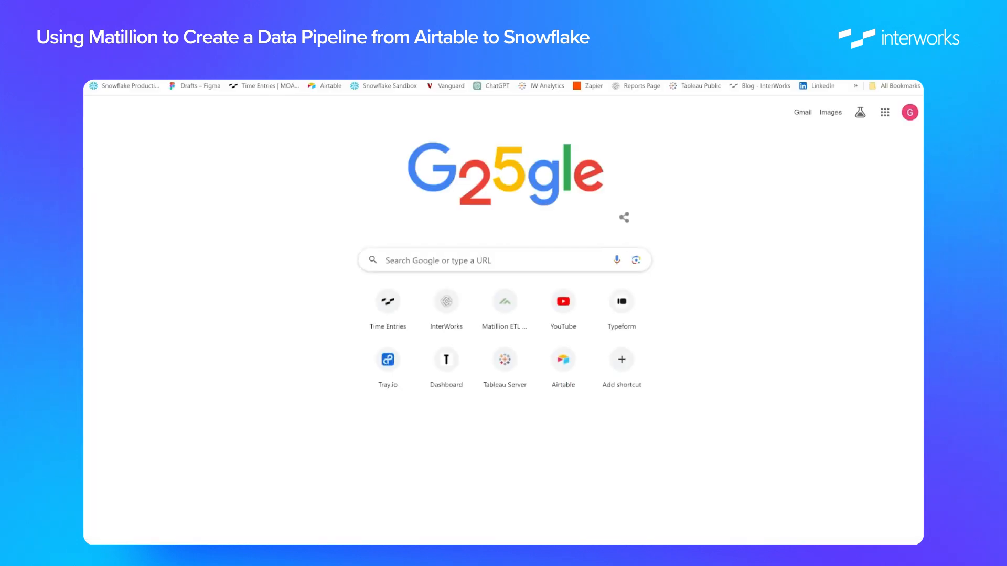
key(ctrl+v)
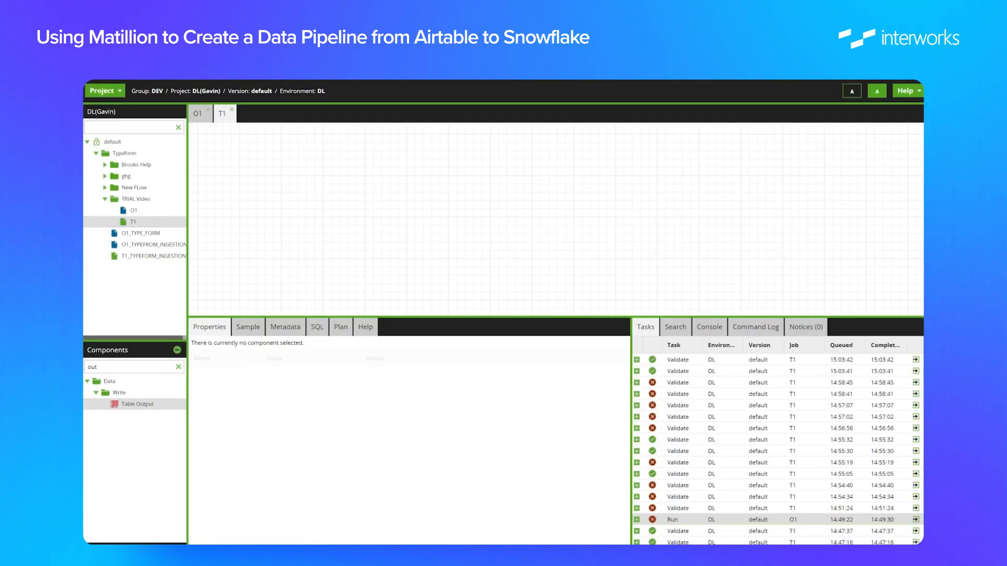
right_click(130, 202)
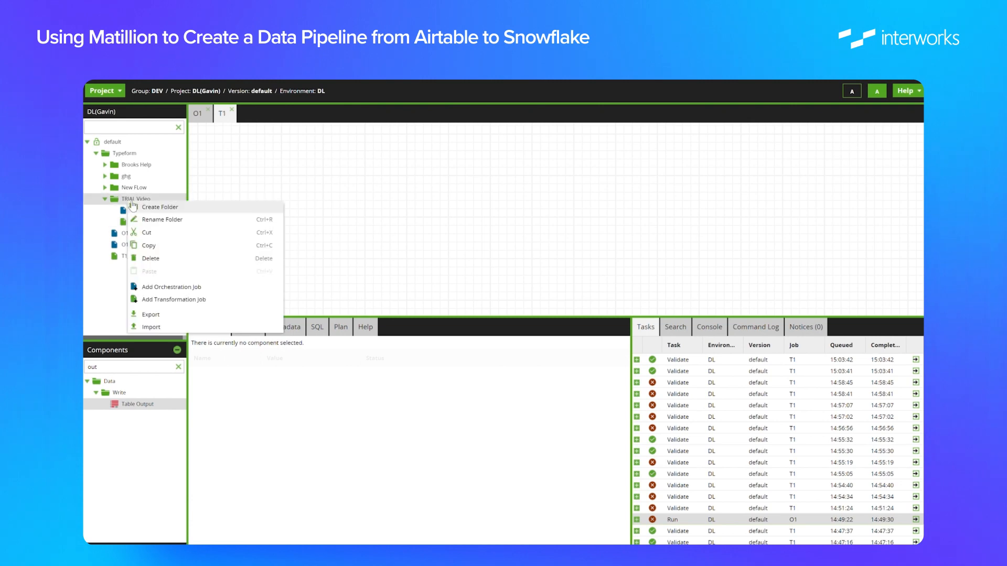
click(232, 196)
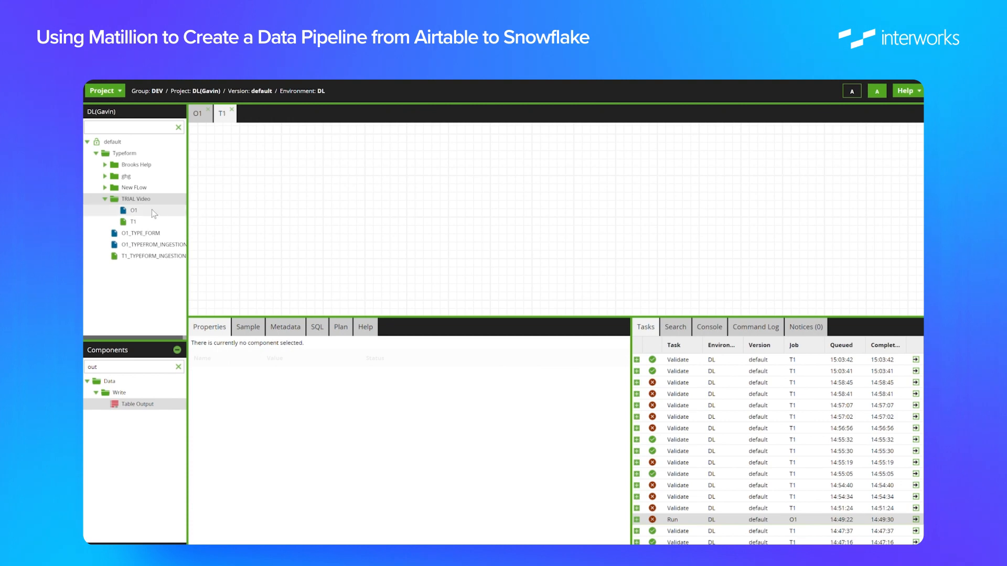
In Matillion's O1 orchestration job, find the API Query component and connect it after Start 0
click(199, 114)
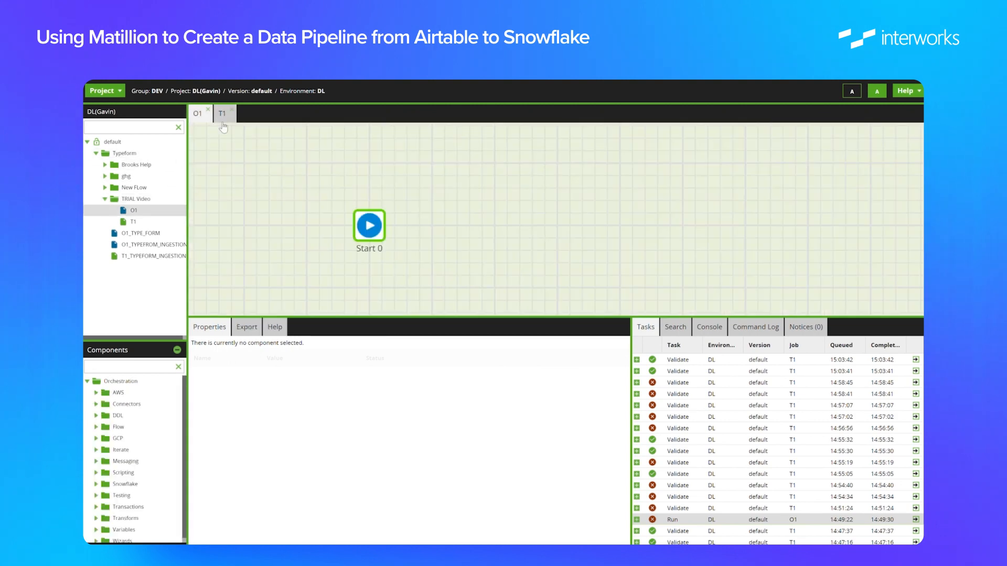
click(136, 367)
text(a)
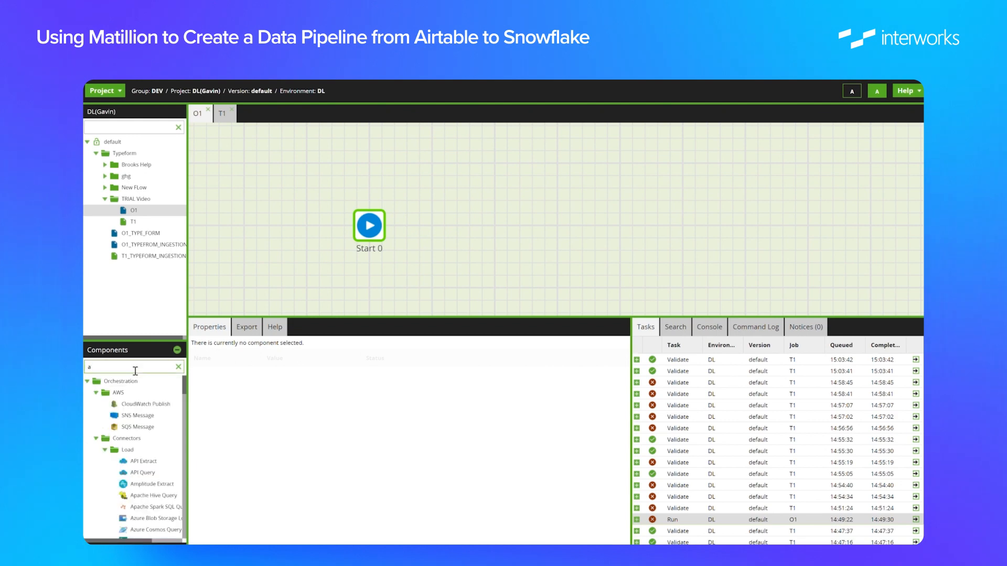
text(pi )
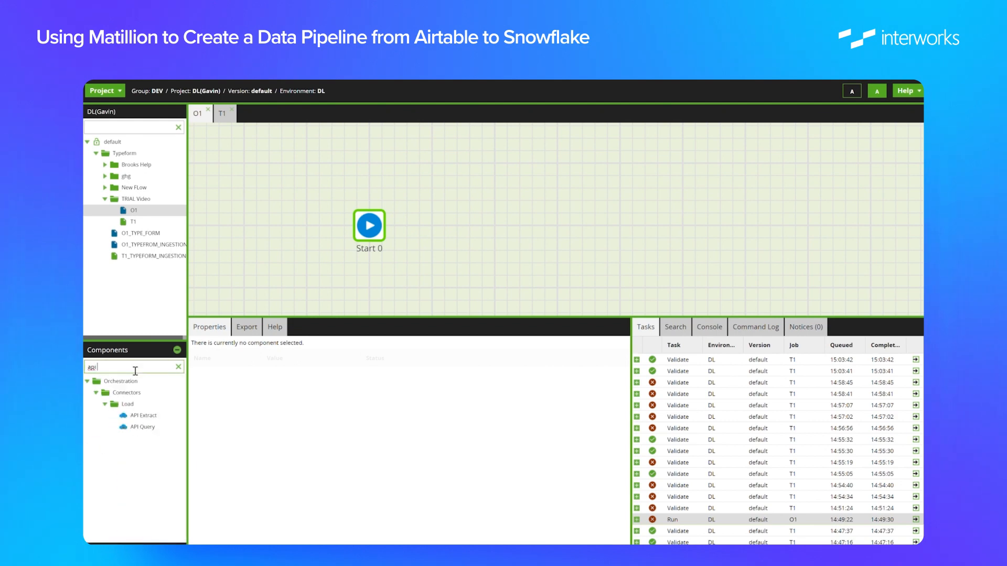
text(q)
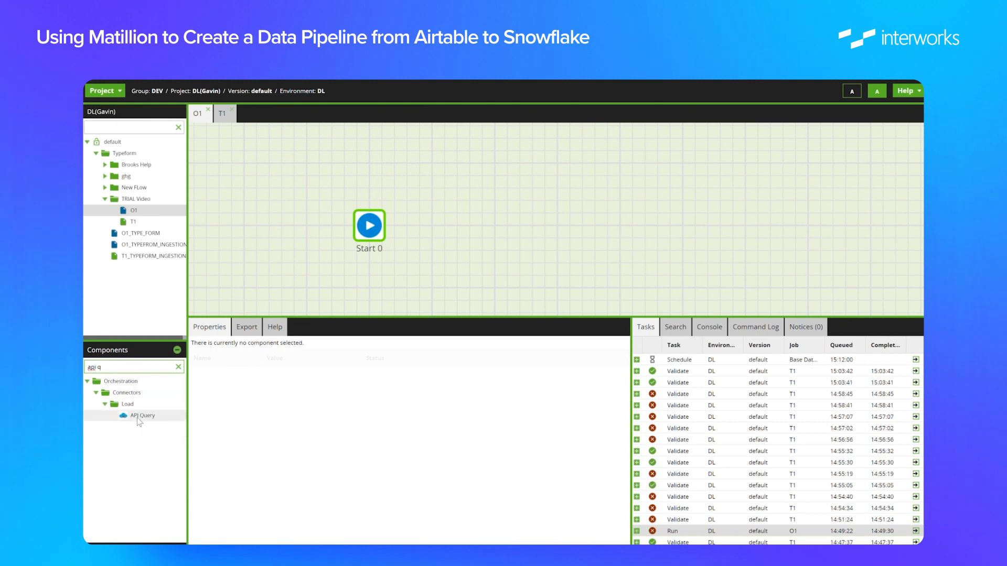
drag(137, 418, 437, 224)
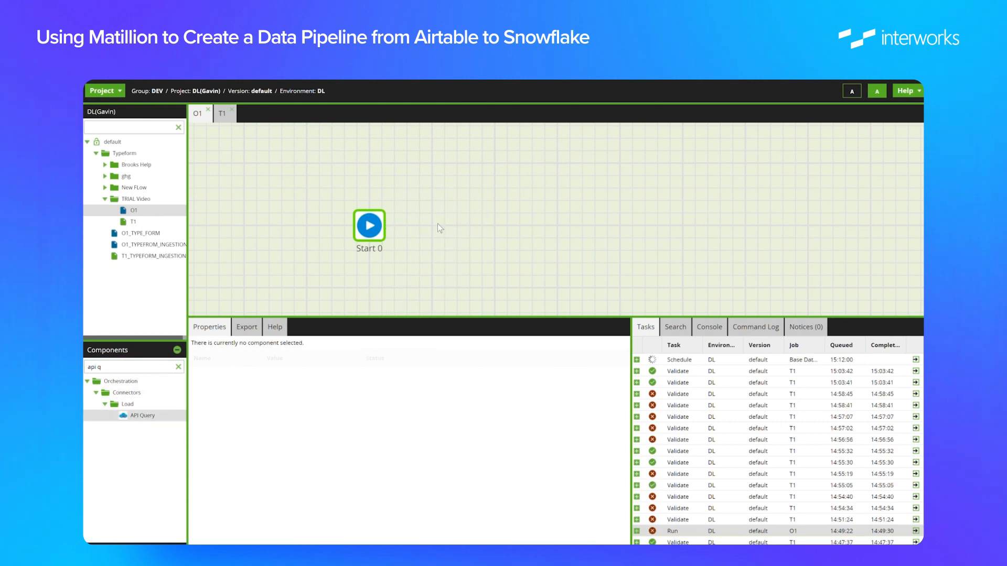
Find the Run Transformation component and connect it after API Query 0 in the O1 job
triple_click(133, 373)
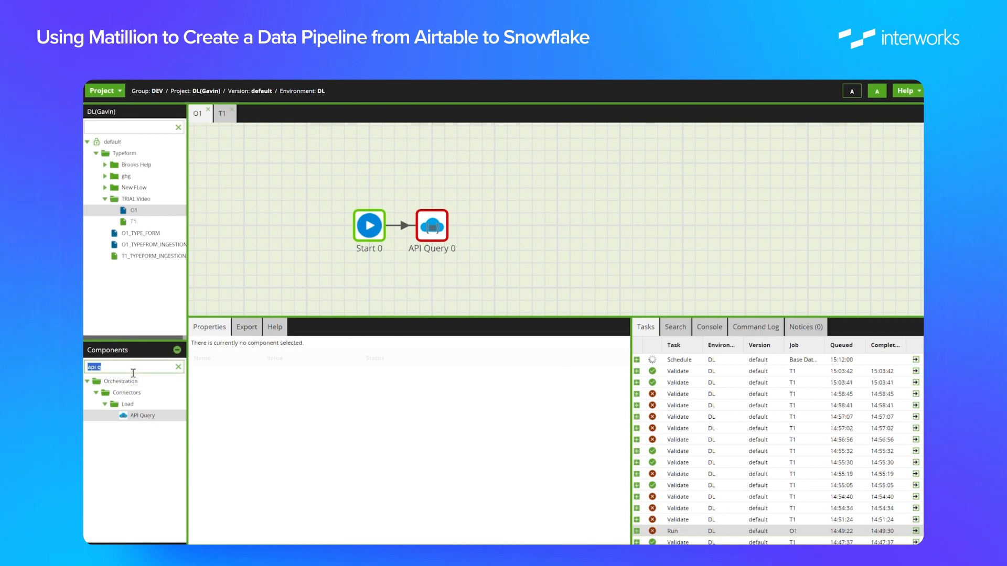
text(tran)
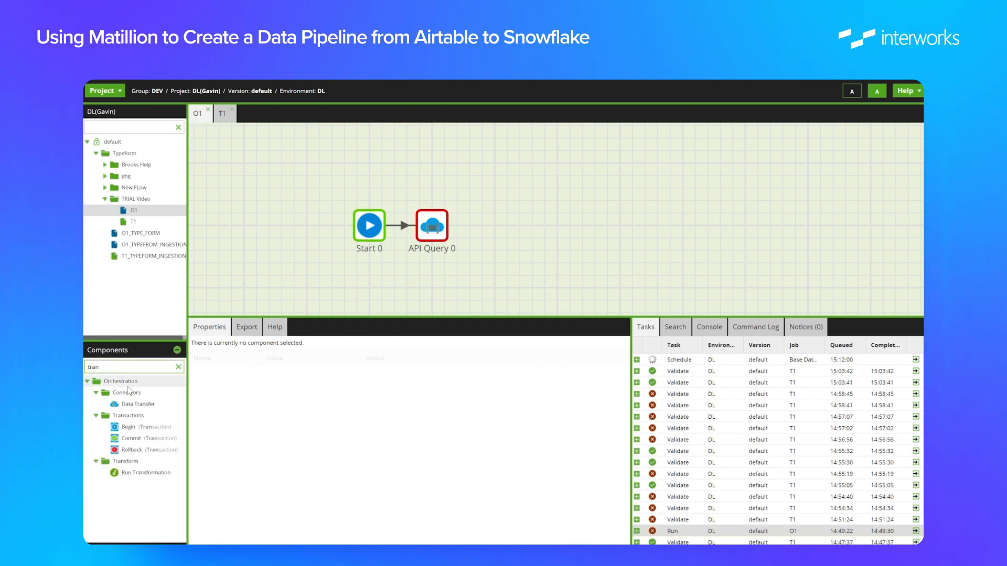
drag(140, 473, 493, 232)
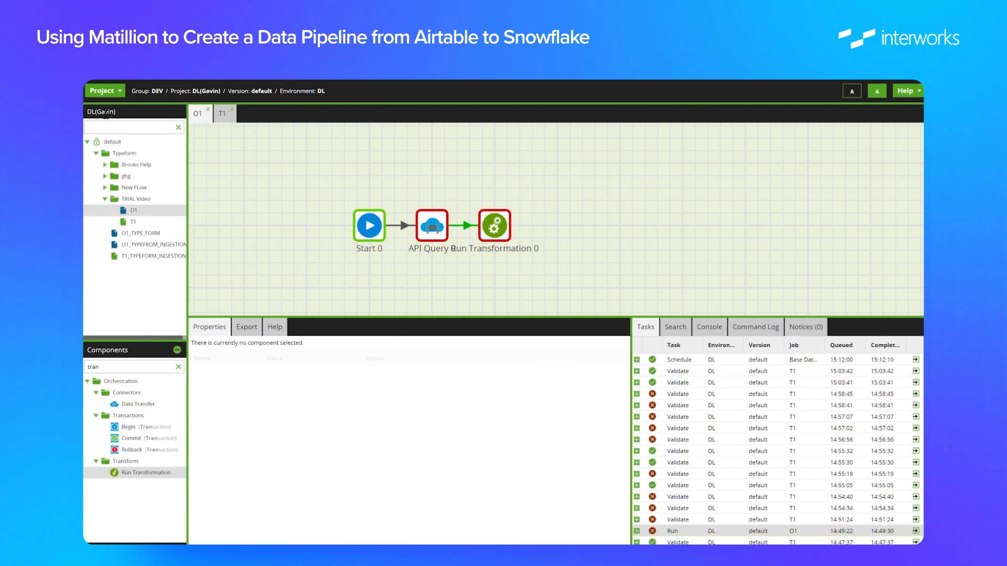
Open the Airtable query profile's configuration from the project's API query profiles
click(112, 92)
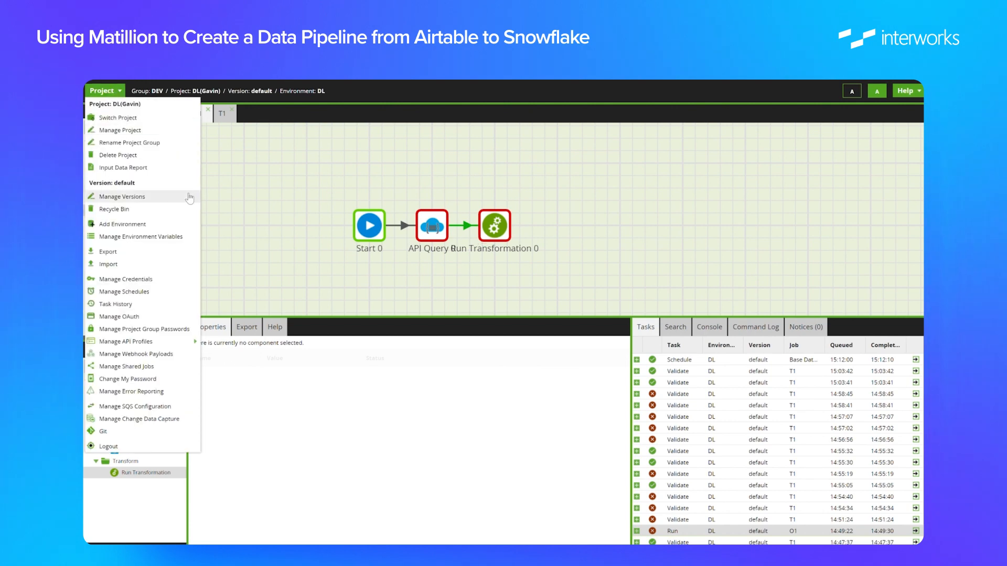
mouse_move(163, 343)
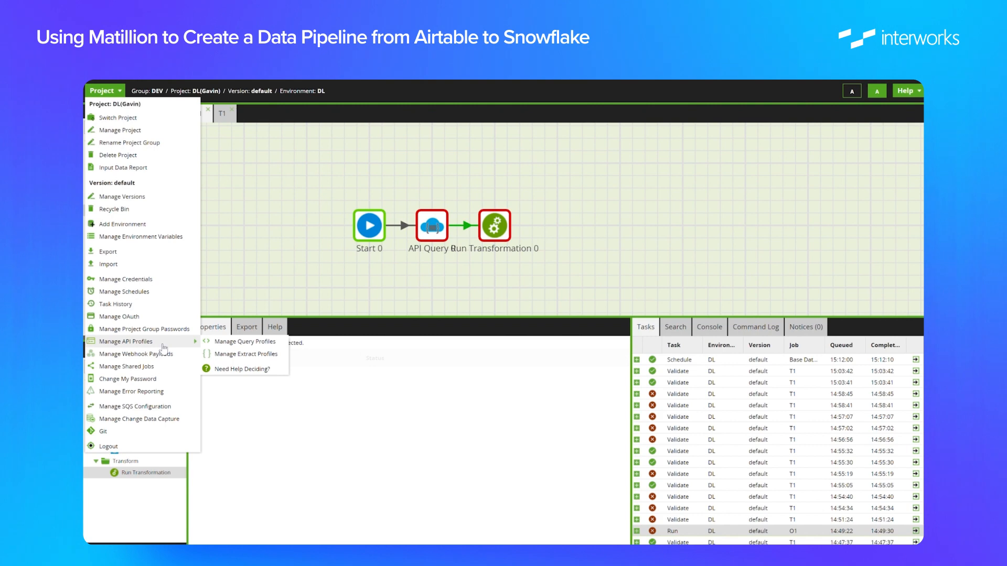
click(233, 342)
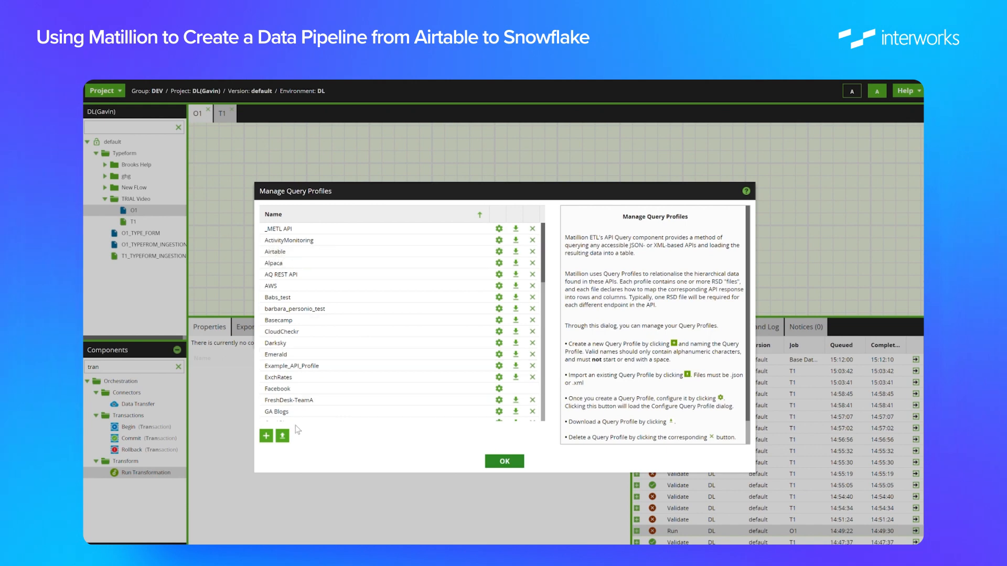
click(503, 253)
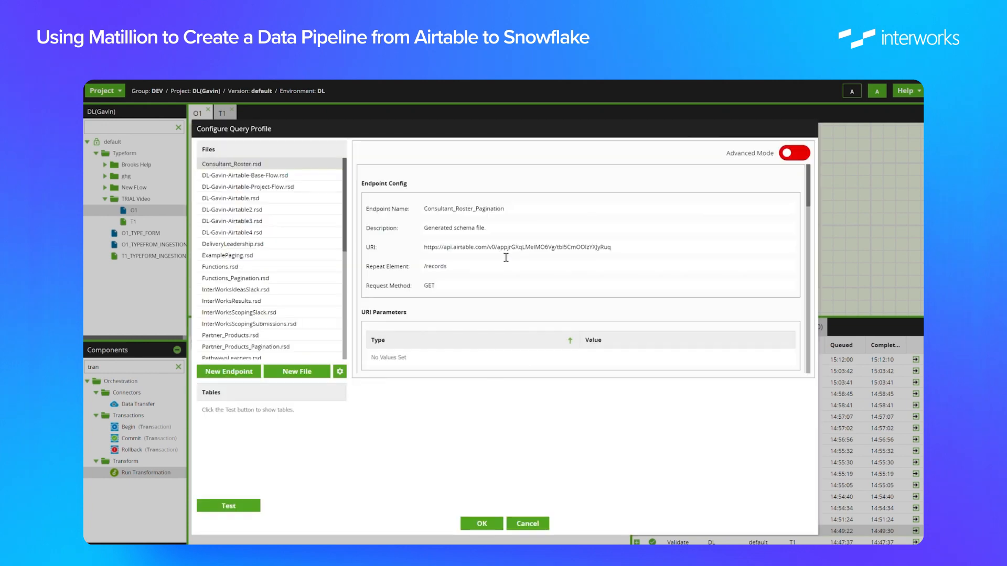
Start a new endpoint named NEWvideo in the Airtable query profile, using GET as its request method
click(243, 373)
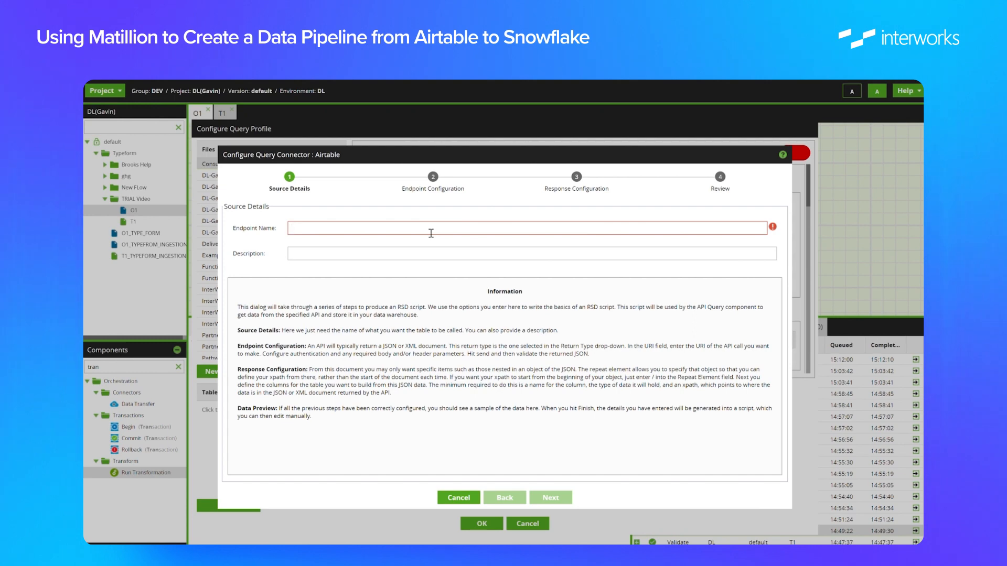
text(NEW)
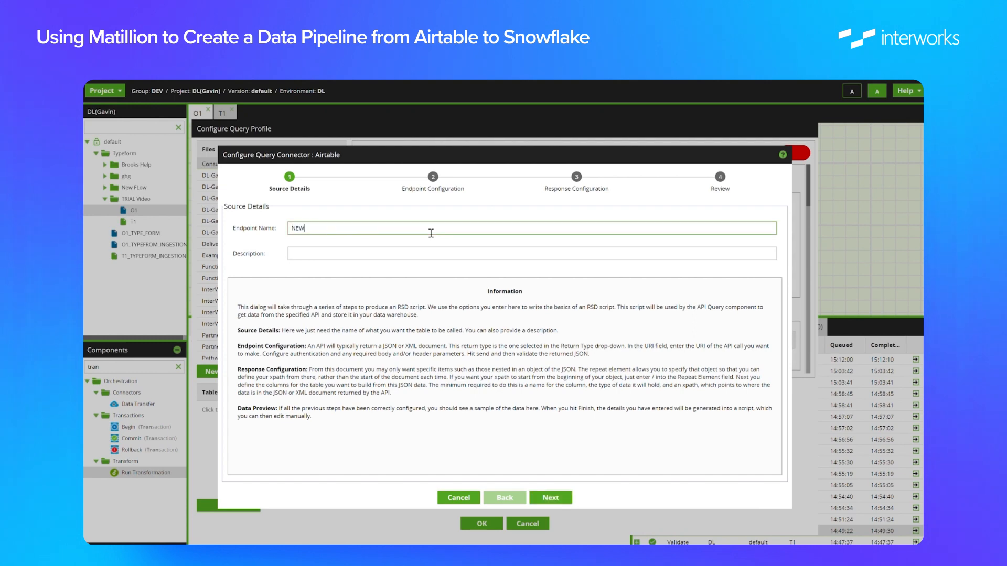
text(video)
click(551, 499)
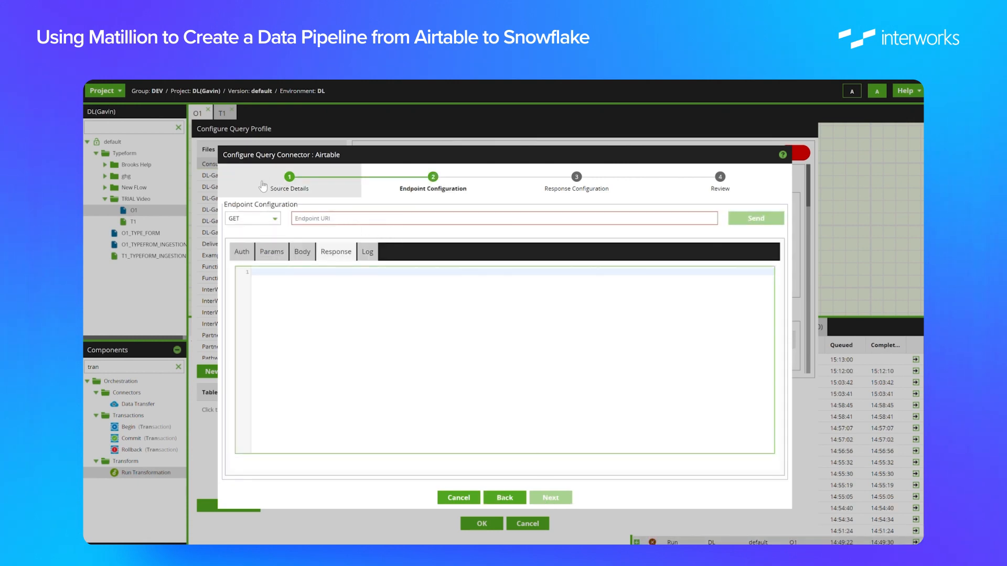
click(260, 218)
click(256, 231)
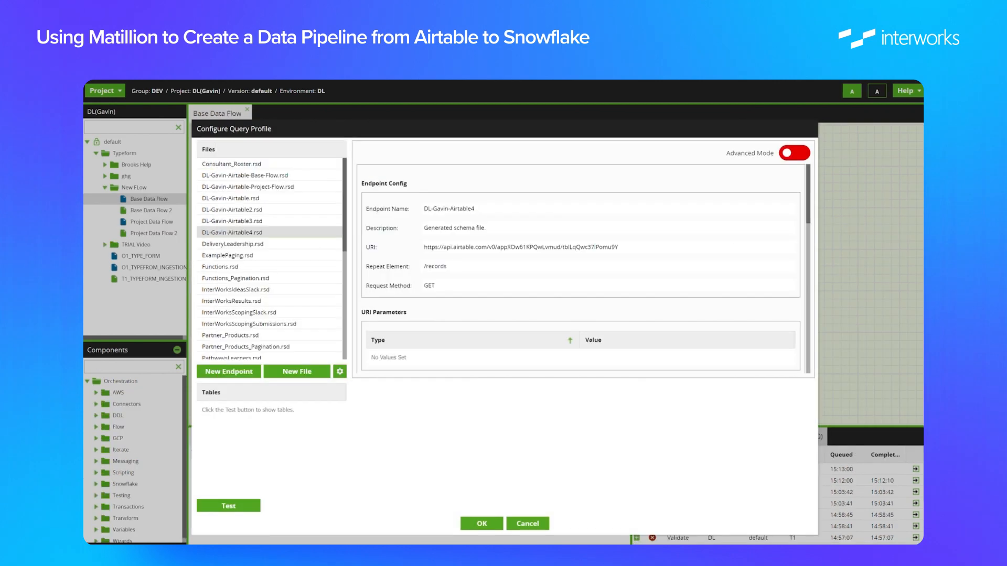
drag(424, 249, 504, 252)
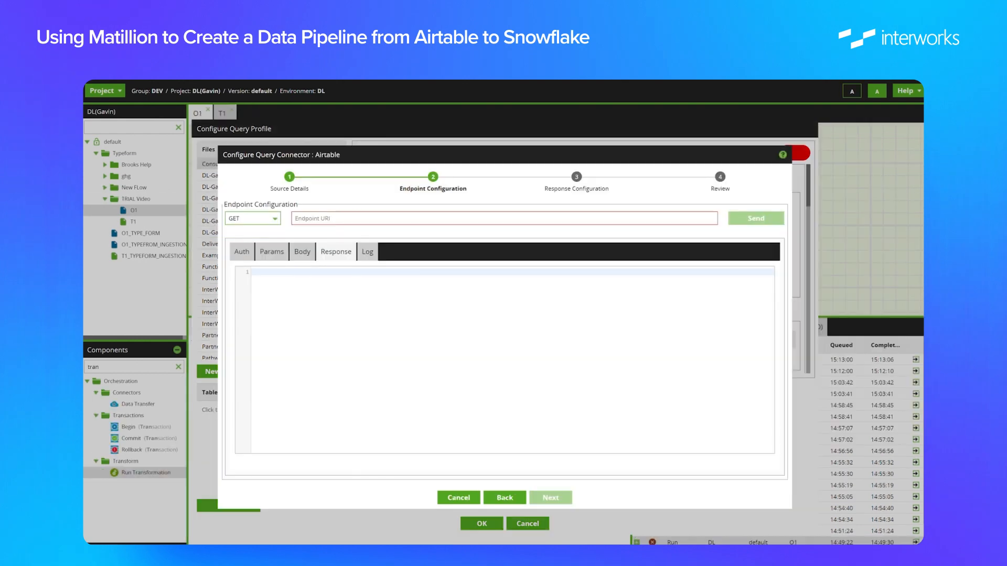
click(346, 221)
key(ctrl+v)
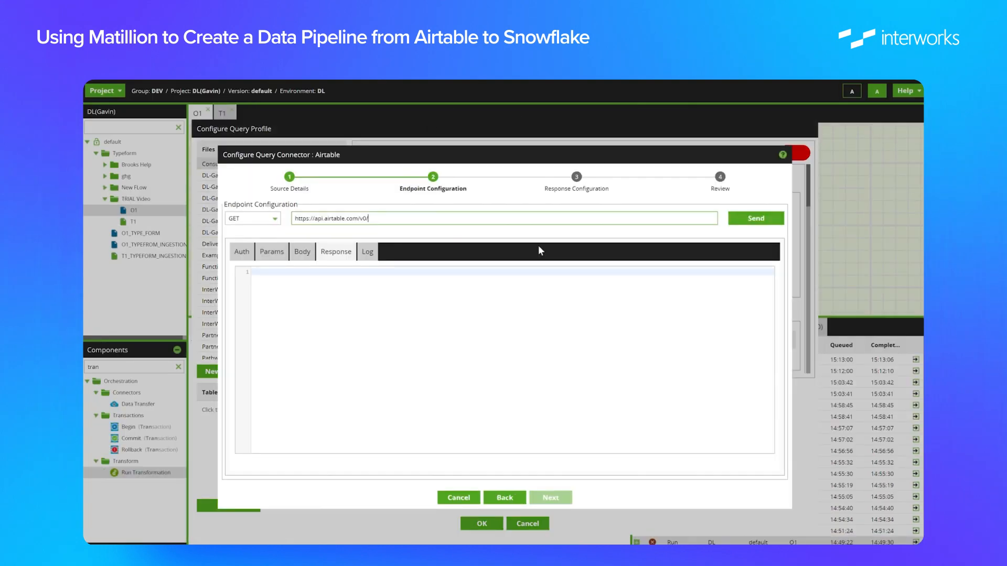
key(ctrl+v)
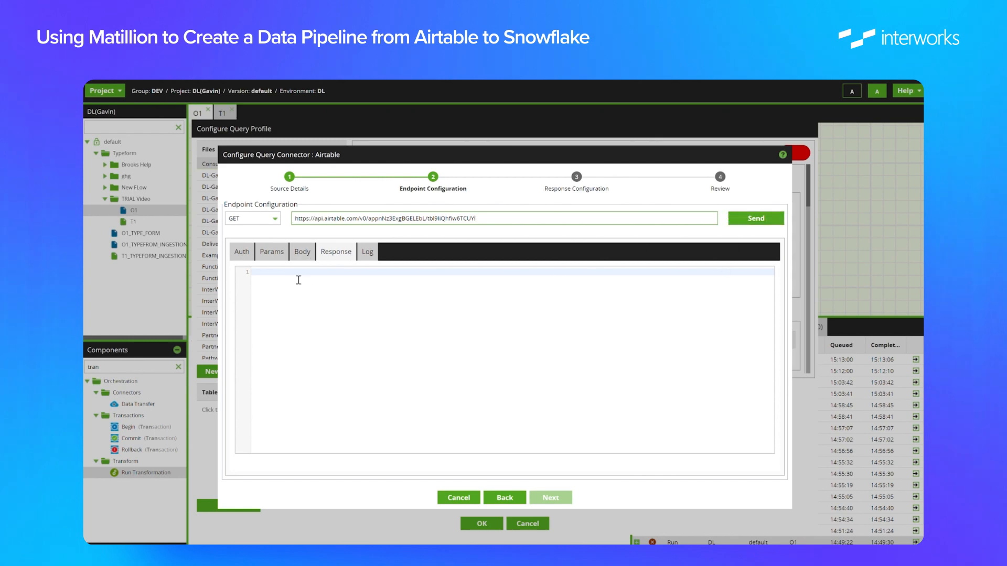
Replace the bearer token in the endpoint's authentication settings with the Airtable access token
click(243, 253)
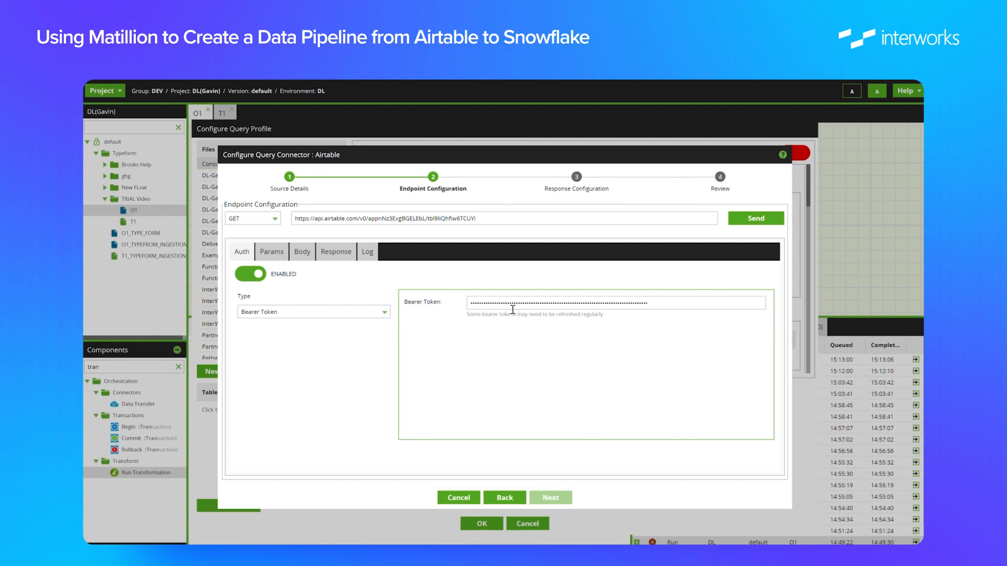
click(509, 304)
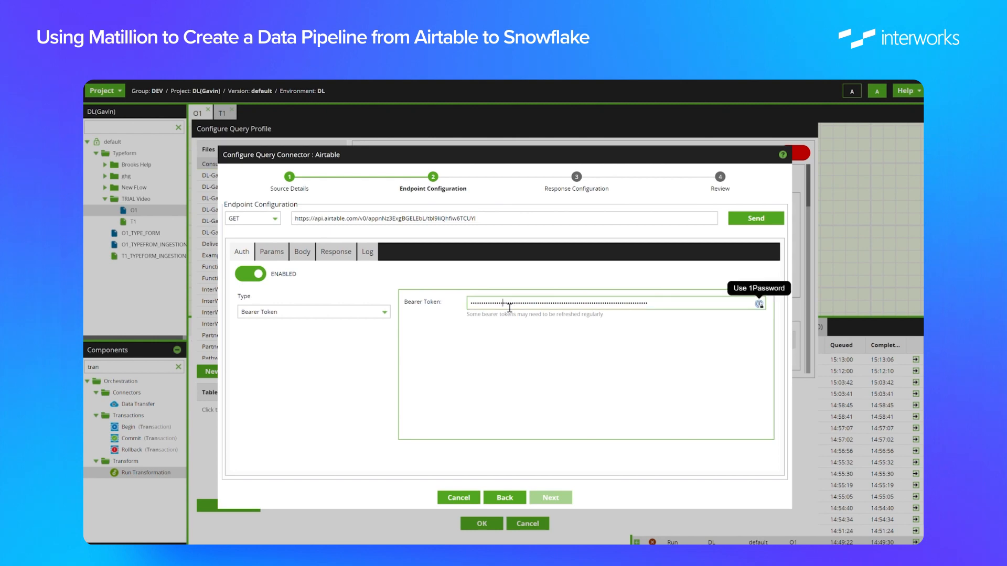
double_click(509, 305)
key(BackSpace)
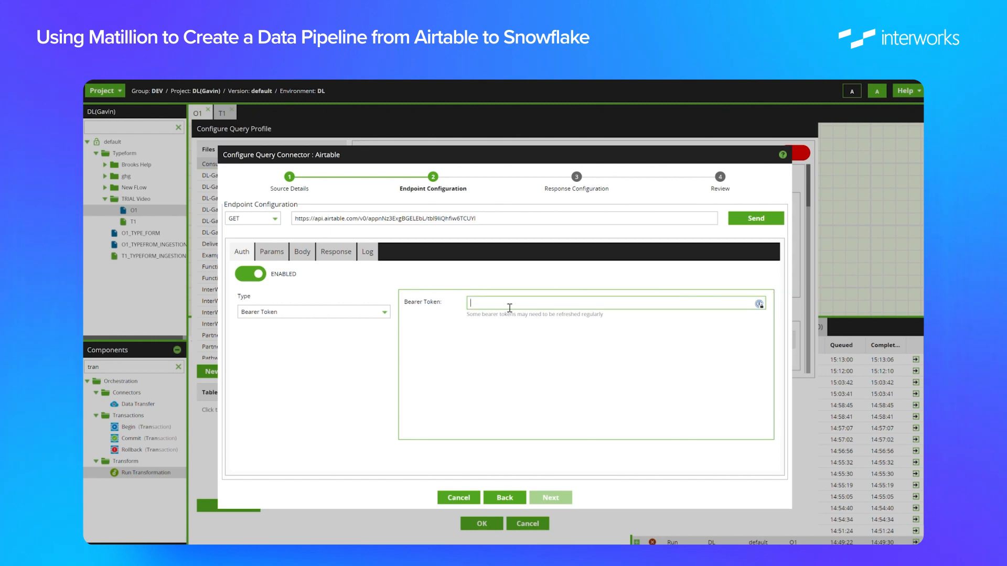
key(ctrl+v)
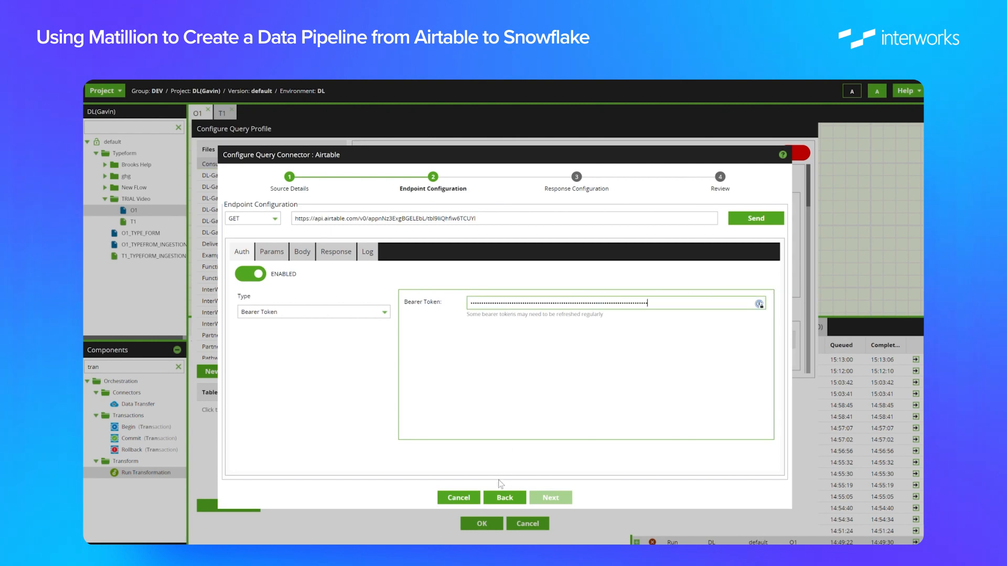
Check the endpoint's parameters, send the GET request and examine the fields of the Airtable records in the response
click(281, 253)
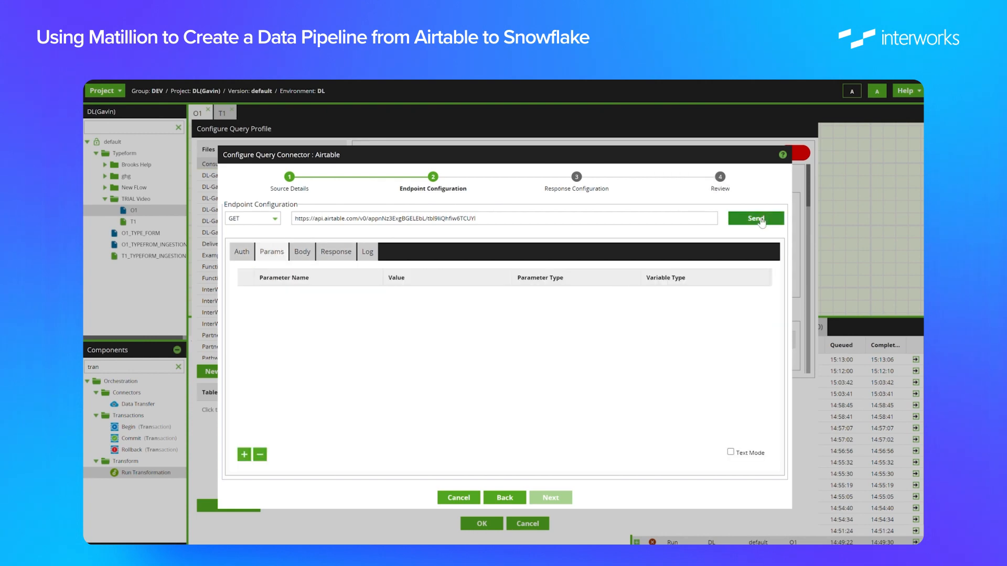
click(750, 223)
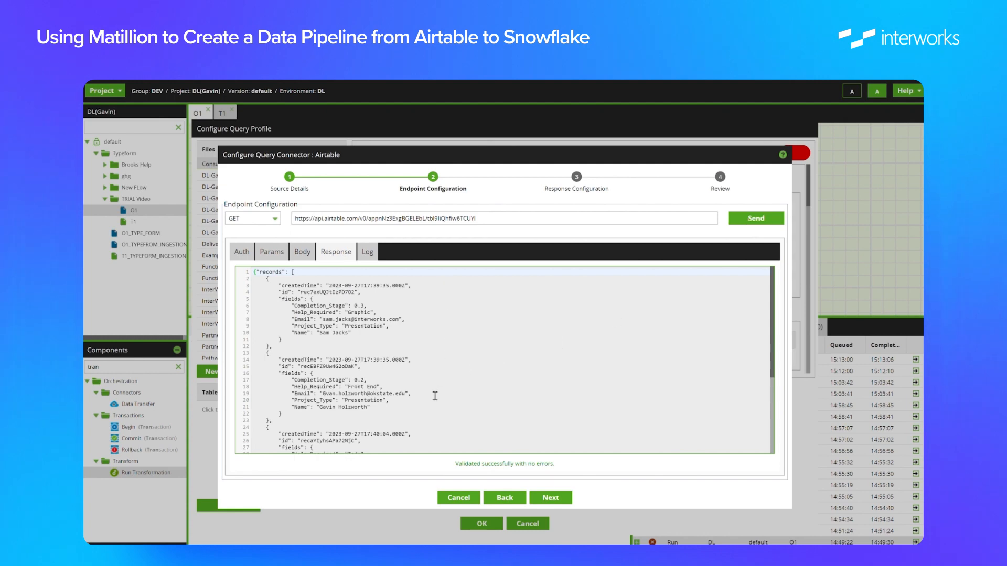
scroll(435, 396, down, 6)
scroll(435, 396, up, 6)
drag(295, 307, 357, 360)
scroll(353, 335, down, 3)
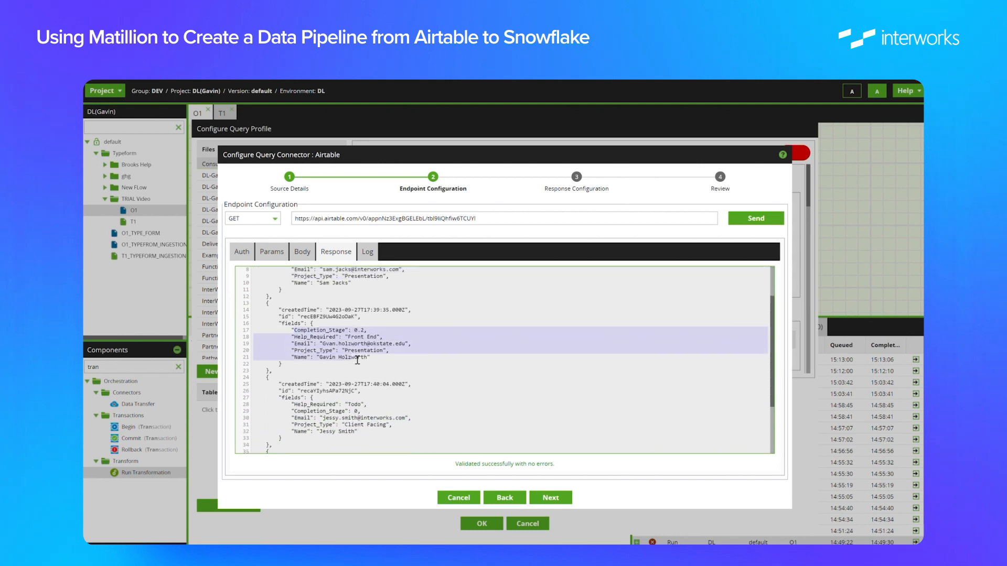
scroll(358, 360, down, 5)
scroll(358, 359, up, 8)
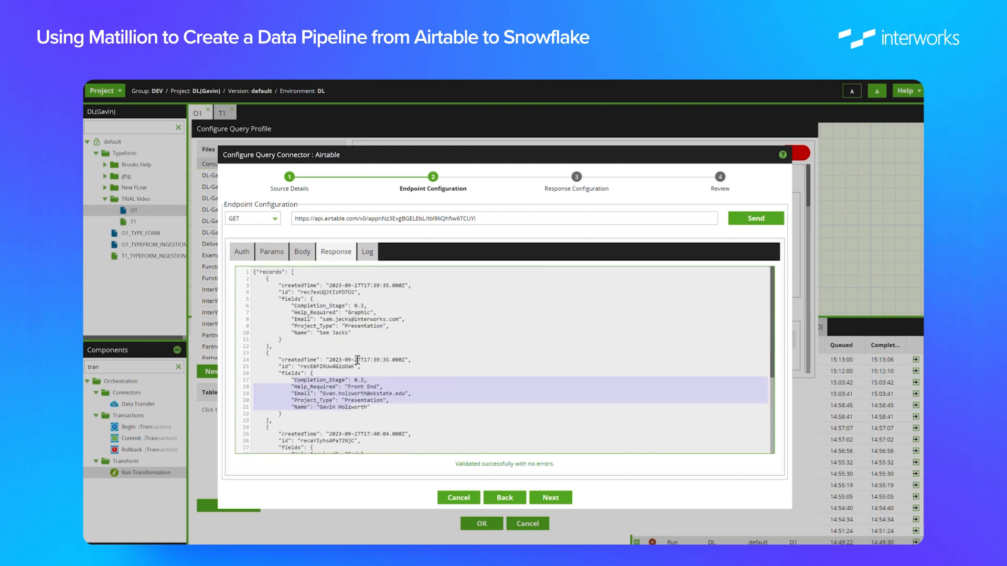
Finish the endpoint with /records as its repeating element, then save the Airtable query profile and close the profile manager
click(550, 498)
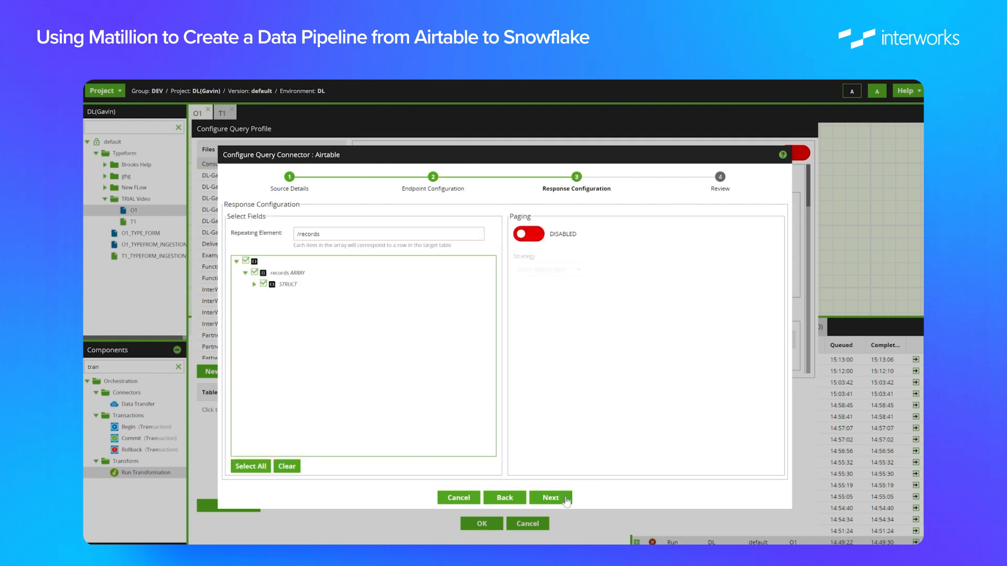
click(550, 500)
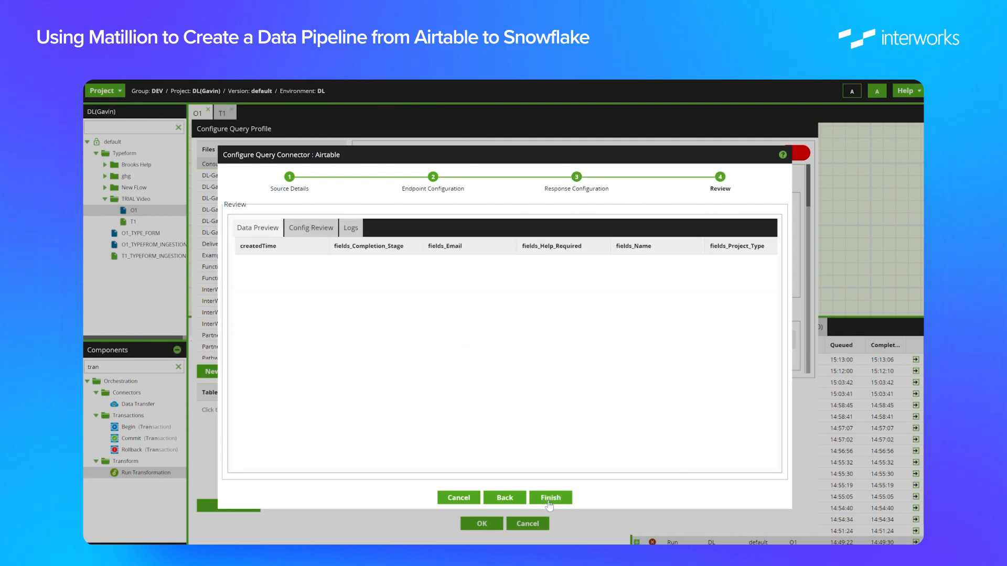
click(549, 501)
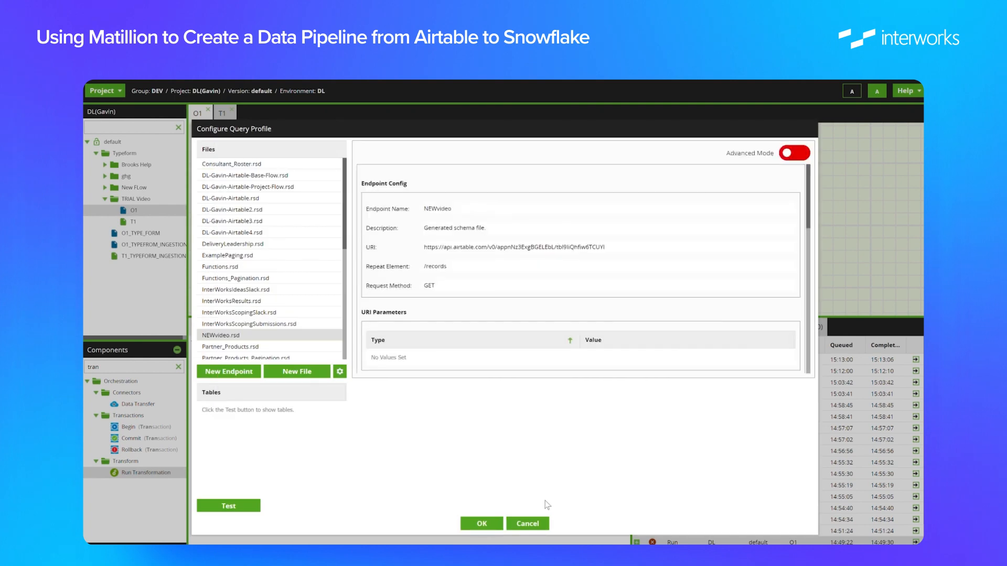
click(488, 523)
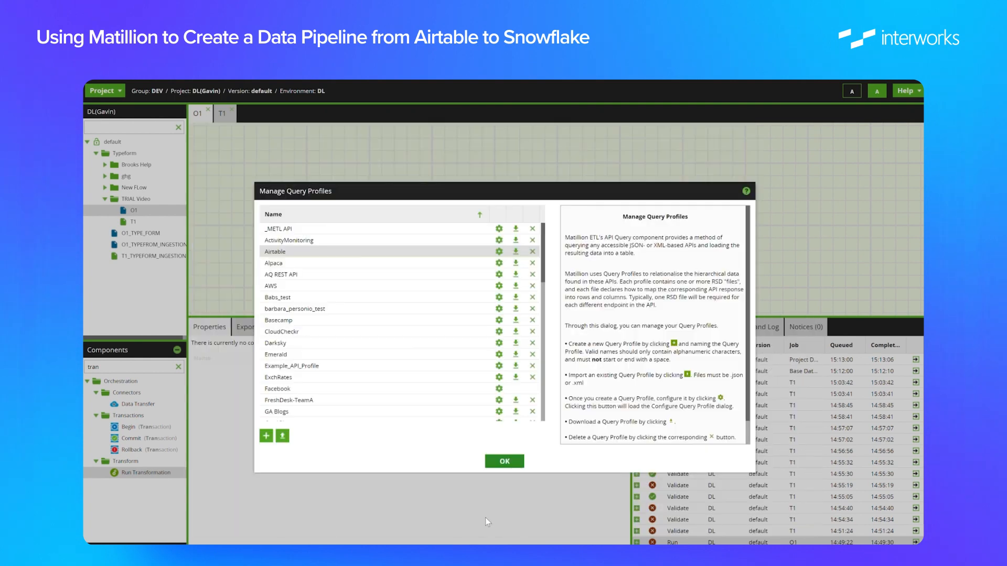
click(501, 461)
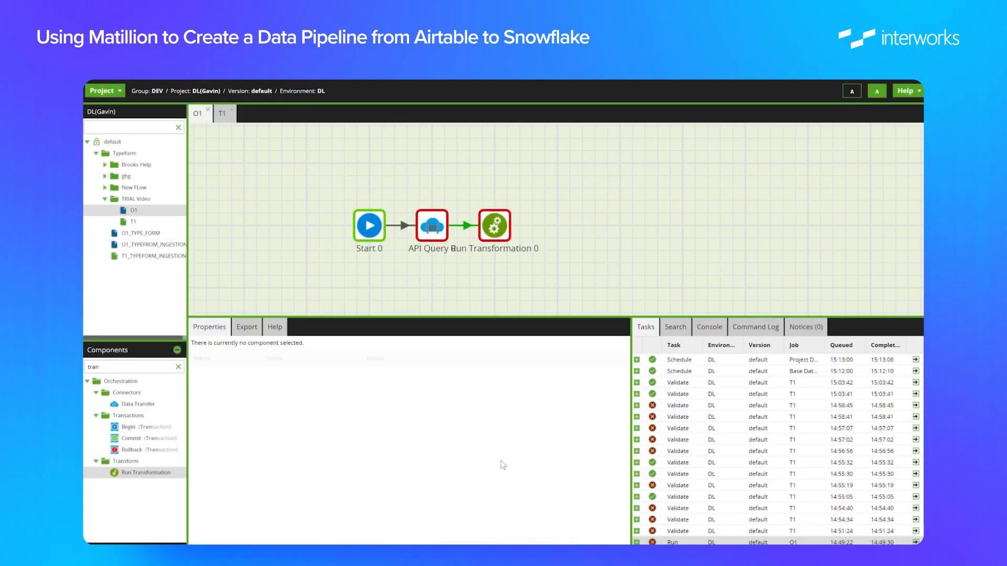
Set the authentication method of API Query 0 in the O1 job to Bearer Token
click(433, 229)
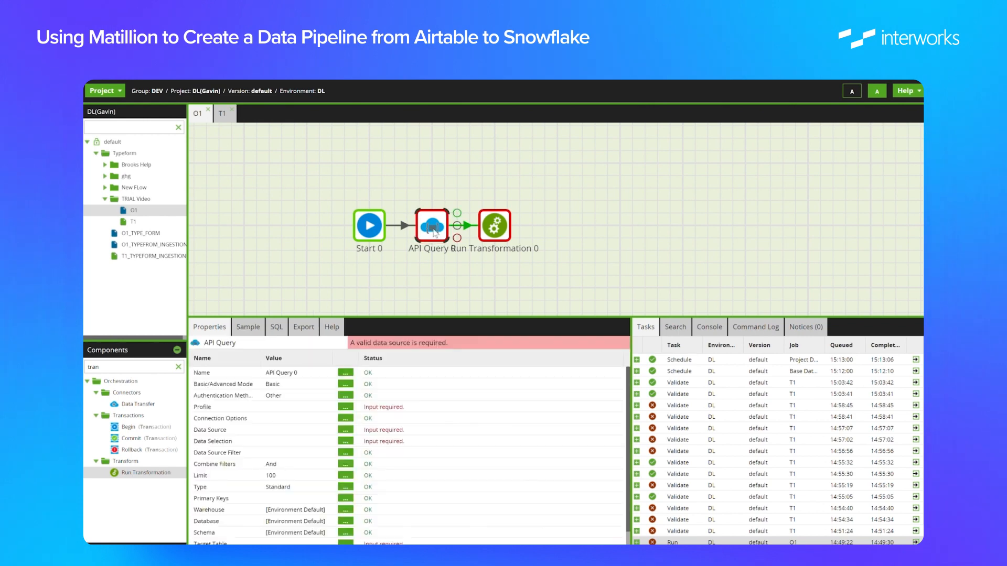
click(345, 397)
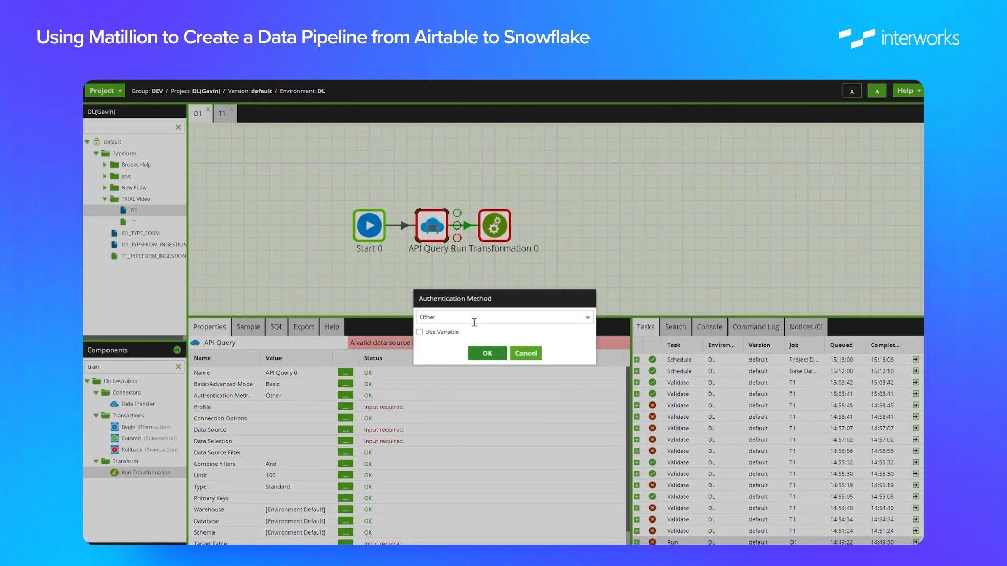
click(474, 318)
click(466, 345)
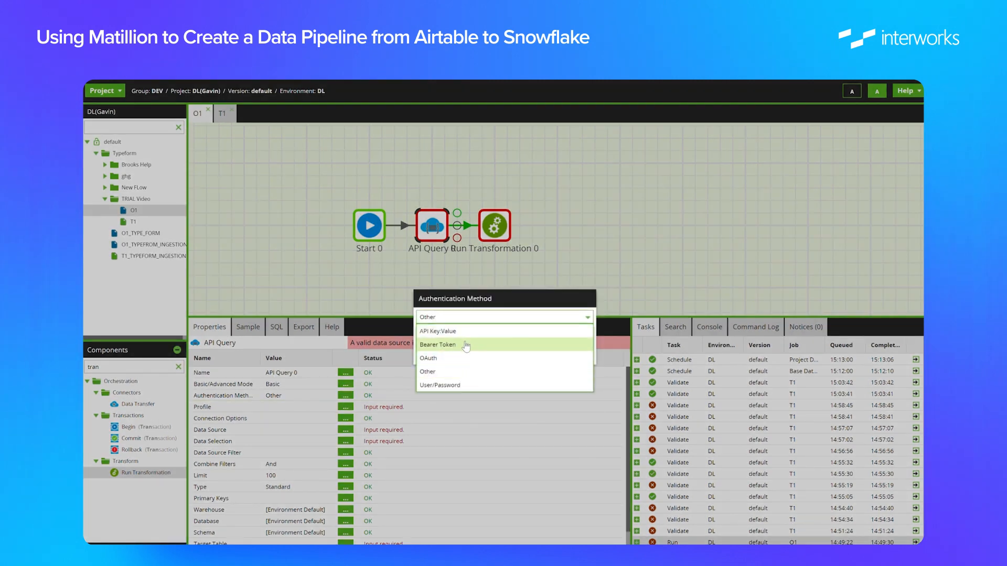
click(482, 352)
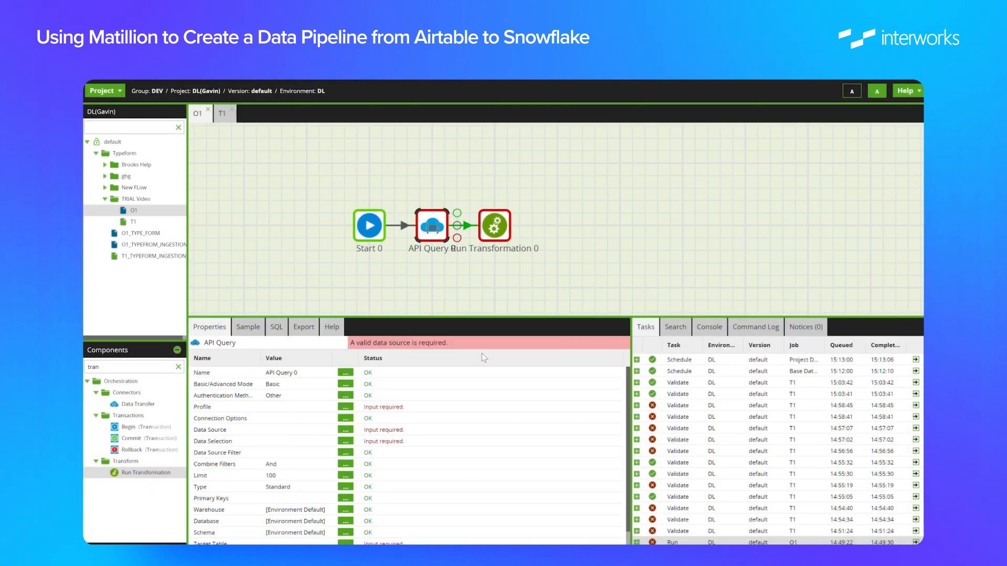
Store the Airtable access token directly in the API Query component as its bearer token
click(344, 407)
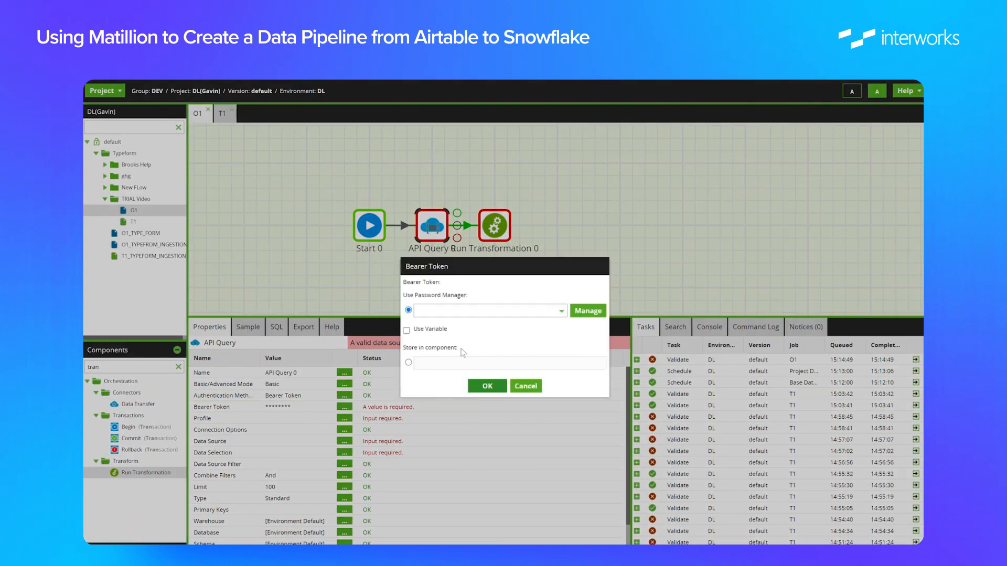
click(408, 363)
click(446, 366)
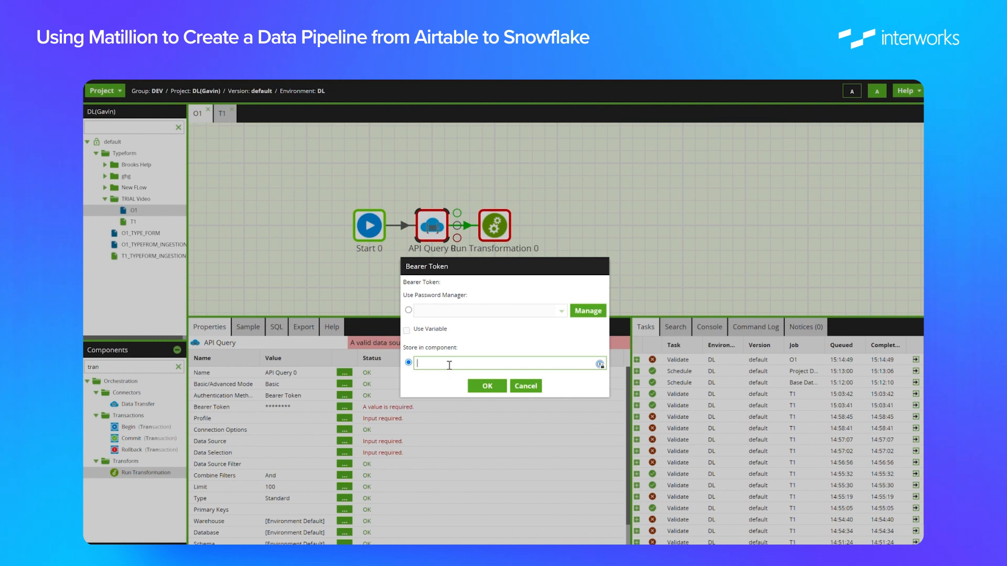
key(ctrl+t)
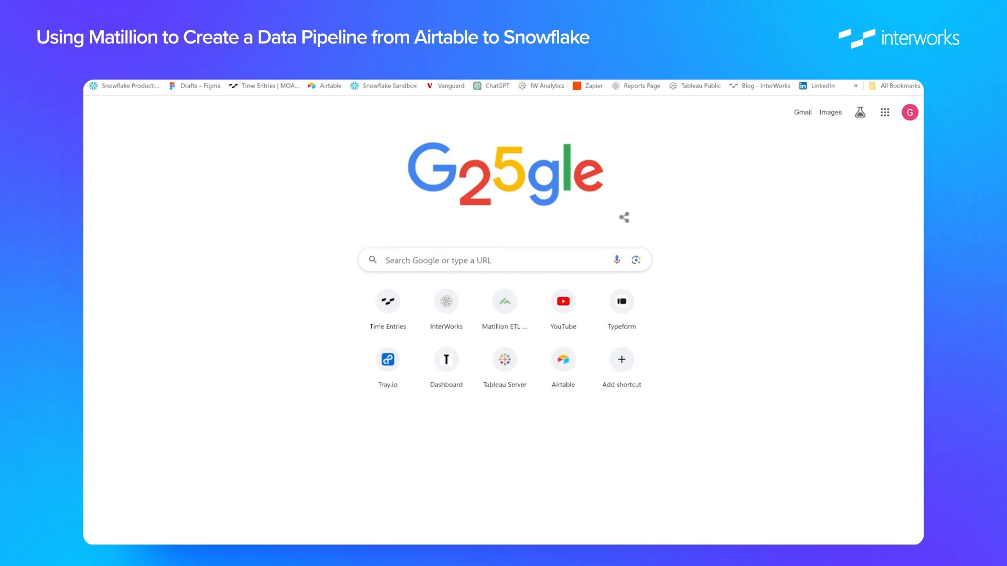
key(ctrl+w)
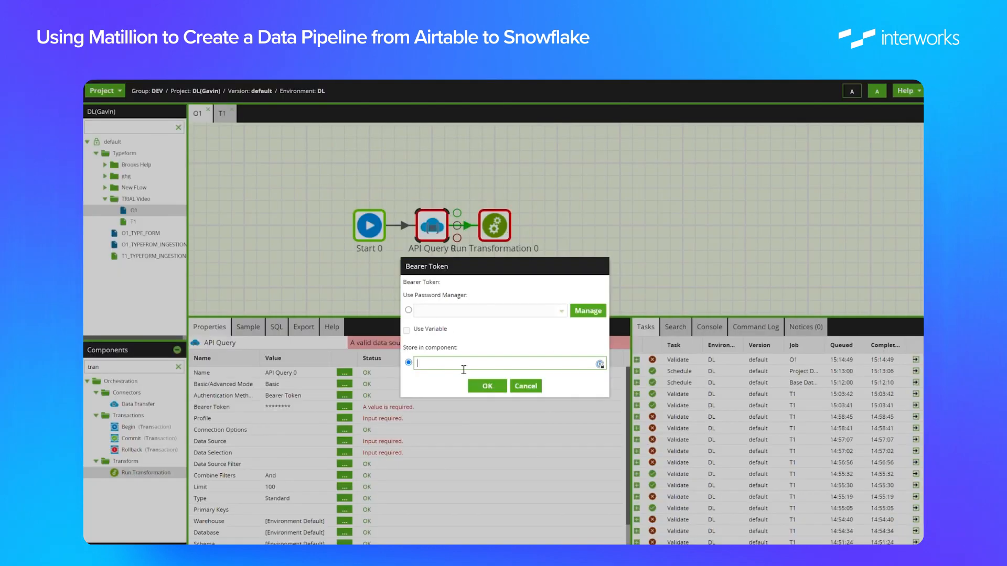
key(ctrl+v)
click(488, 386)
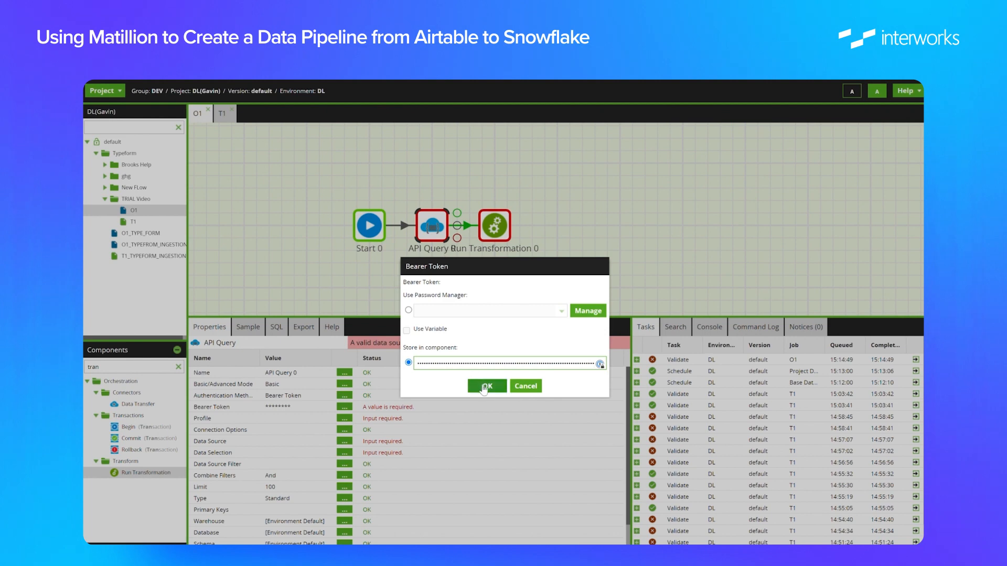
Choose Airtable as the API Query component's profile and check its connection options
click(343, 419)
click(530, 319)
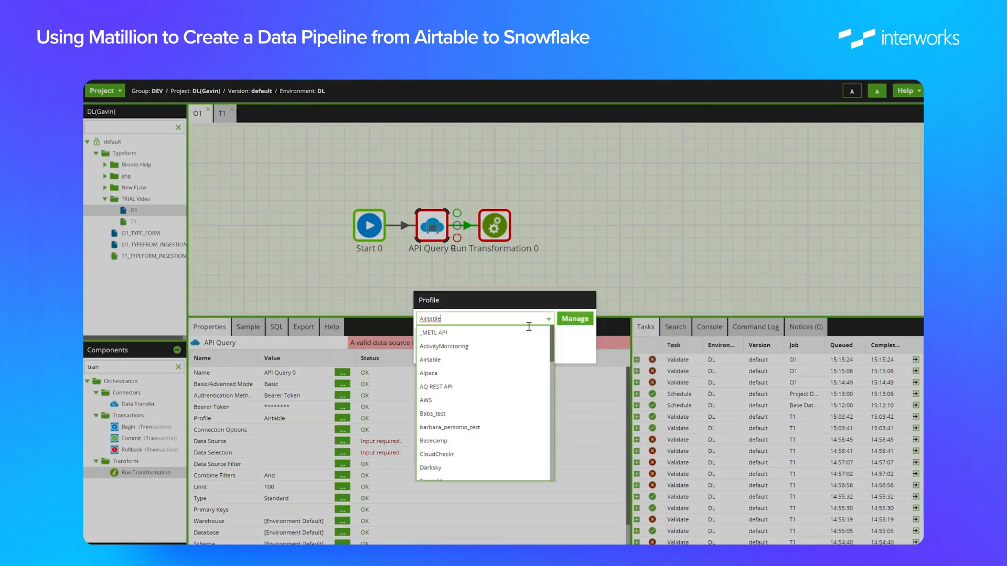
click(483, 357)
click(493, 354)
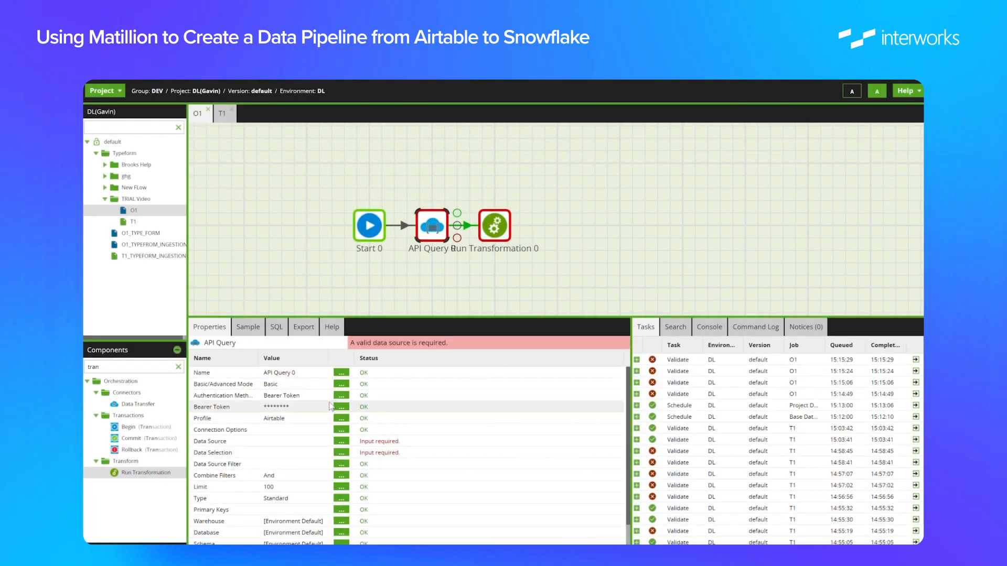
click(341, 431)
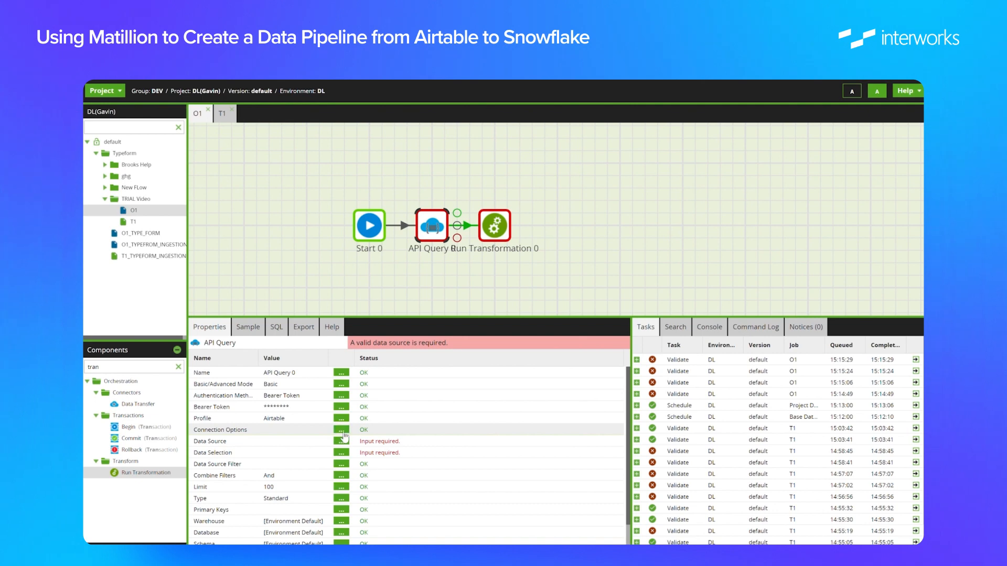
click(524, 471)
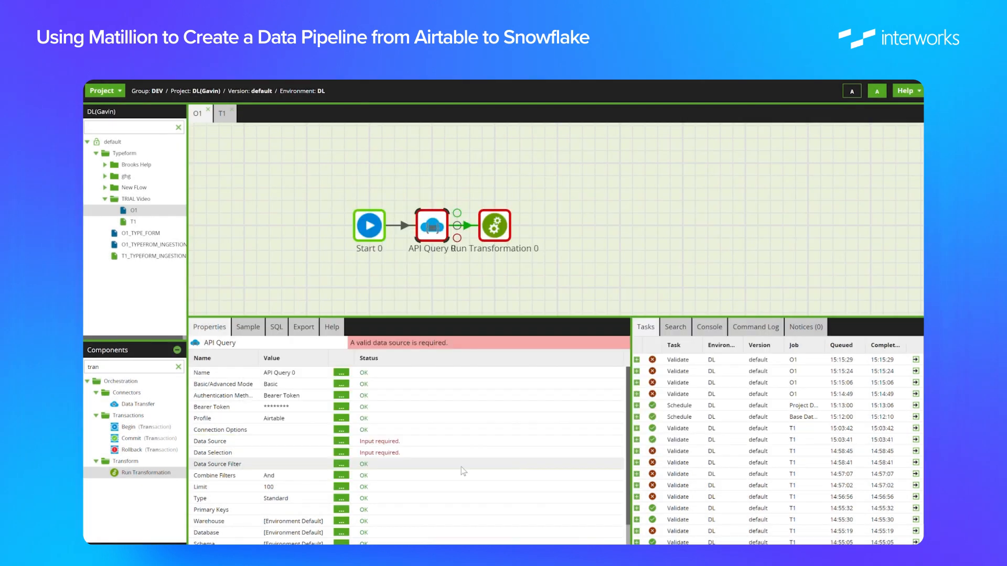
Set the API Query component's data source to the NEWvideo endpoint
click(342, 442)
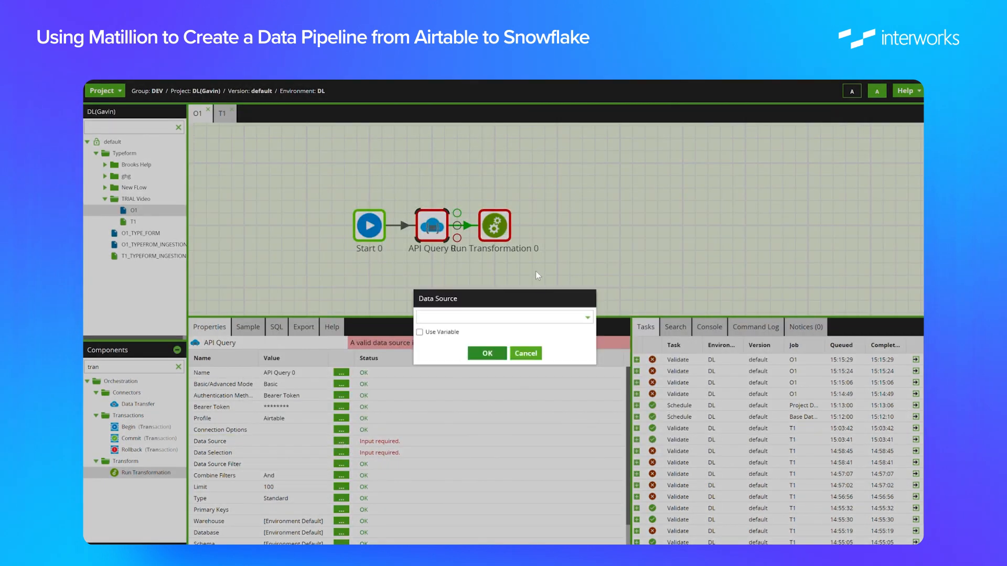
click(517, 322)
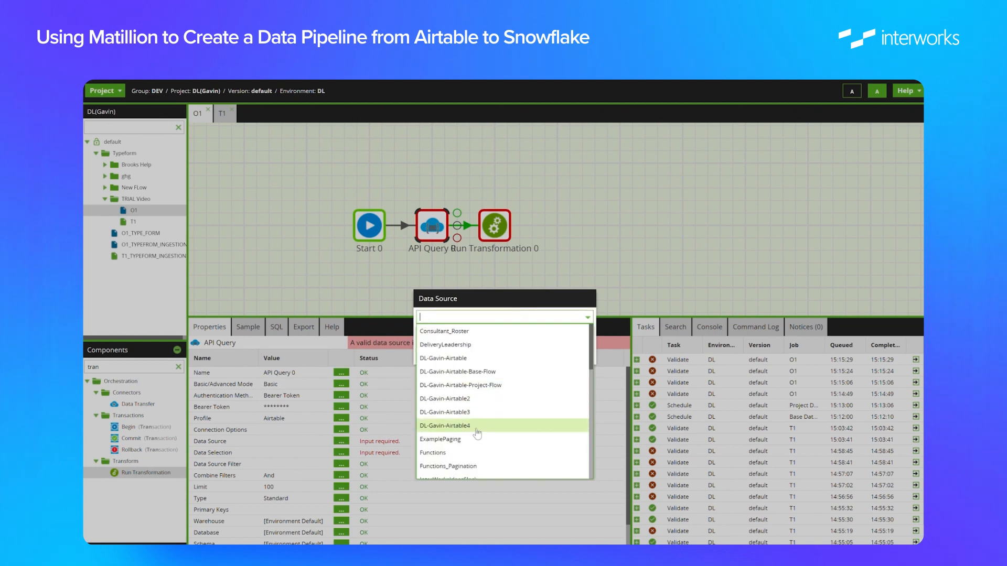
scroll(477, 433, down, 3)
scroll(477, 432, down, 5)
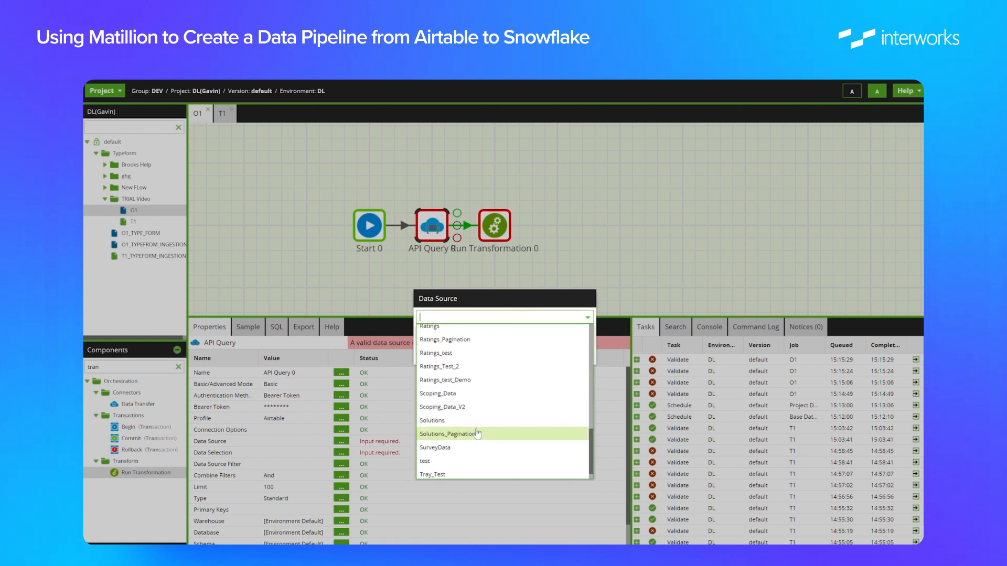
scroll(477, 432, down, 4)
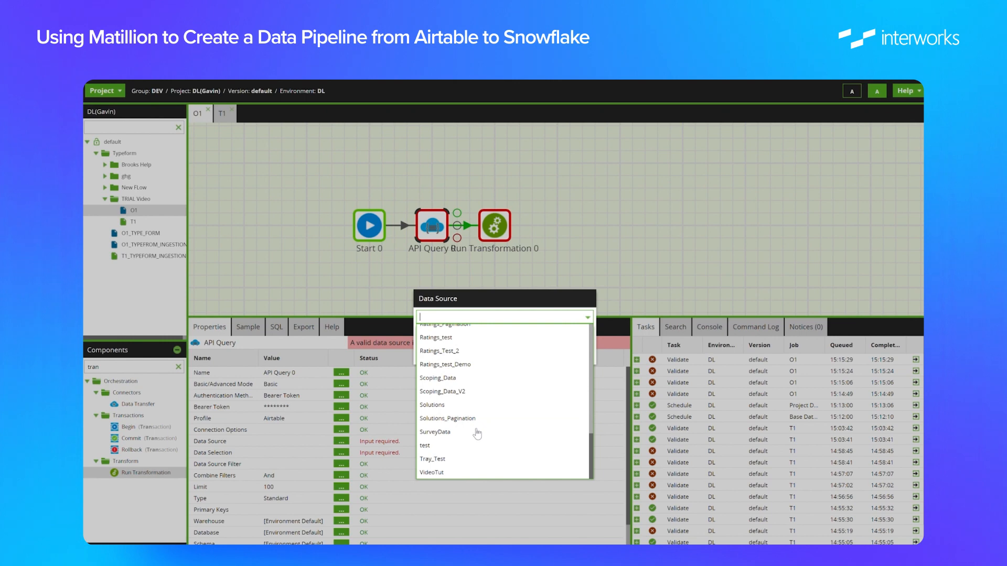
scroll(476, 432, up, 10)
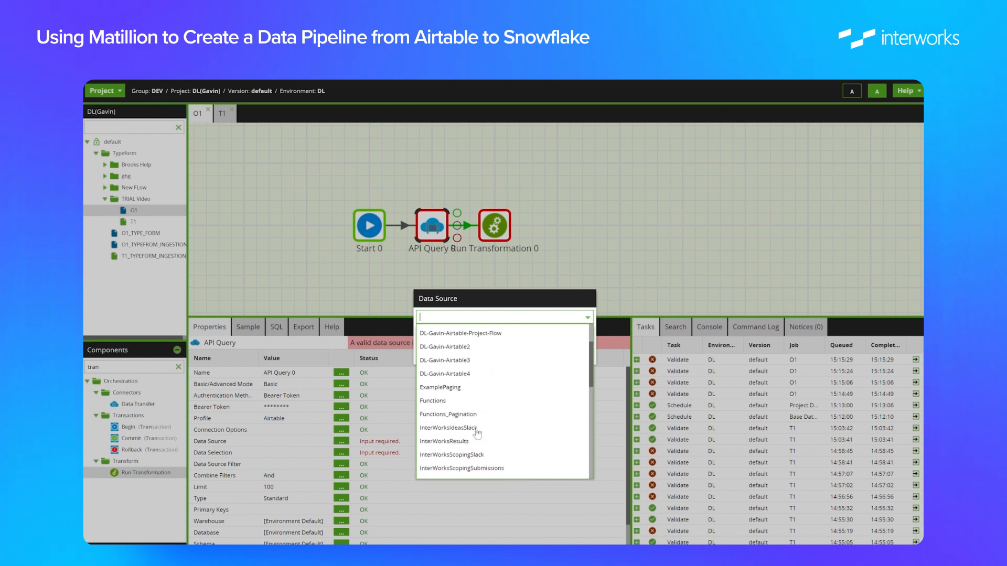
scroll(476, 432, down, 5)
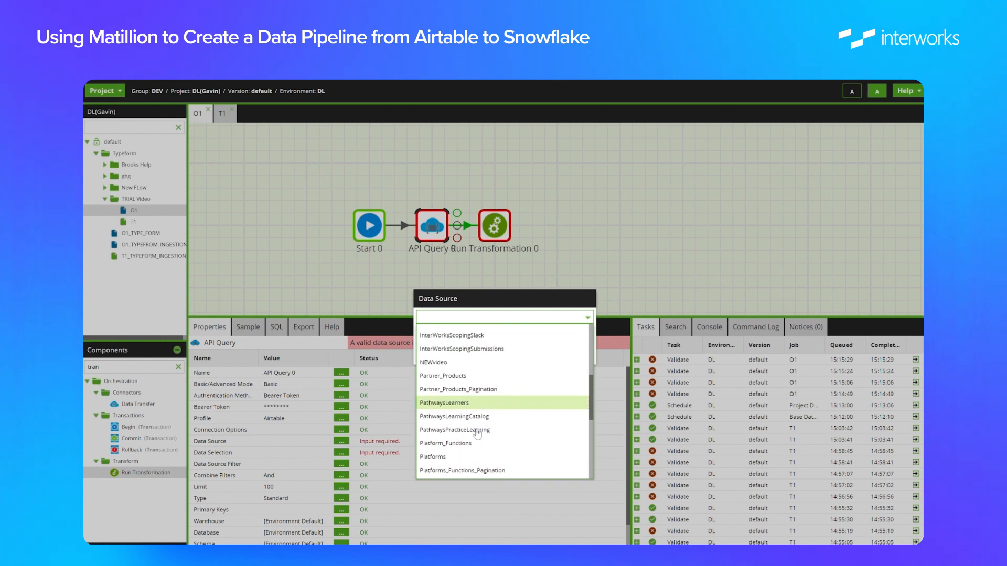
scroll(477, 432, up, 3)
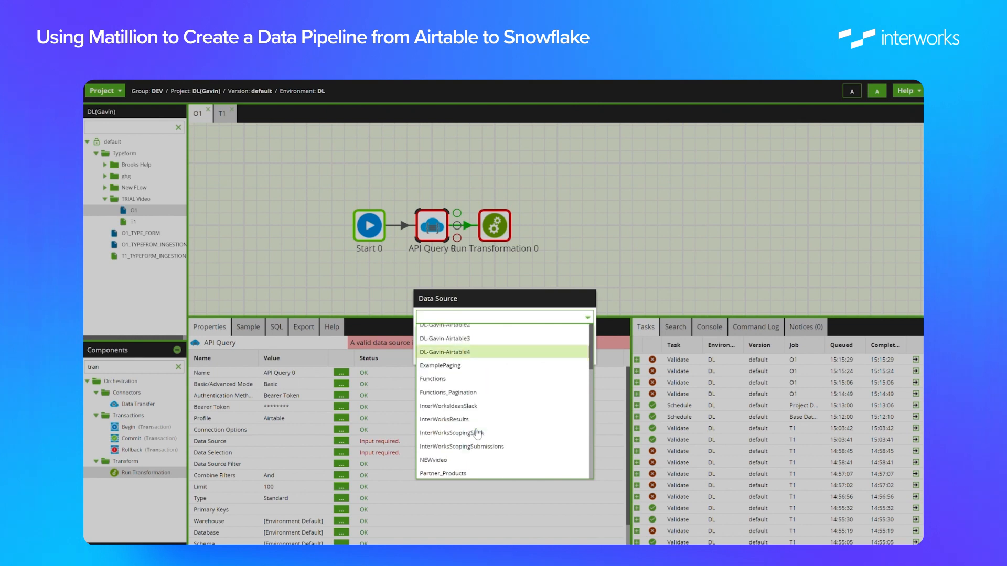
scroll(476, 433, down, 5)
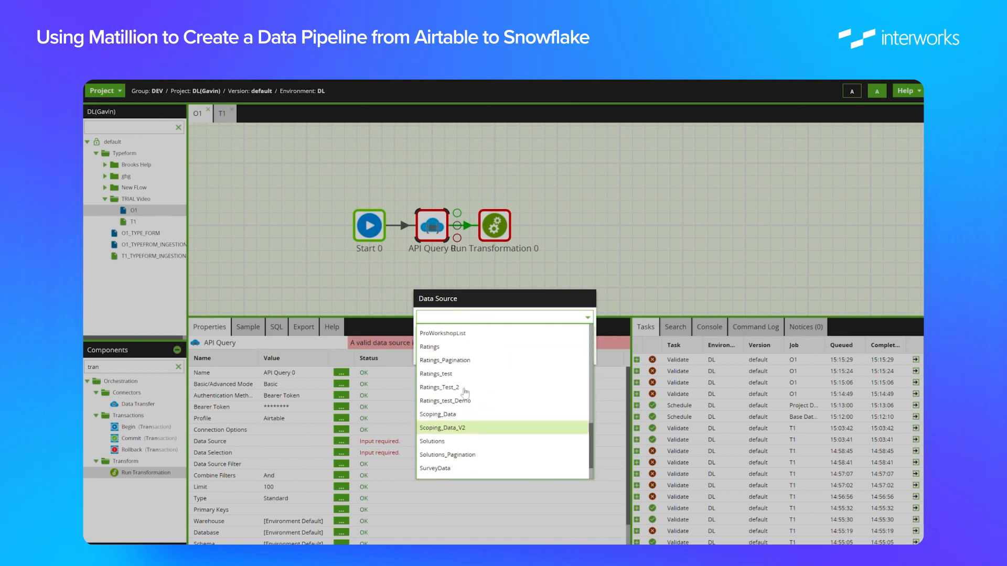
scroll(465, 392, up, 3)
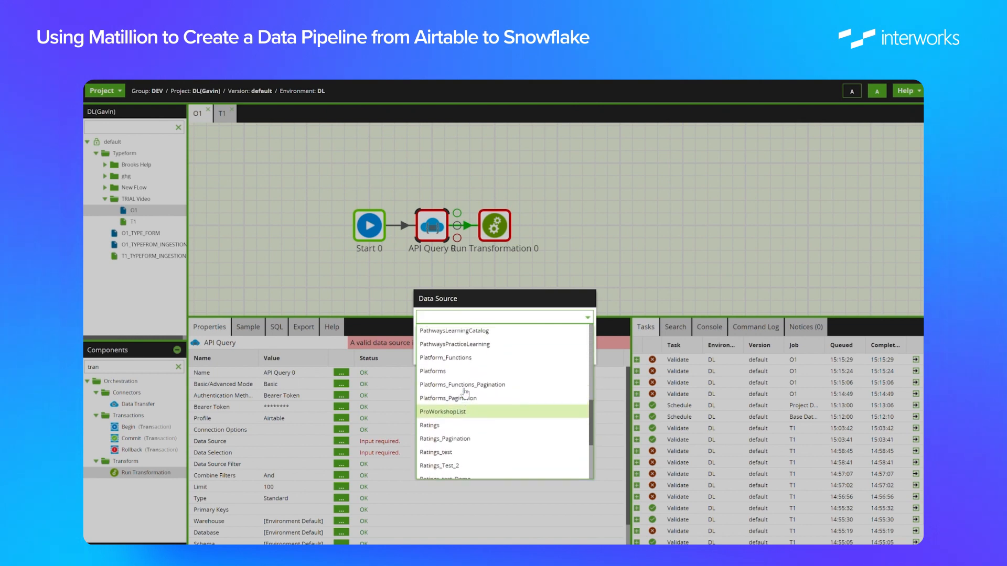
text(ewvideo)
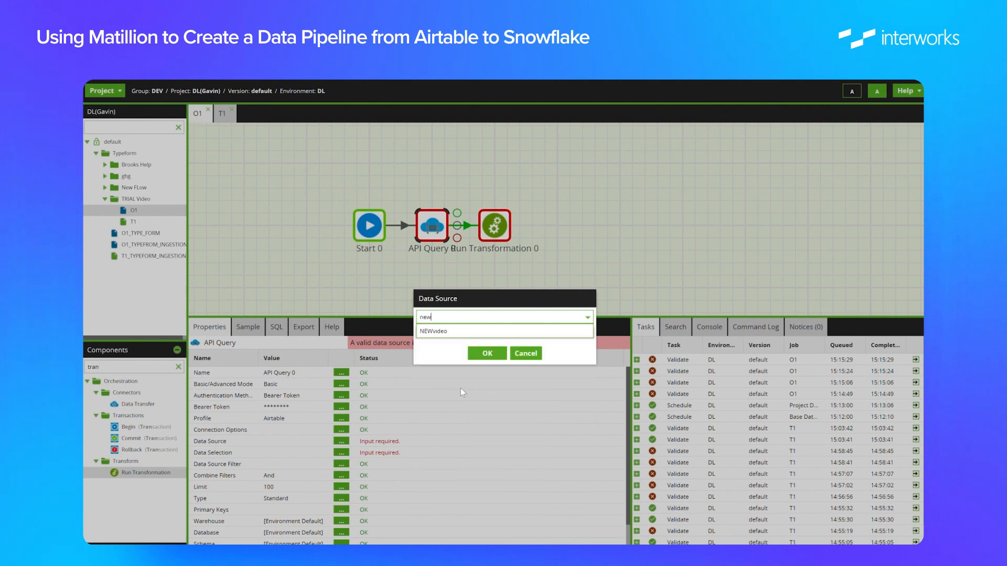
click(506, 353)
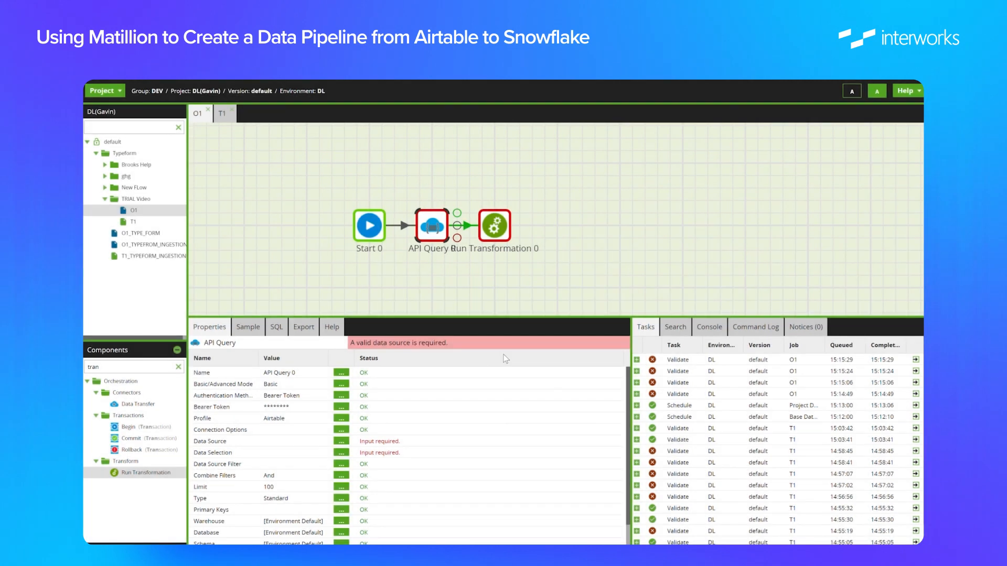
Include all available columns, from createdTime to id, in the API Query component's data selection
click(346, 453)
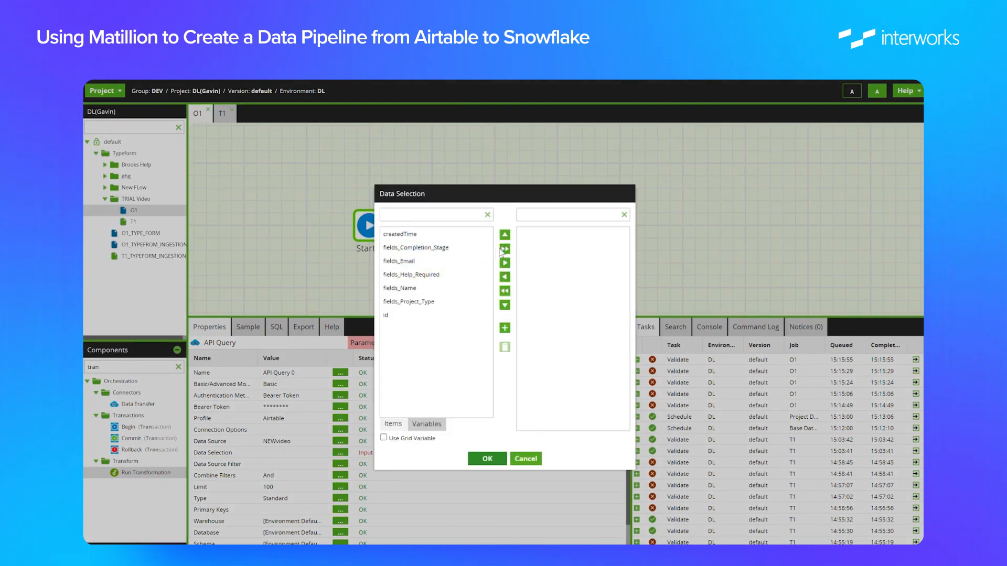
click(504, 249)
click(487, 459)
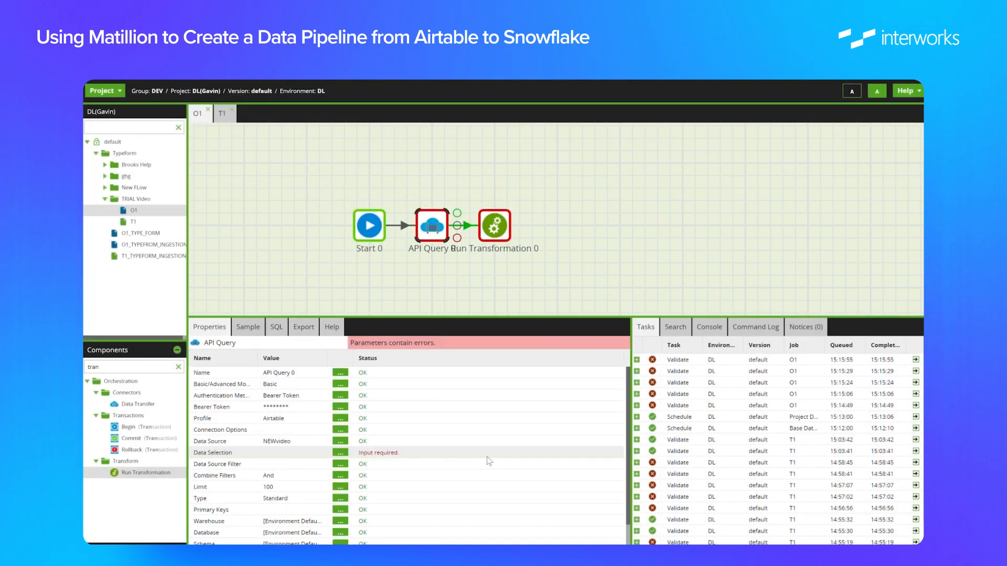
Clear the row limit of the API Query component so that its value is empty
scroll(346, 435, down, 3)
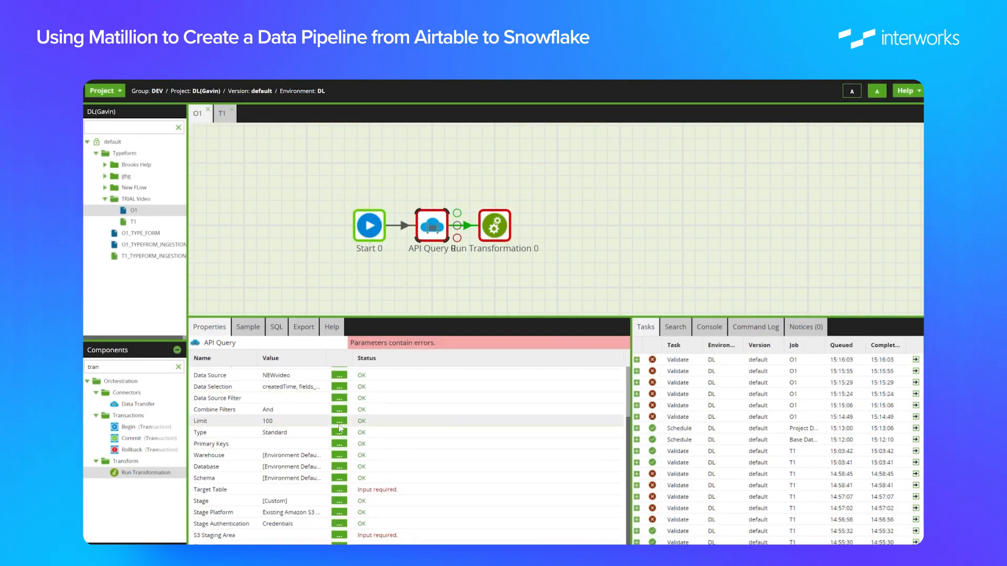
click(339, 422)
double_click(493, 333)
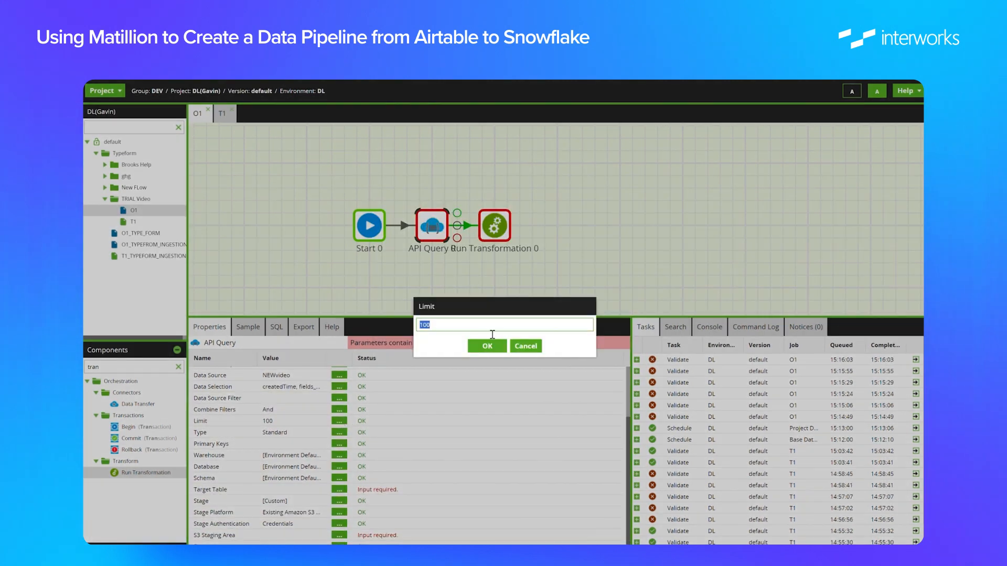
key(BackSpace)
click(479, 346)
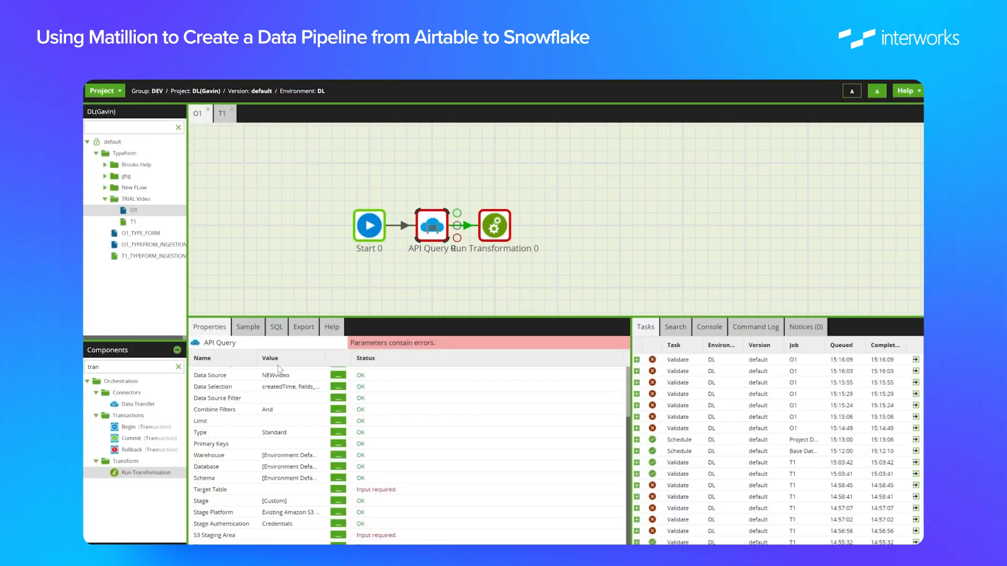
Set the API Query component's Snowflake warehouse to TF_WH
click(338, 456)
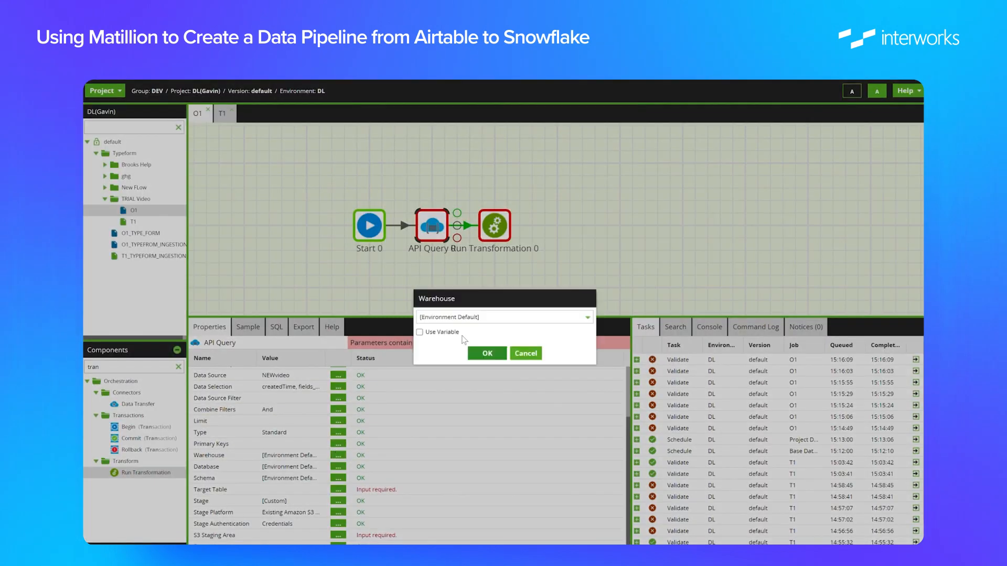
click(472, 318)
scroll(482, 426, down, 5)
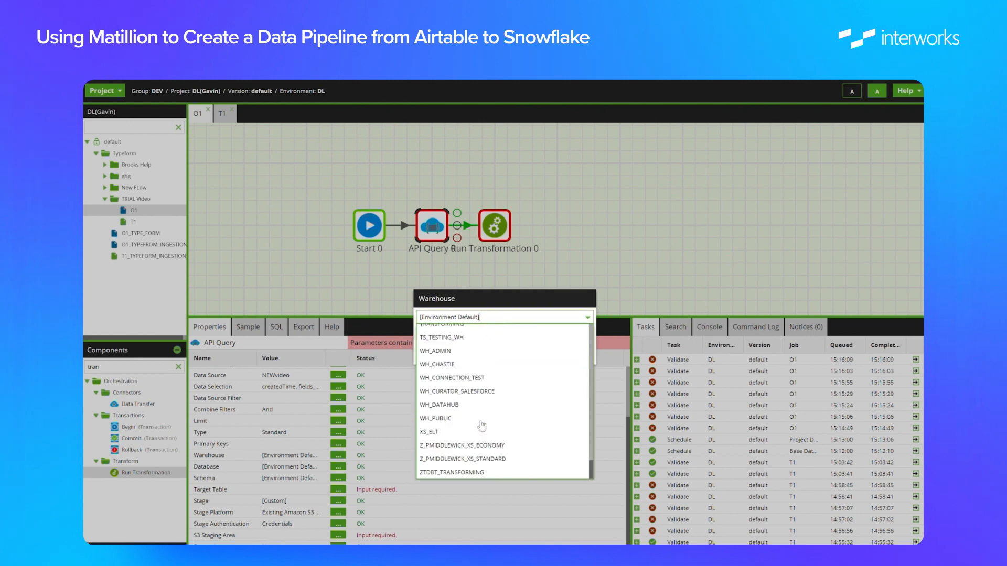
scroll(481, 426, up, 3)
click(468, 353)
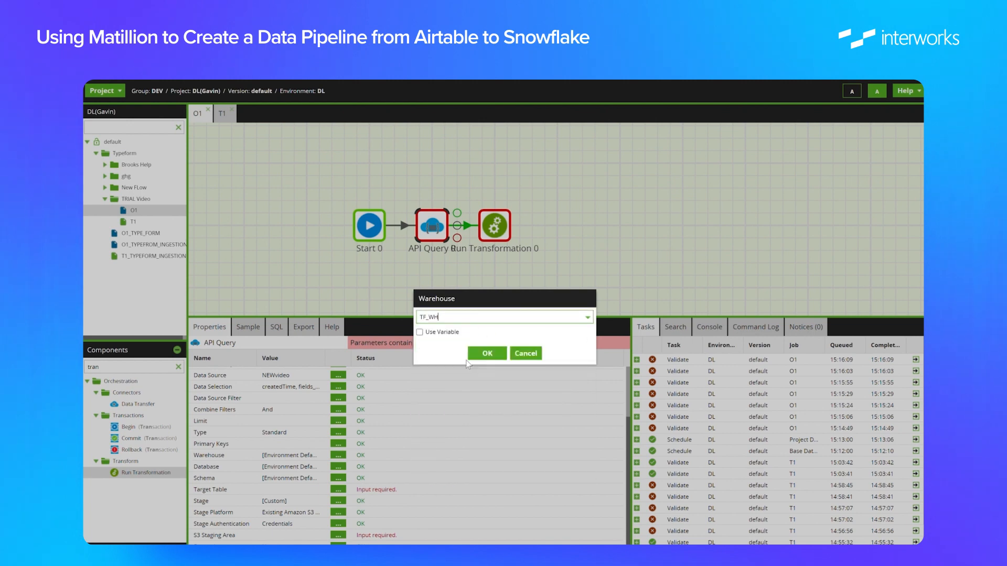
click(475, 353)
Set the API Query component's target database to DELIVERY_LEADERSHIP
click(337, 467)
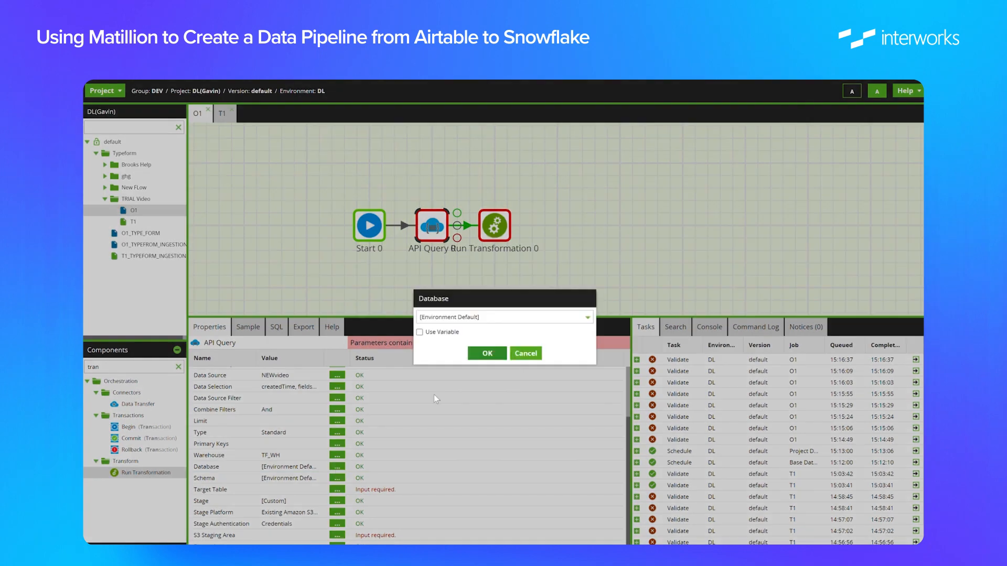
click(520, 319)
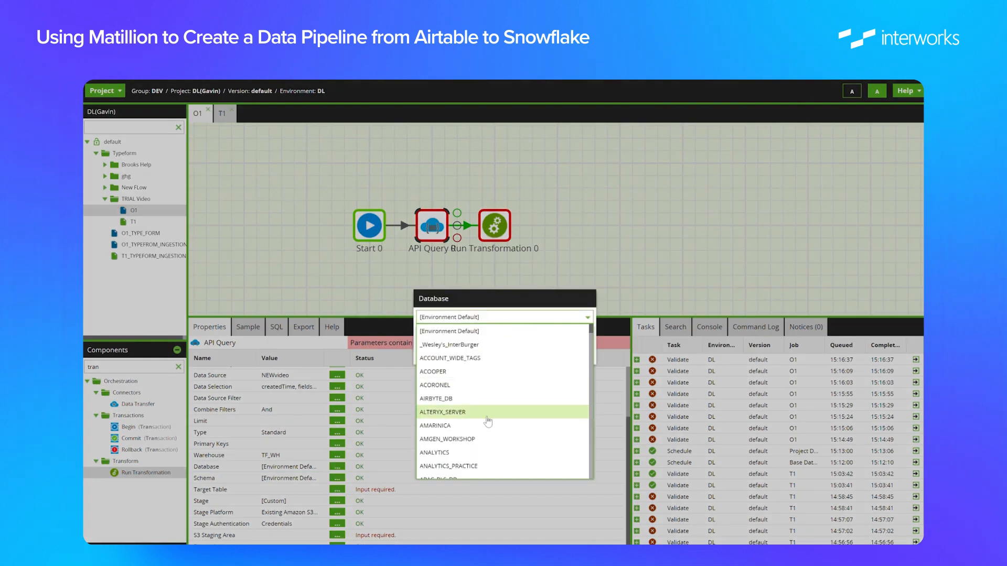
scroll(488, 421, down, 10)
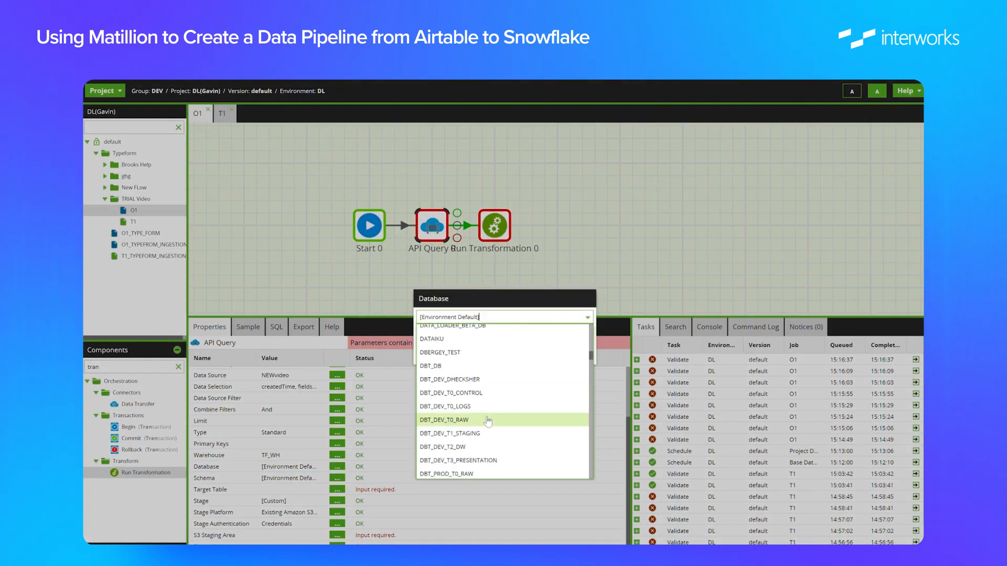
scroll(488, 421, down, 5)
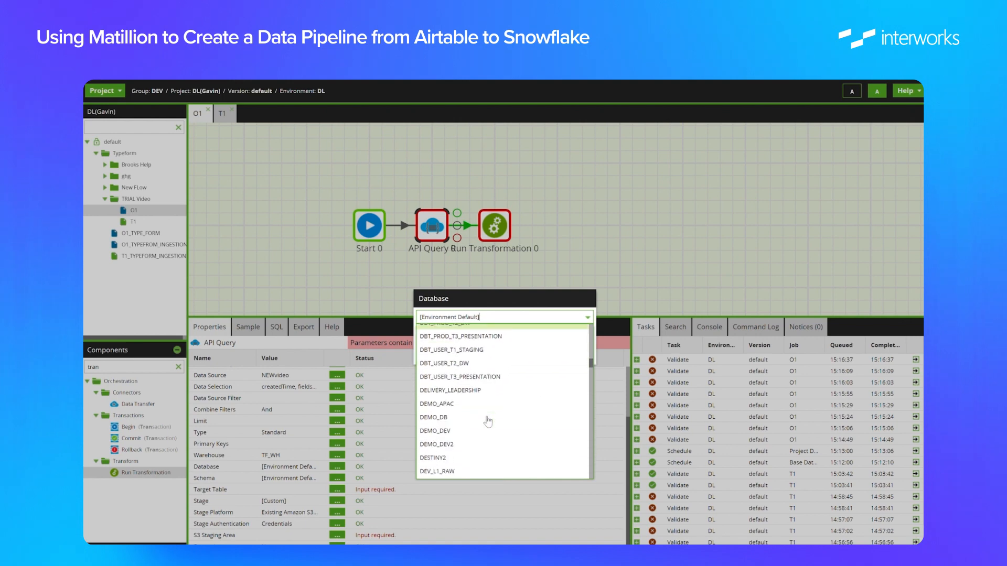
click(488, 423)
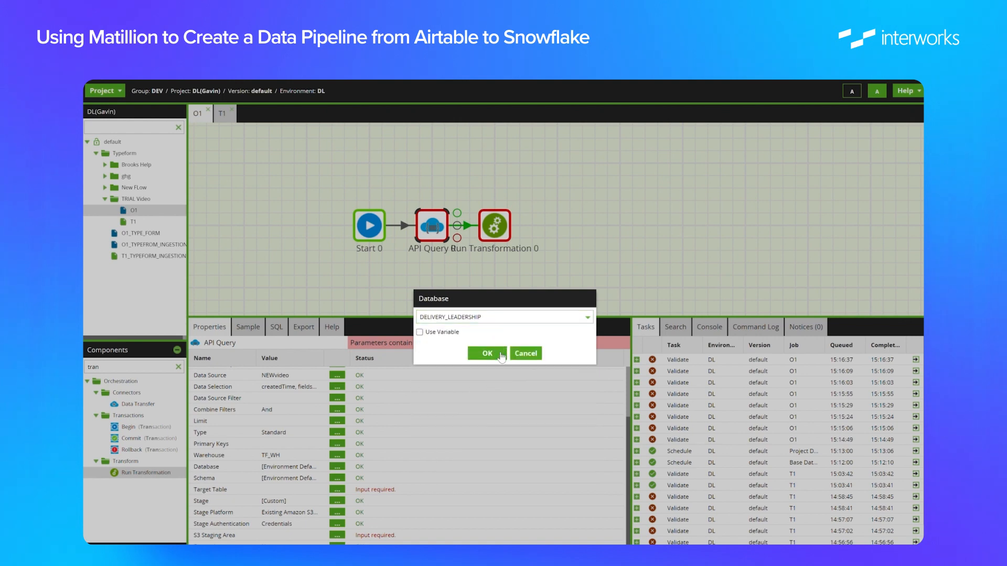
click(484, 352)
Set the API Query component's target schema to NOMINATIONS_STAGING
click(336, 479)
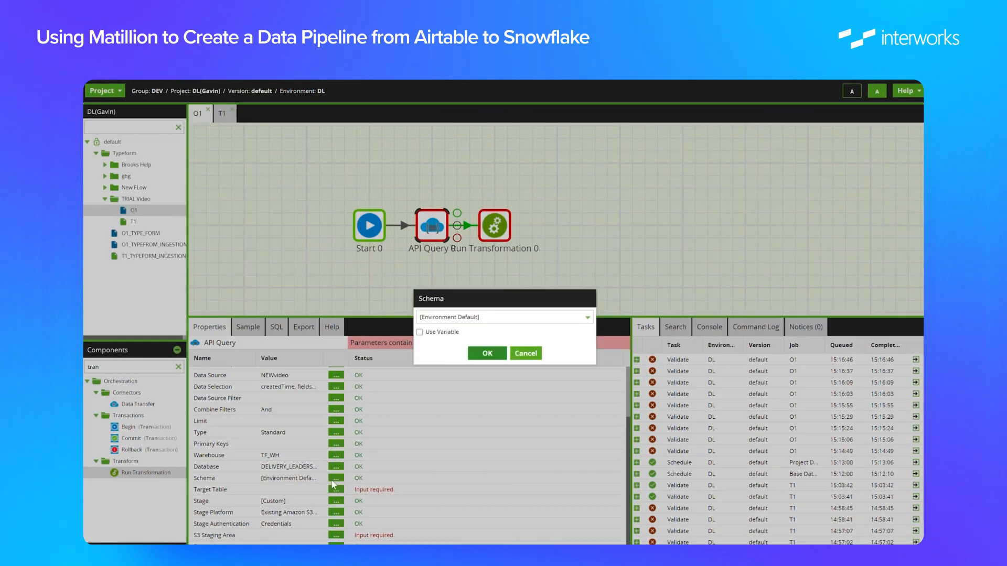
click(510, 315)
click(493, 356)
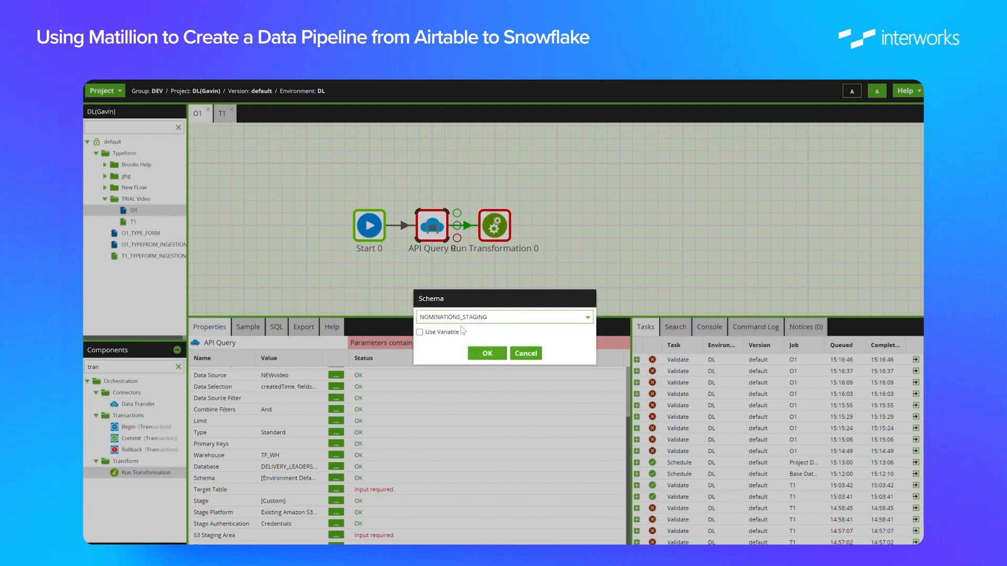
click(487, 354)
Look up the staging table's name in Snowflake and enter TRIAL_TABLE_STAGING as the API Query component's target table
click(336, 490)
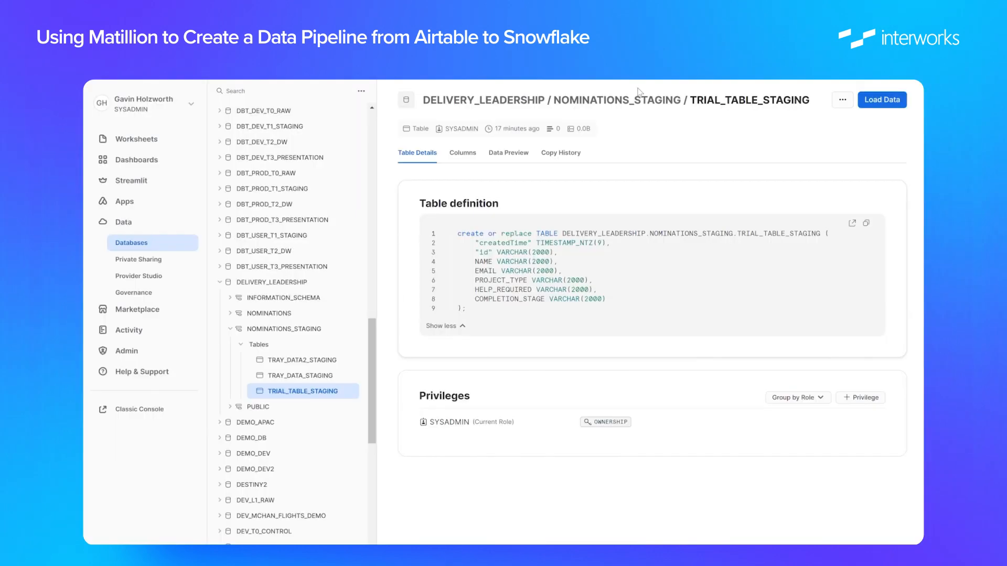
drag(692, 102, 812, 96)
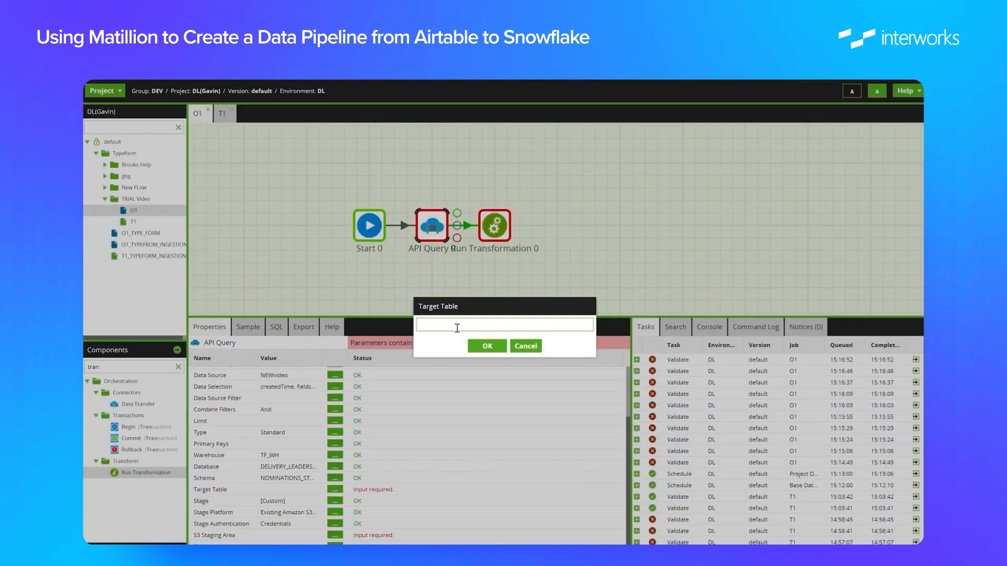
text(TRIAL_TABLE_STAGING)
click(485, 346)
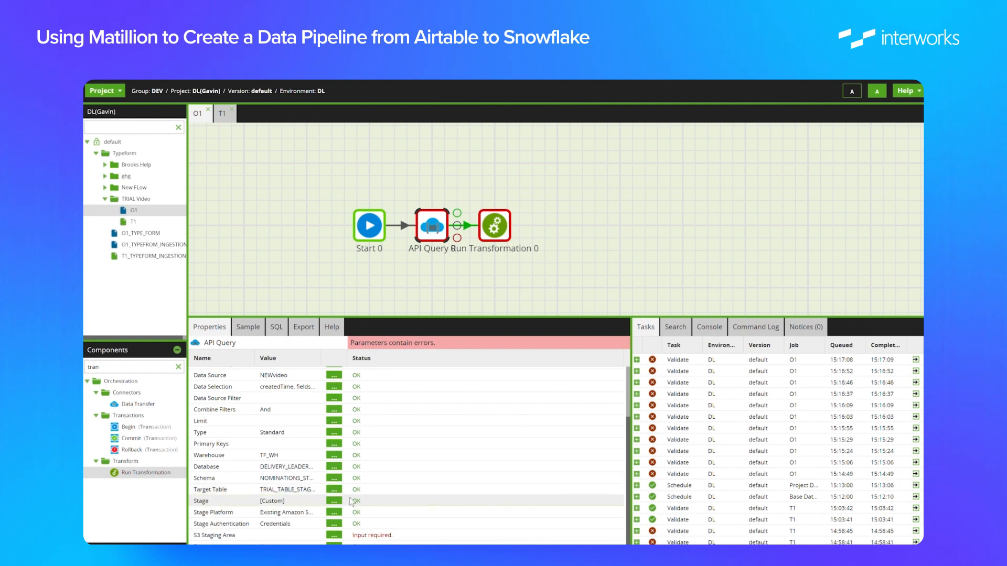
Change the API Query component's stage platform to Snowflake Managed
click(335, 513)
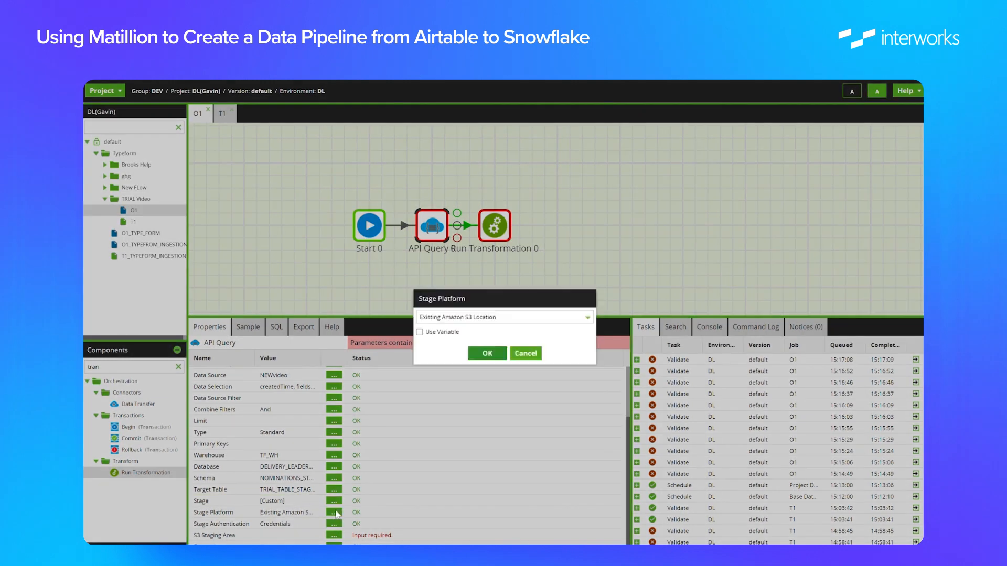
click(514, 321)
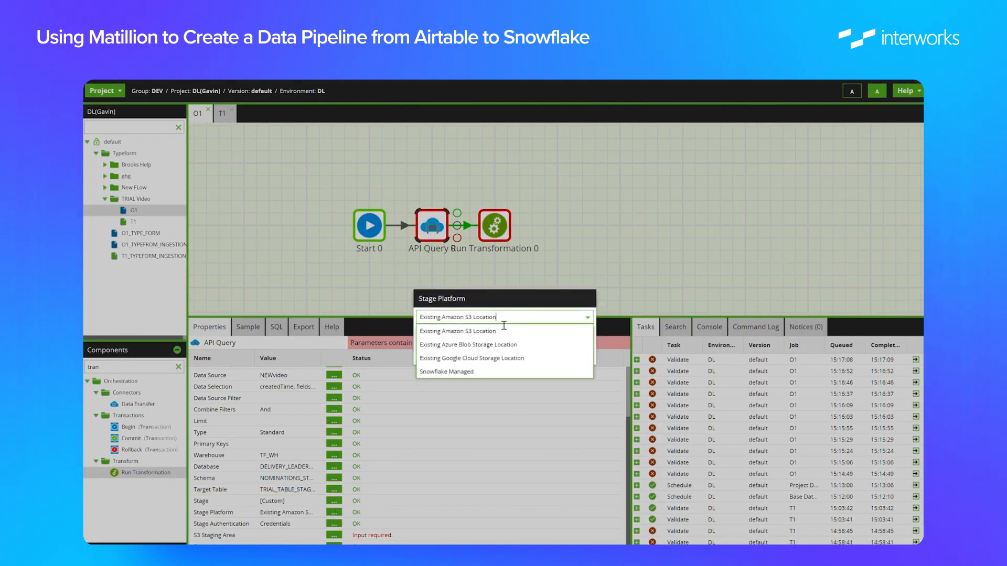
click(453, 373)
click(493, 355)
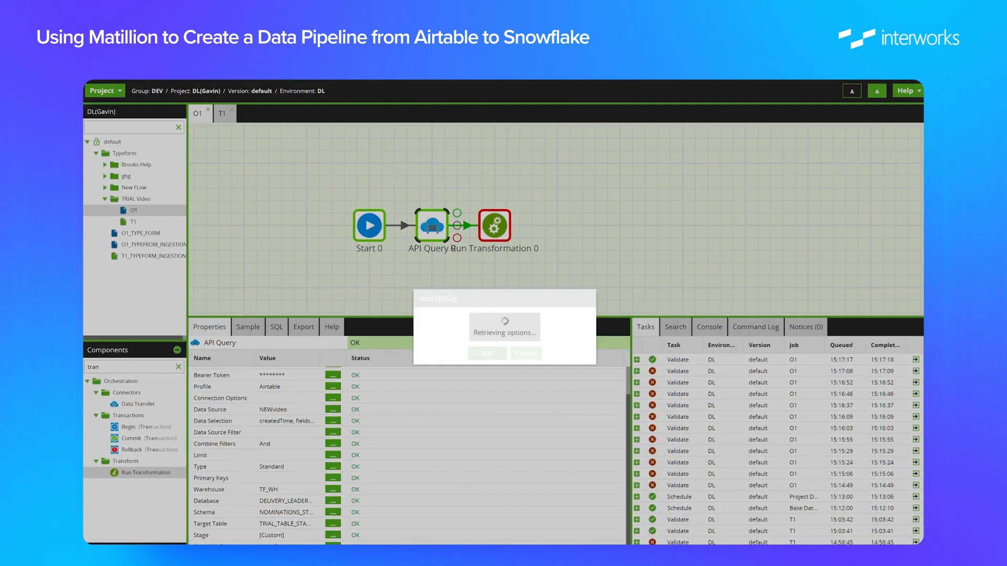
Set Auto Debug to On for the API Query component
click(507, 317)
click(495, 344)
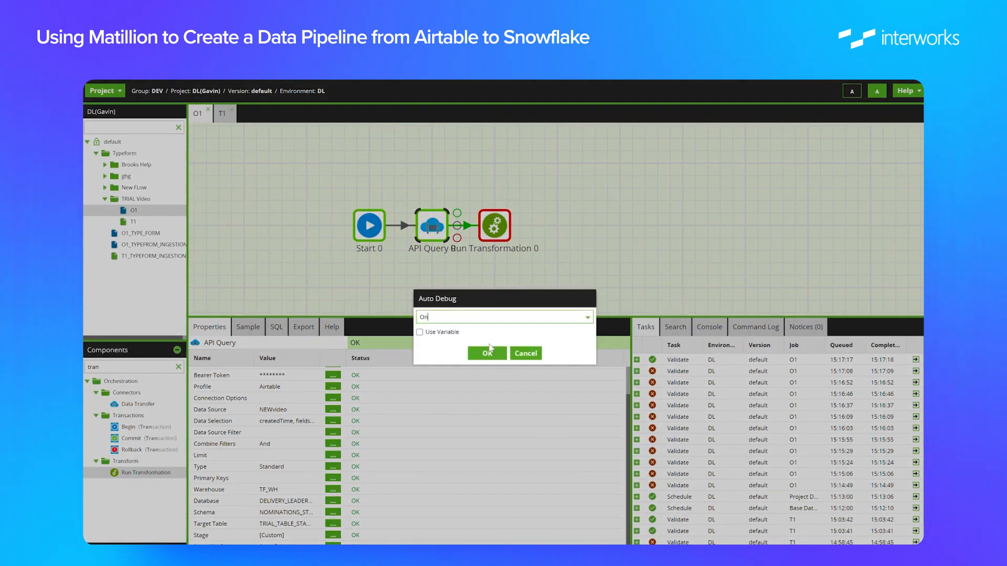
click(485, 353)
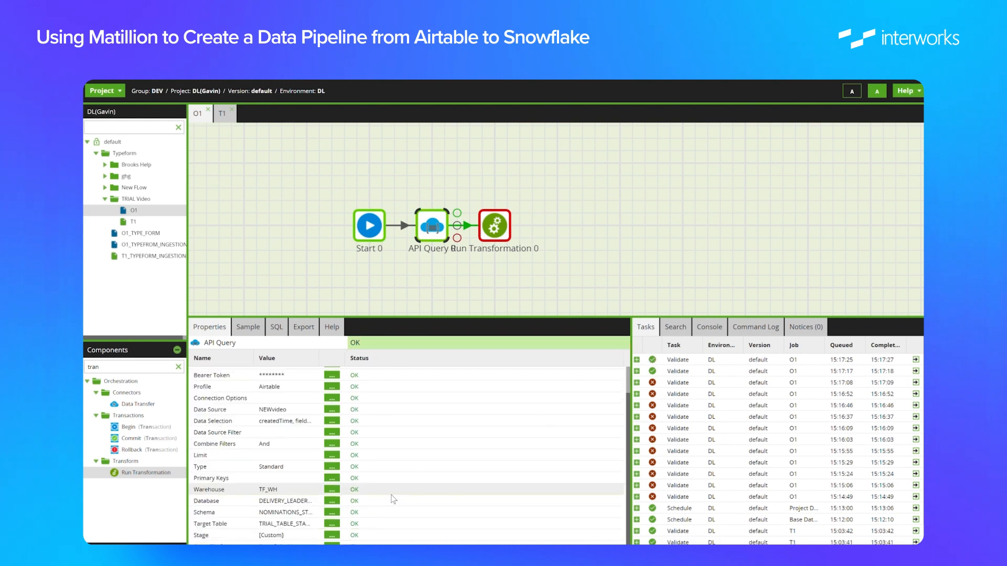
scroll(393, 499, down, 1)
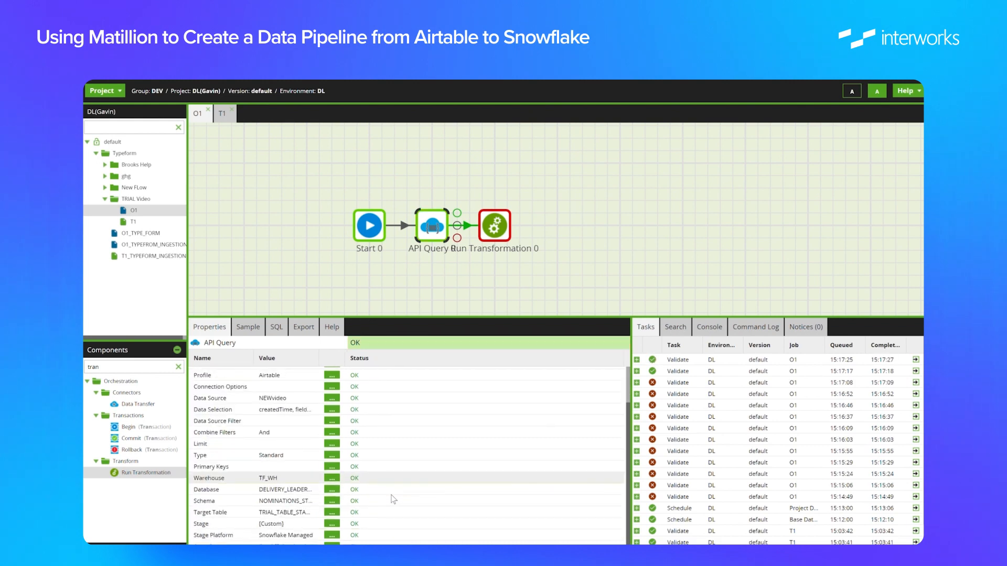
Set the Run Transformation component's transformation job to T1
click(498, 236)
click(336, 386)
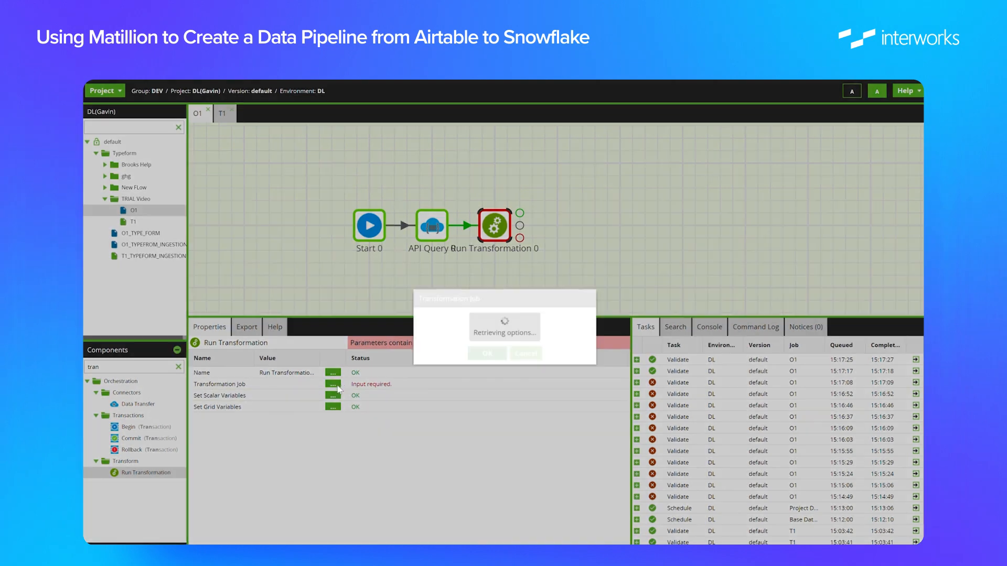
click(471, 318)
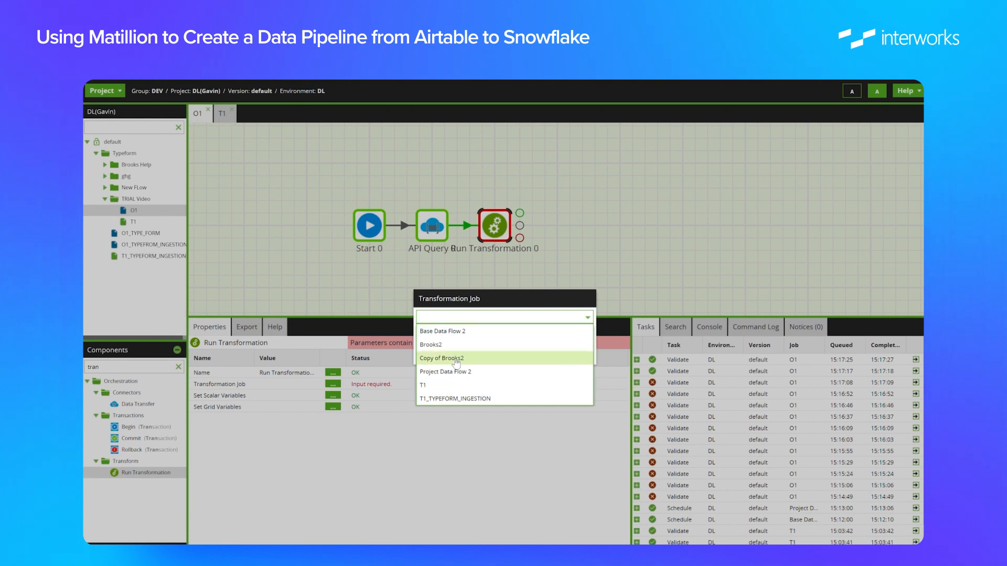
click(454, 385)
click(487, 354)
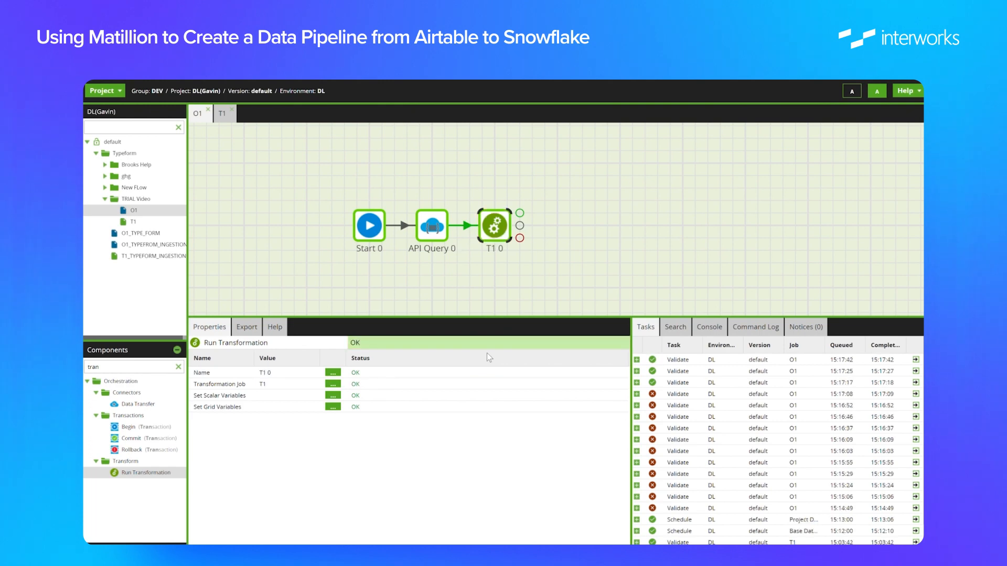
In transformation job T1, add a Table Input component and a Table Output component connected after it
click(223, 119)
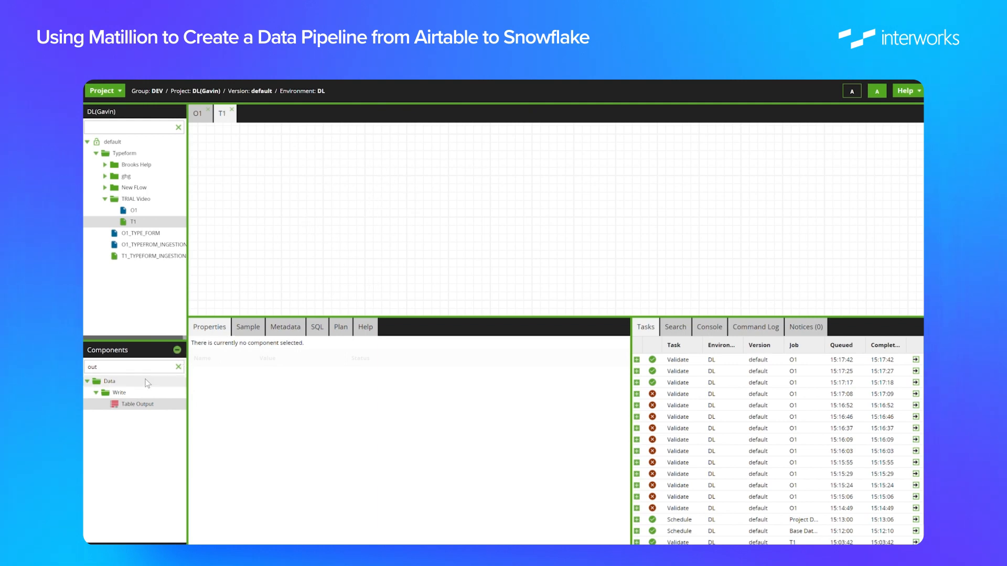
click(179, 368)
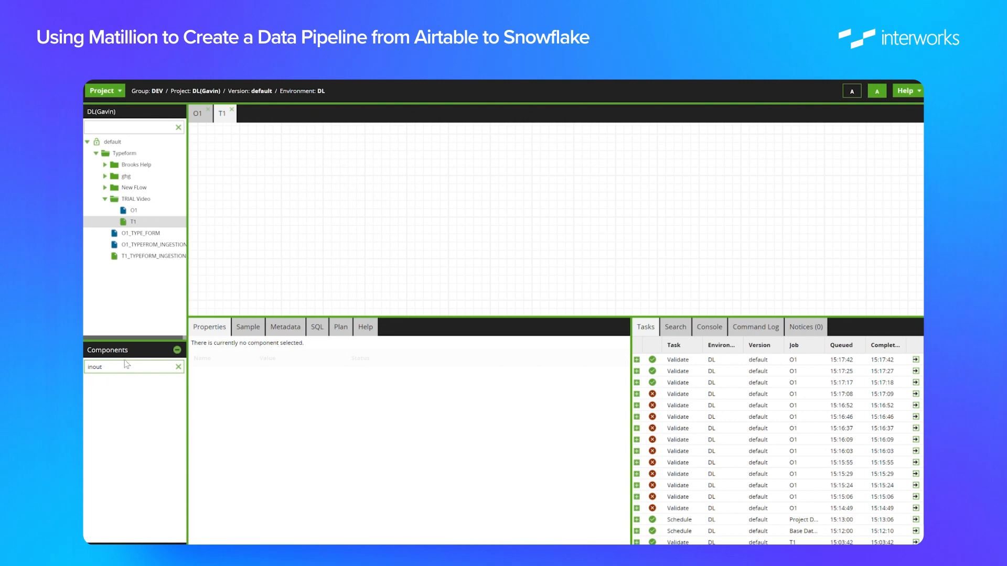
key(BackSpace)
text(input)
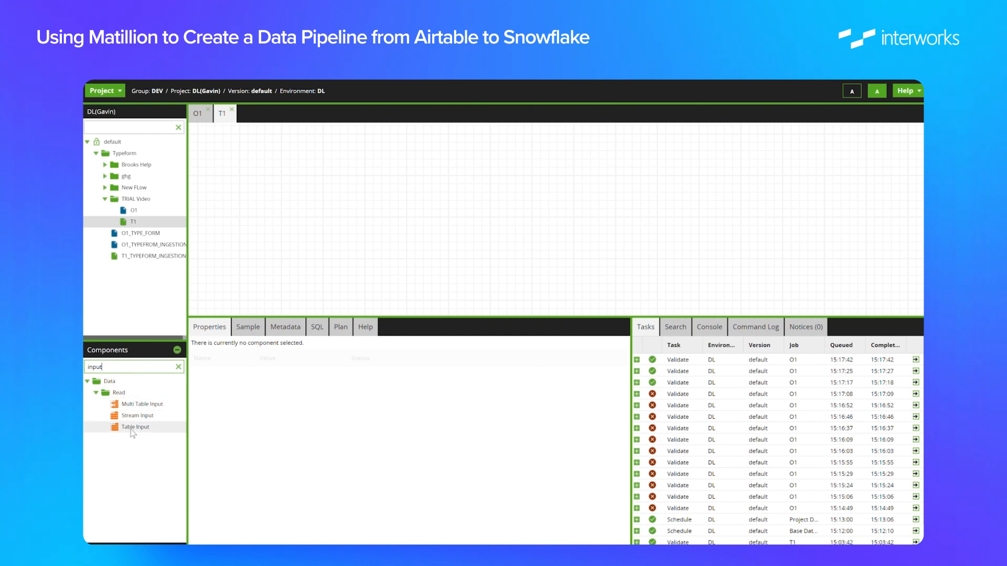
drag(134, 428, 332, 221)
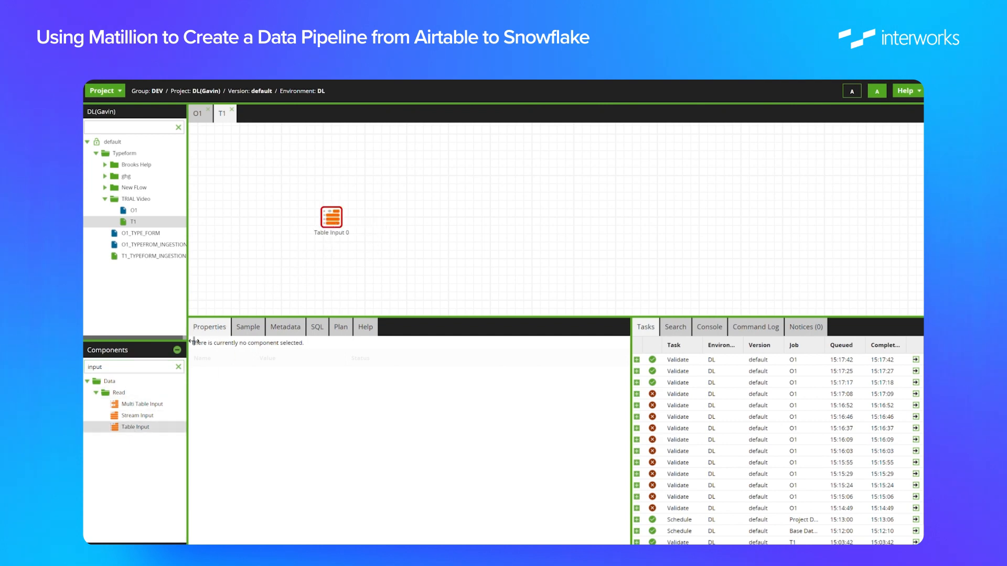
click(181, 367)
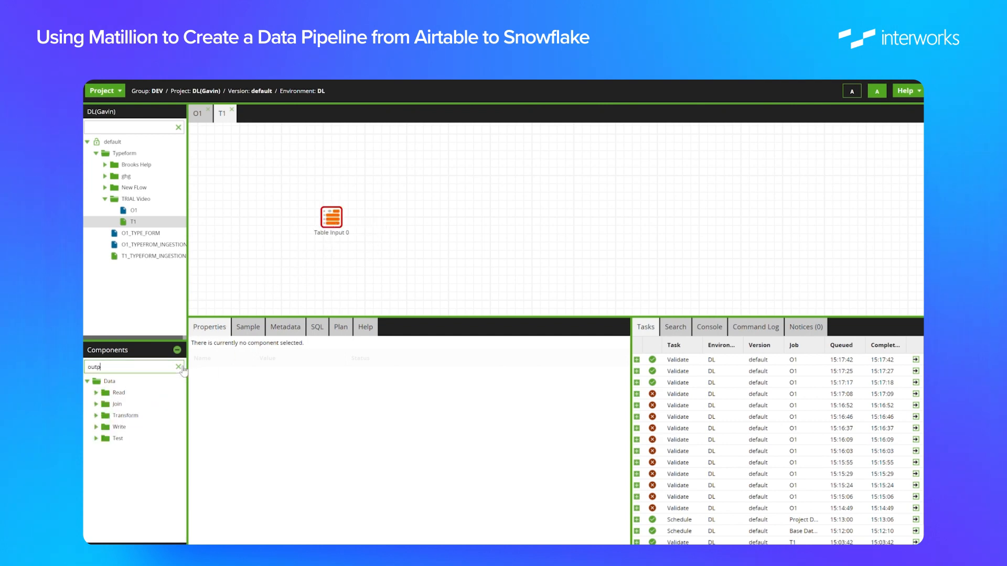
drag(137, 404, 392, 219)
Set the Table Input component's database to DELIVERY_LEADERSHIP
click(337, 221)
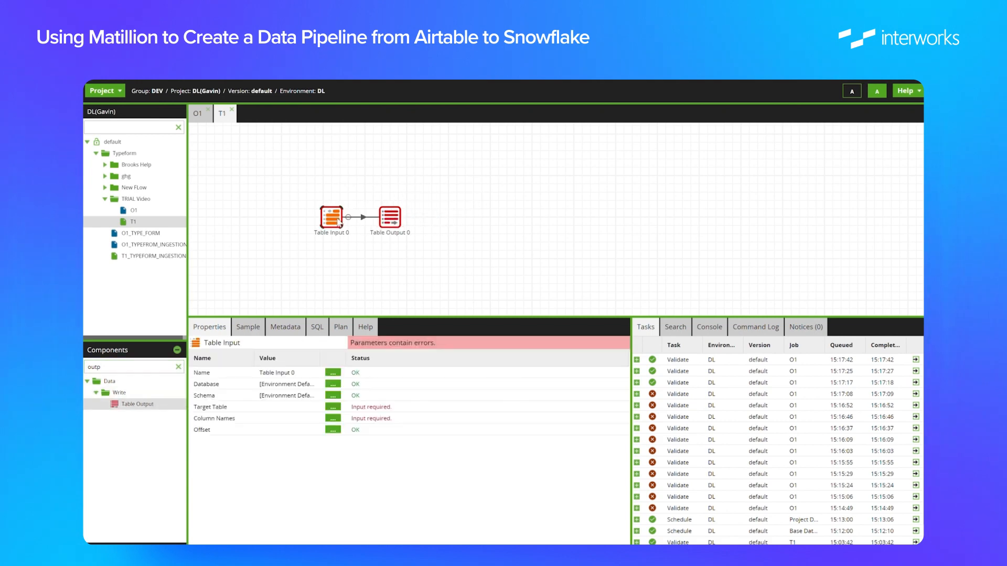
click(333, 387)
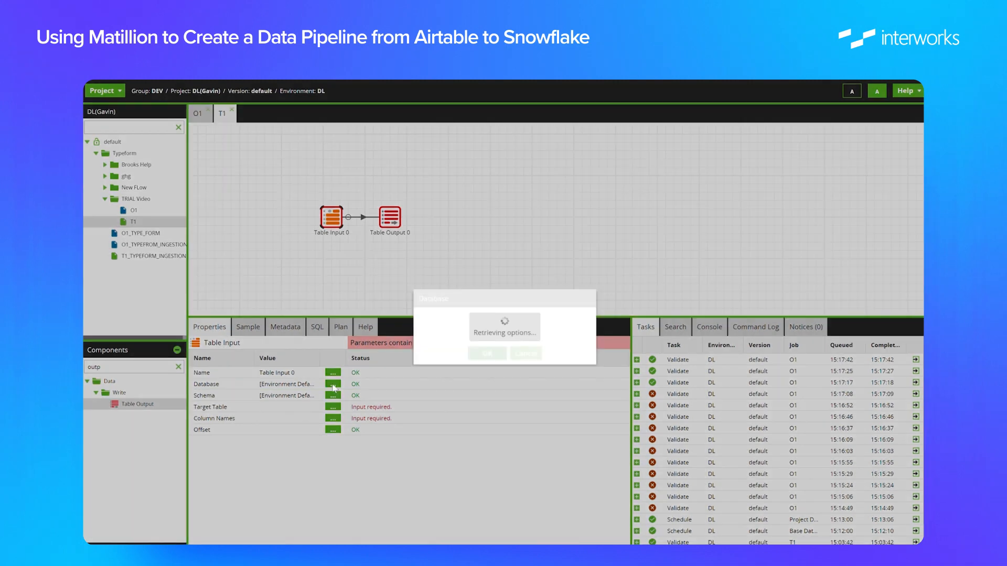
click(455, 321)
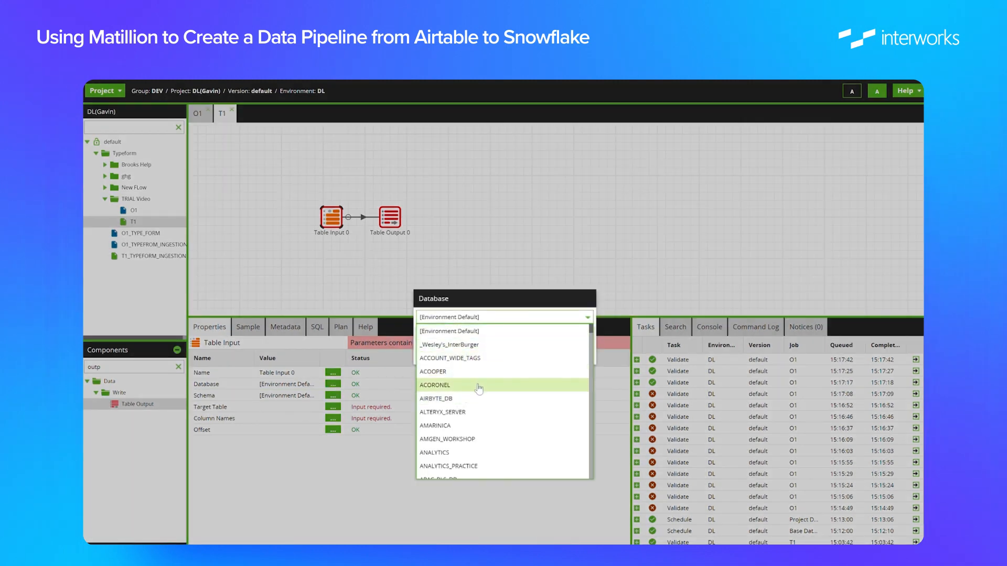
scroll(478, 388, down, 10)
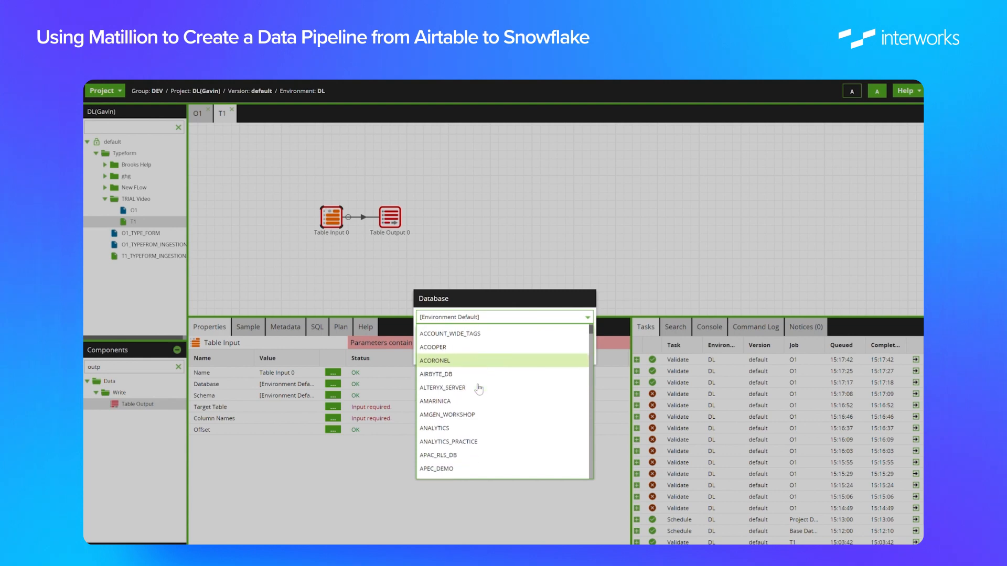
scroll(479, 388, down, 10)
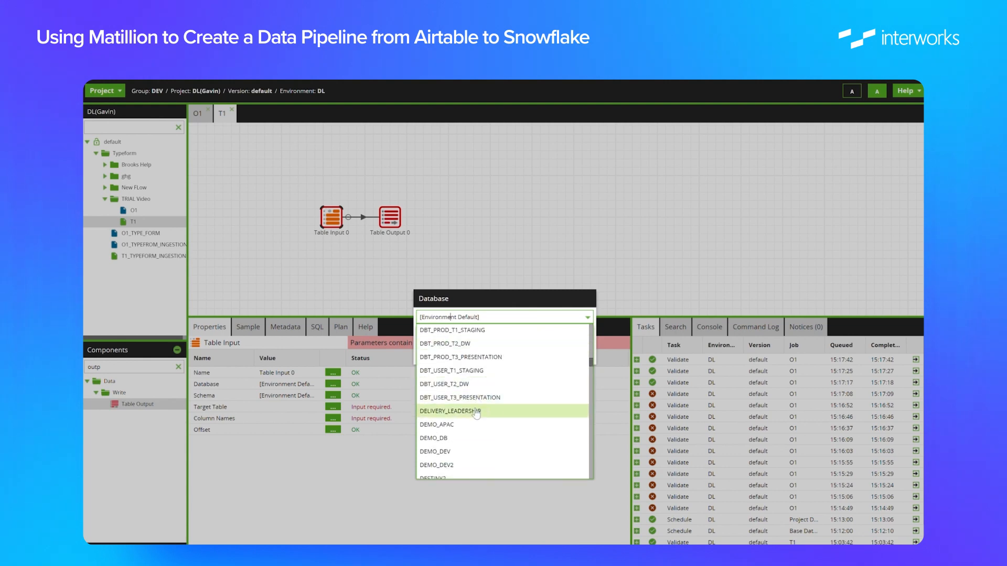
click(471, 410)
click(486, 353)
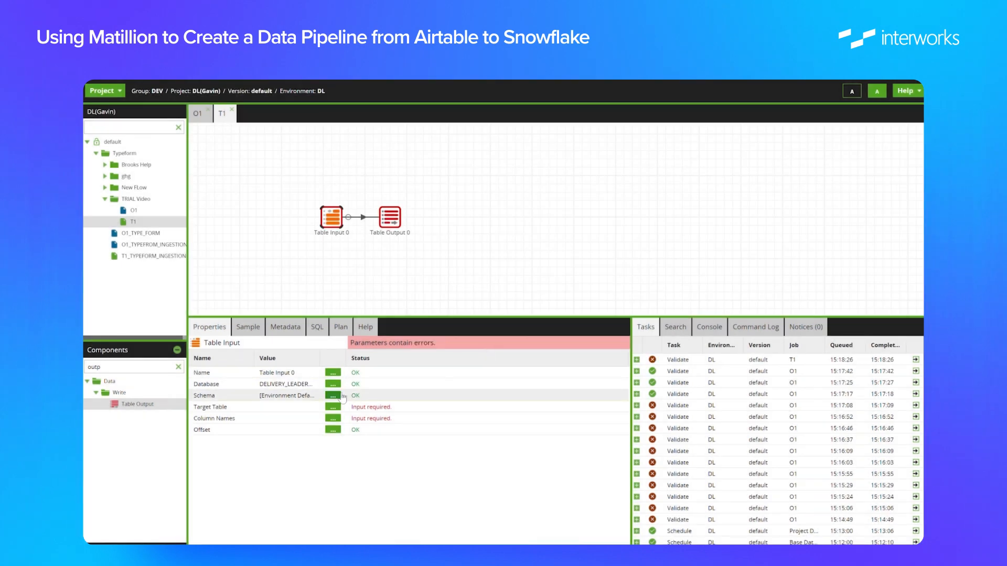
Set the Table Input component's schema to NOMINATIONS_STAGING
click(332, 396)
click(493, 324)
click(453, 358)
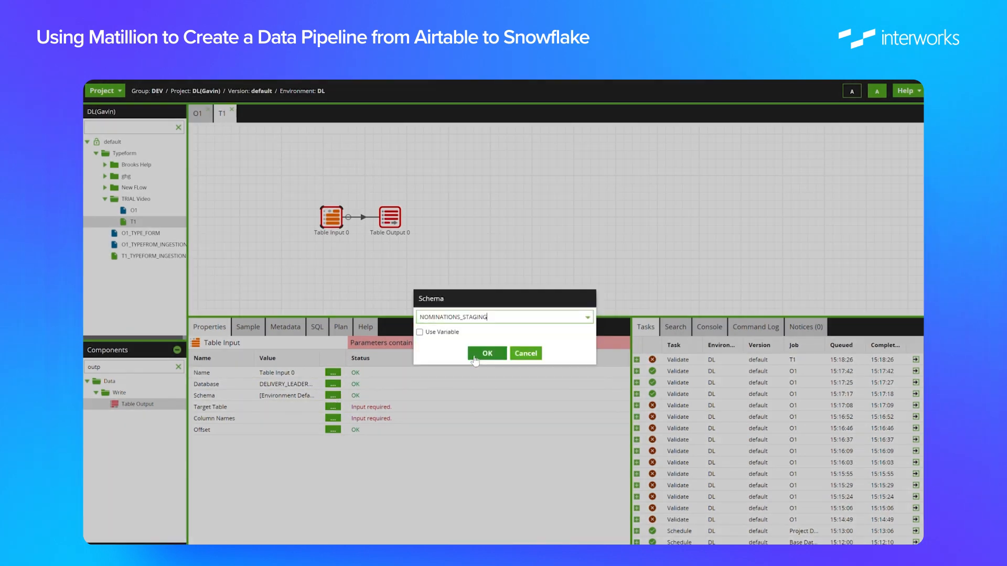
click(485, 353)
Choose TRIAL_TABLE_STAGING as the Table Input component's target table
click(333, 407)
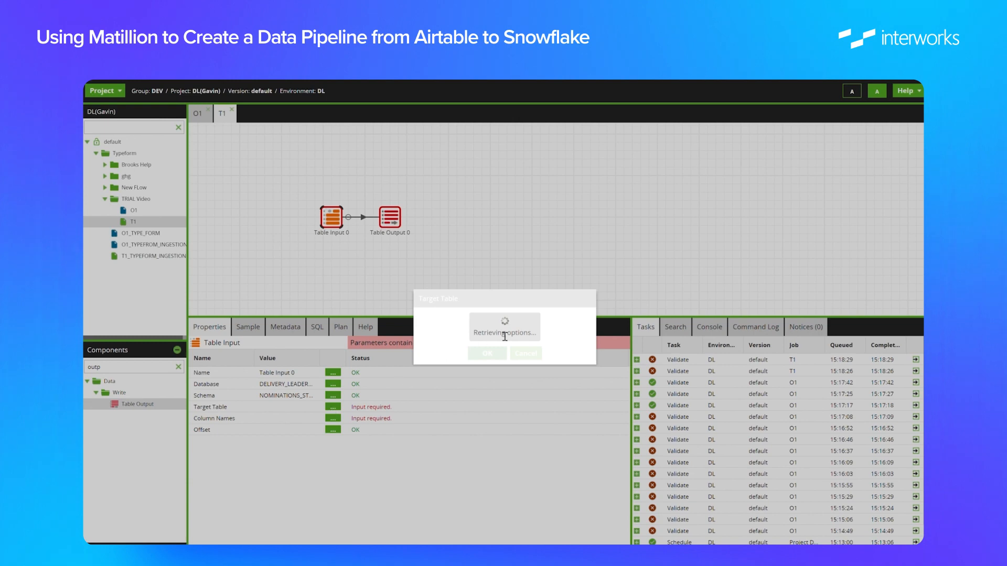
click(511, 319)
click(487, 359)
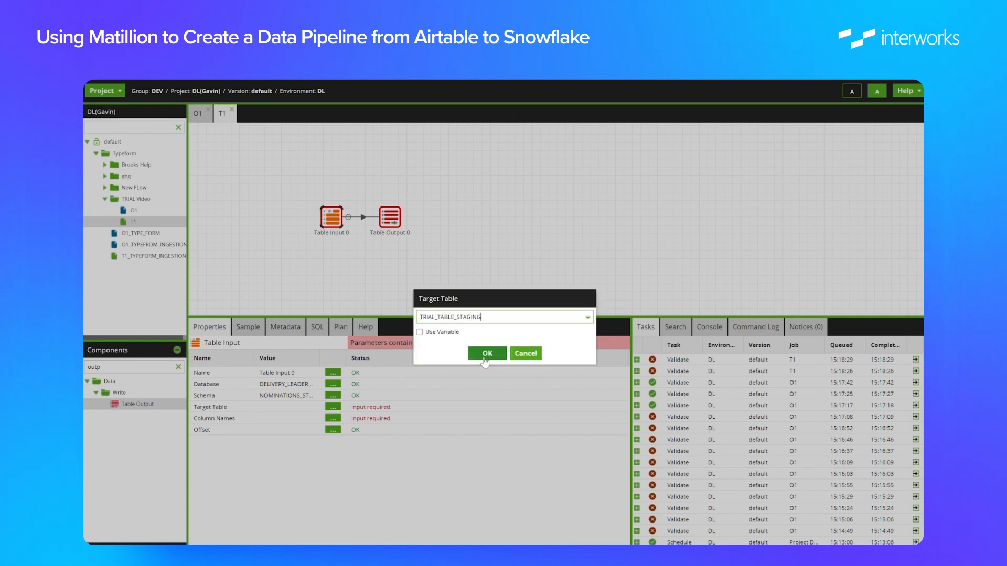
click(485, 353)
Include all available columns, from createdTime through COMPLETION_STAGE, in the Table Input component's column names
click(333, 418)
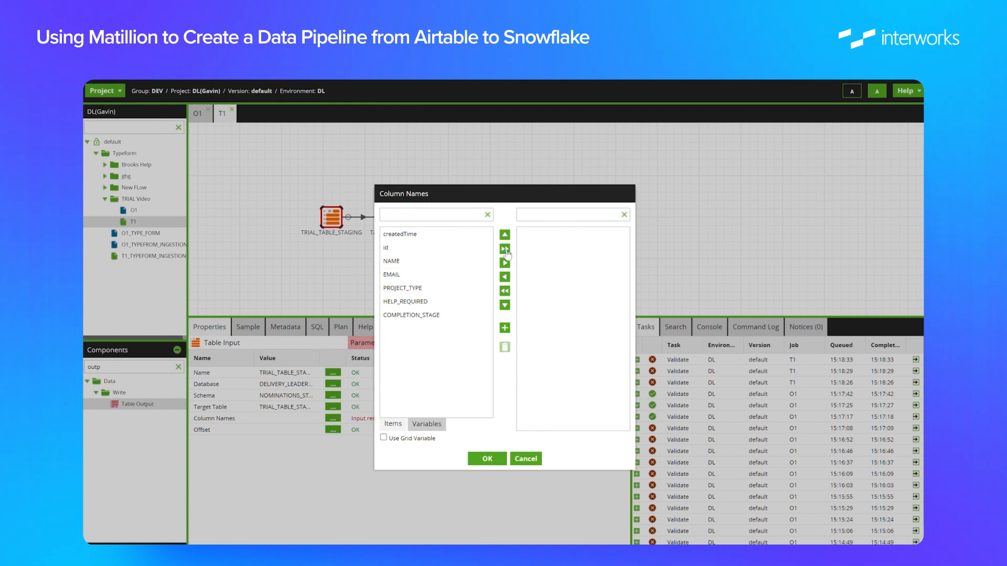
click(505, 249)
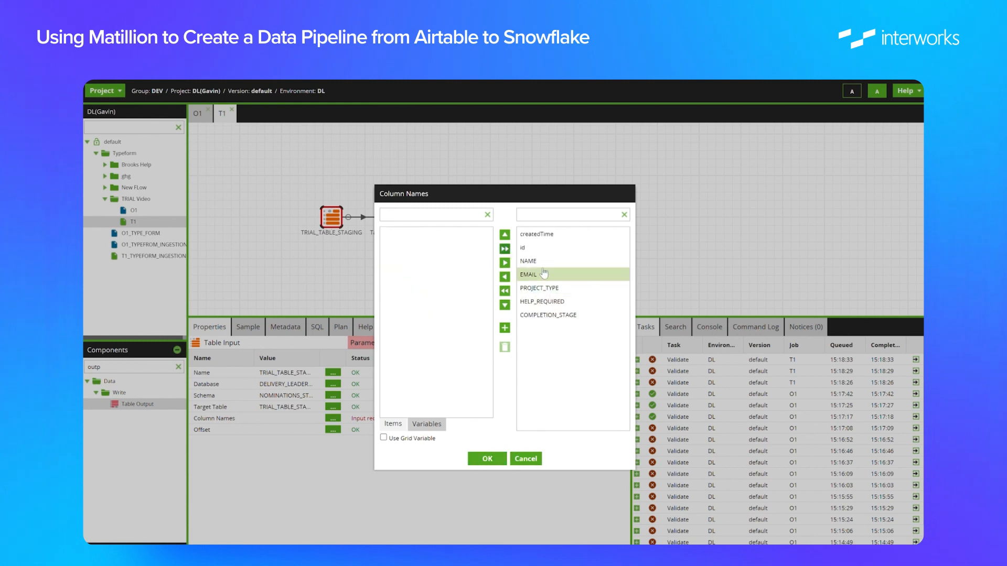
click(487, 459)
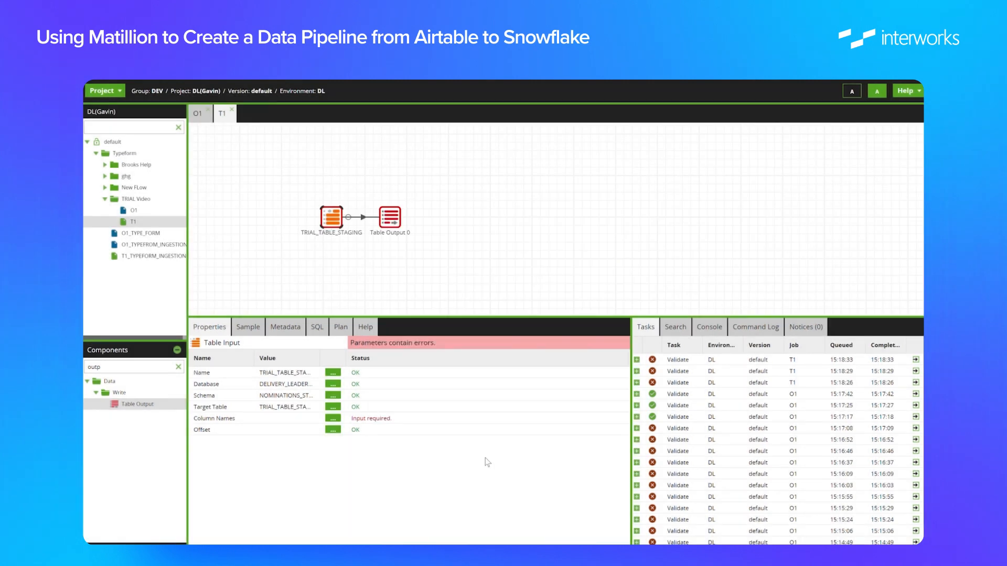
Set the Table Output component's warehouse to TF_WH
click(390, 217)
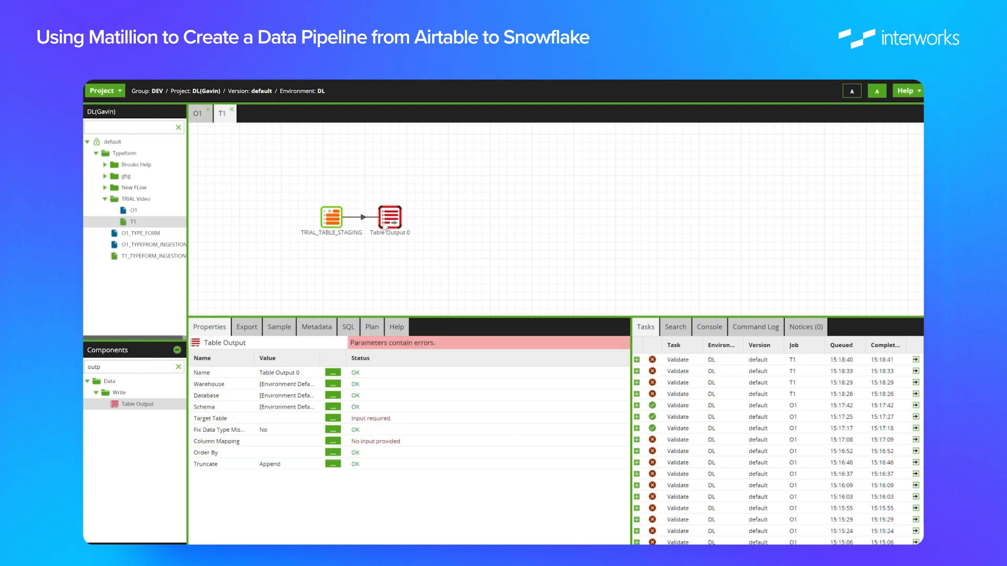
click(333, 385)
click(450, 318)
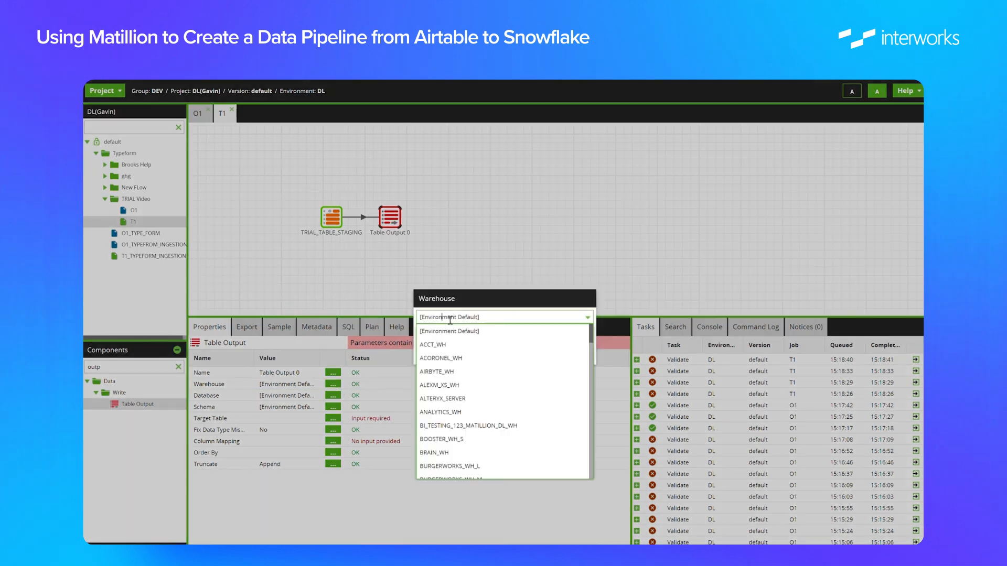
scroll(481, 404, down, 5)
key(Down)
key(Down)
key(Down)
key(Down)
key(Down)
key(Down)
key(Down)
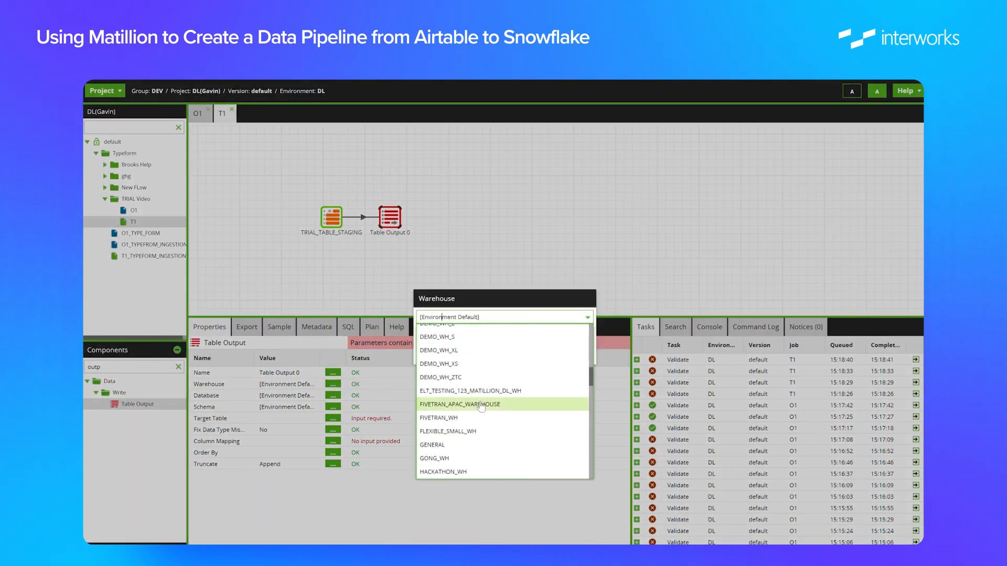
scroll(481, 405, up, 5)
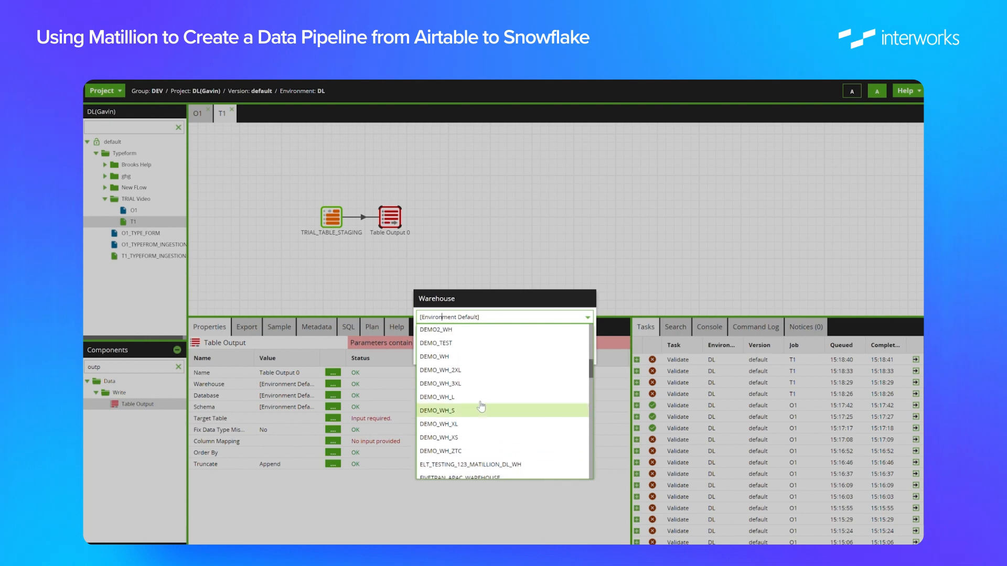
scroll(481, 405, down, 10)
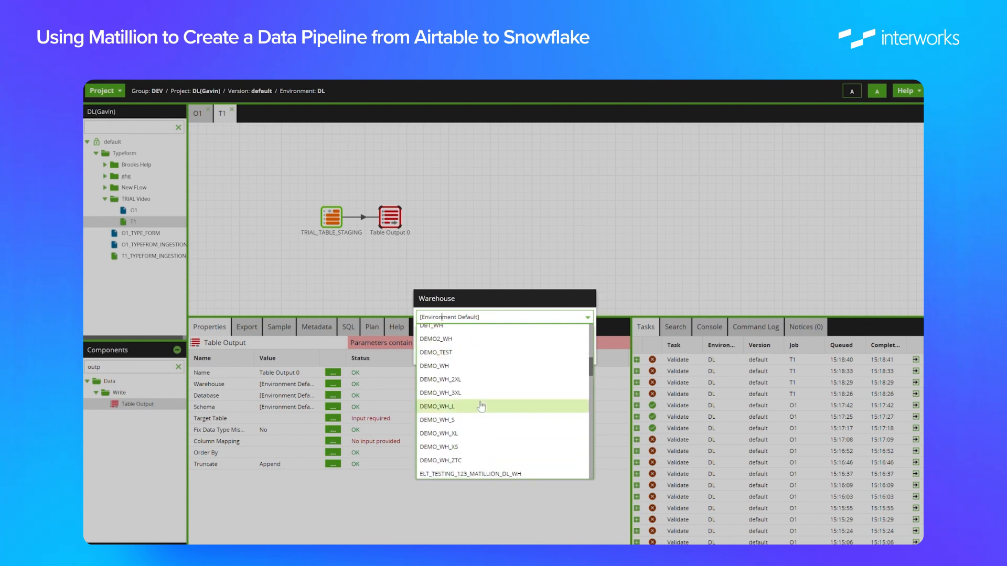
scroll(480, 405, down, 8)
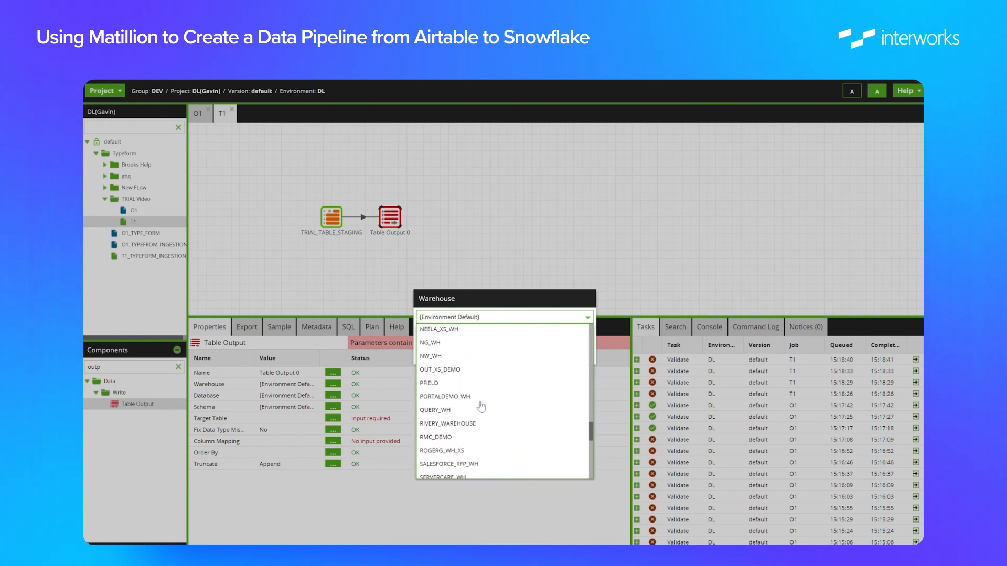
click(444, 370)
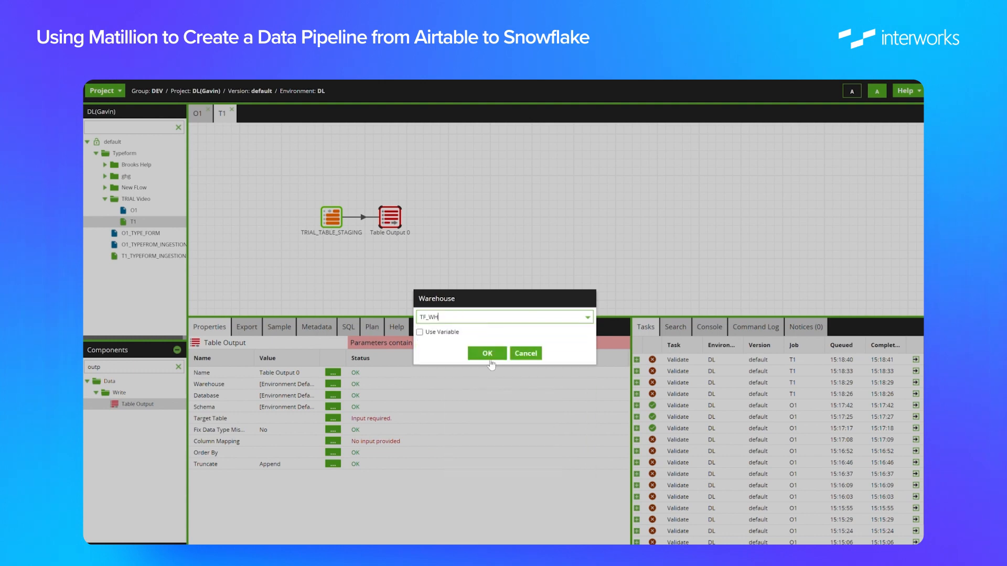
click(487, 353)
Set the Table Output component's database to DELIVERY_LEADERSHIP
click(333, 395)
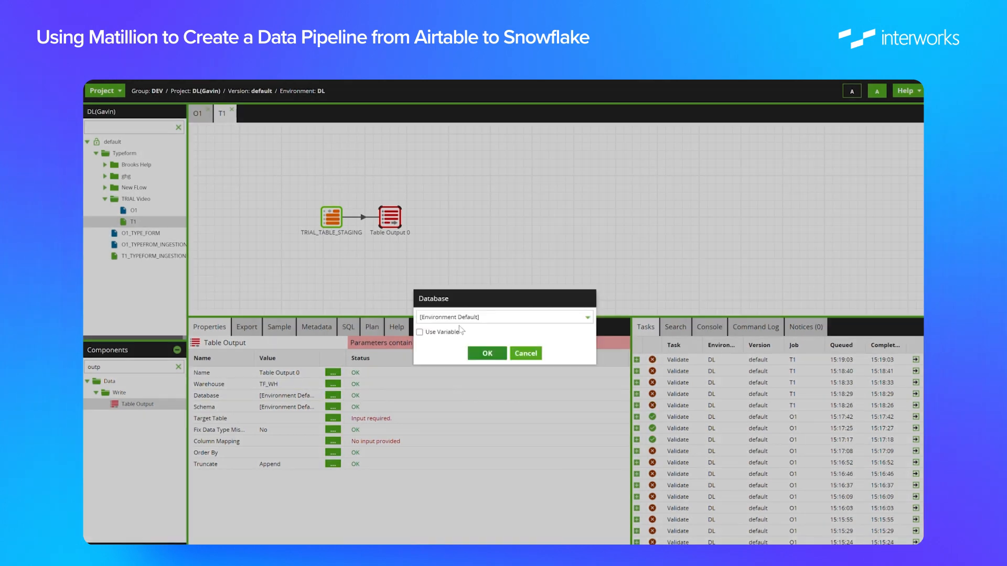
click(457, 317)
scroll(455, 445, down, 8)
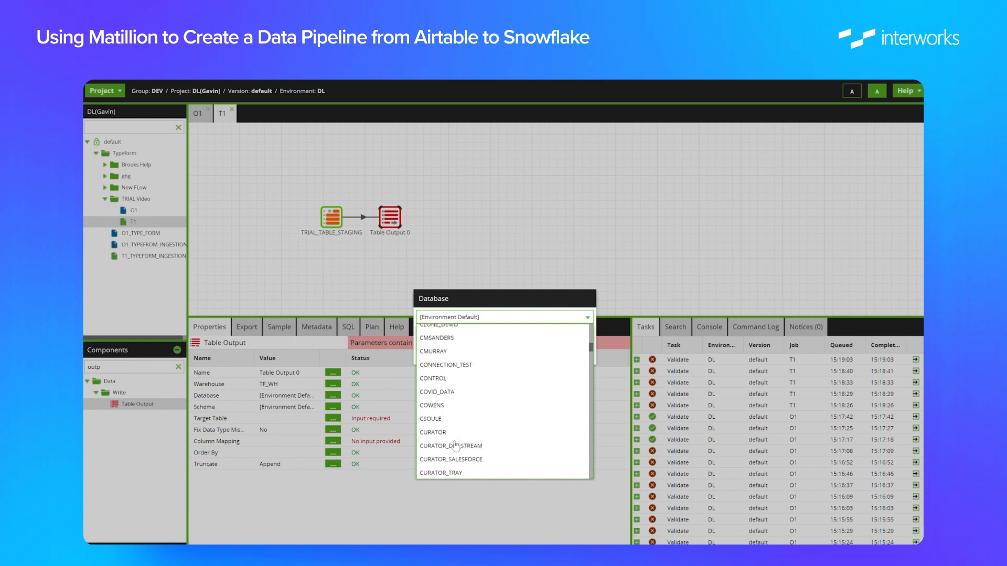
scroll(456, 446, down, 5)
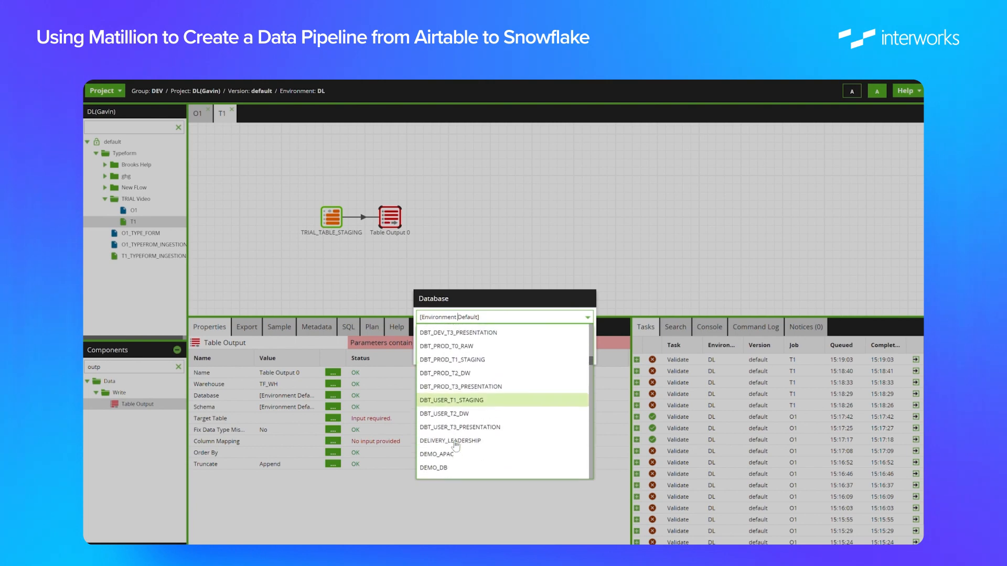
click(446, 401)
click(487, 353)
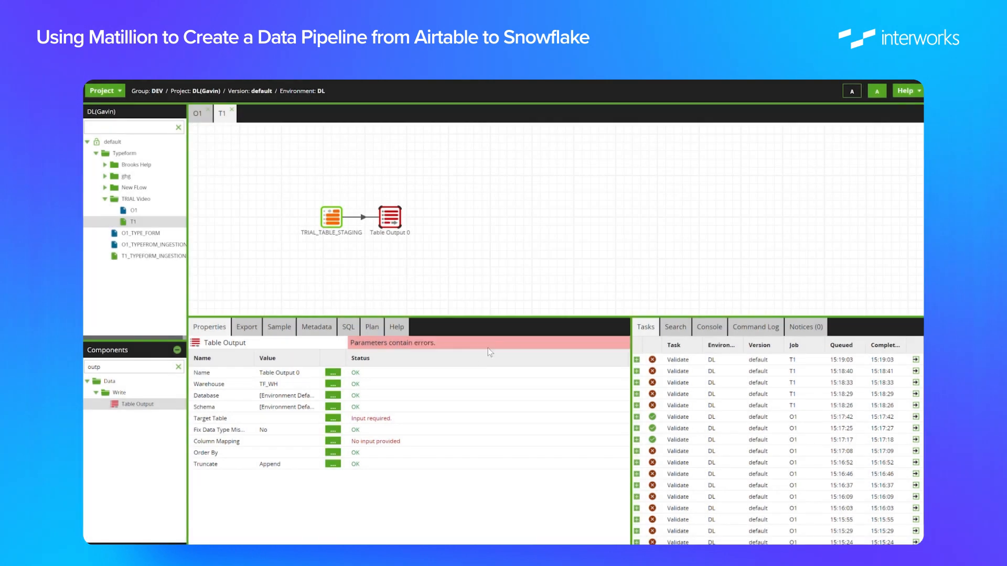
Set the Table Output component's schema to NOMINATIONS
click(333, 407)
click(483, 317)
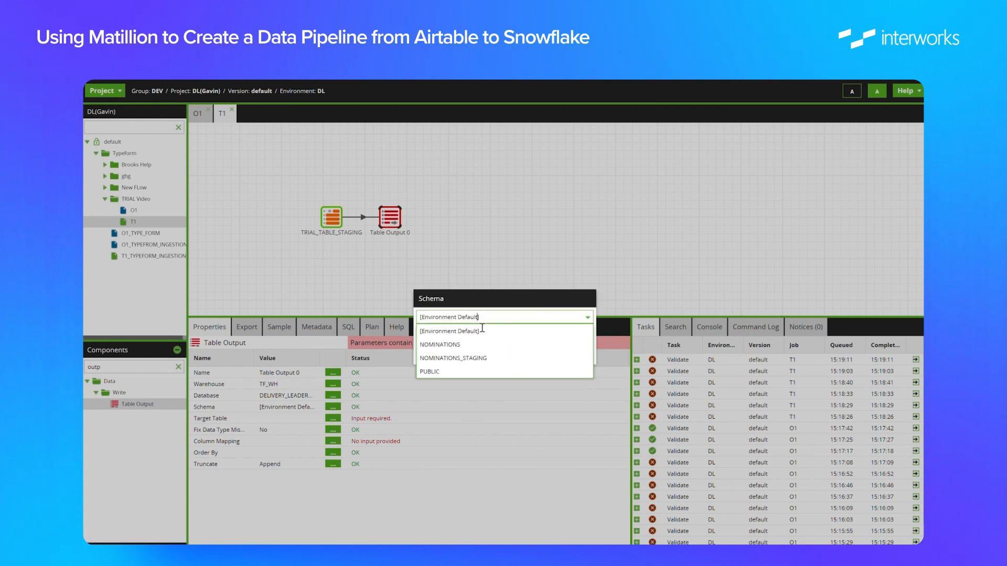
click(452, 347)
click(482, 353)
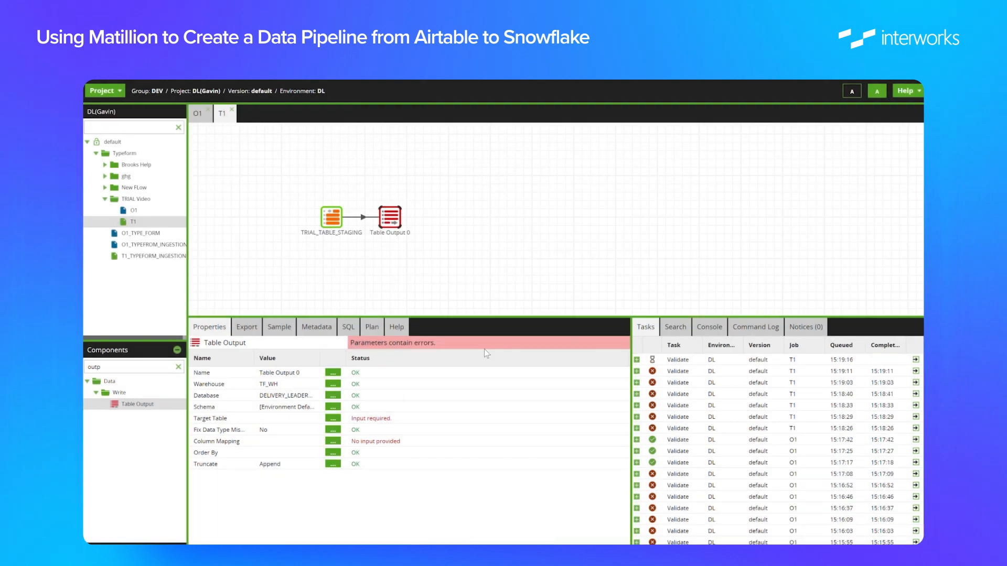
Set the Table Output component's target table to TRIAL_TABLE
click(333, 419)
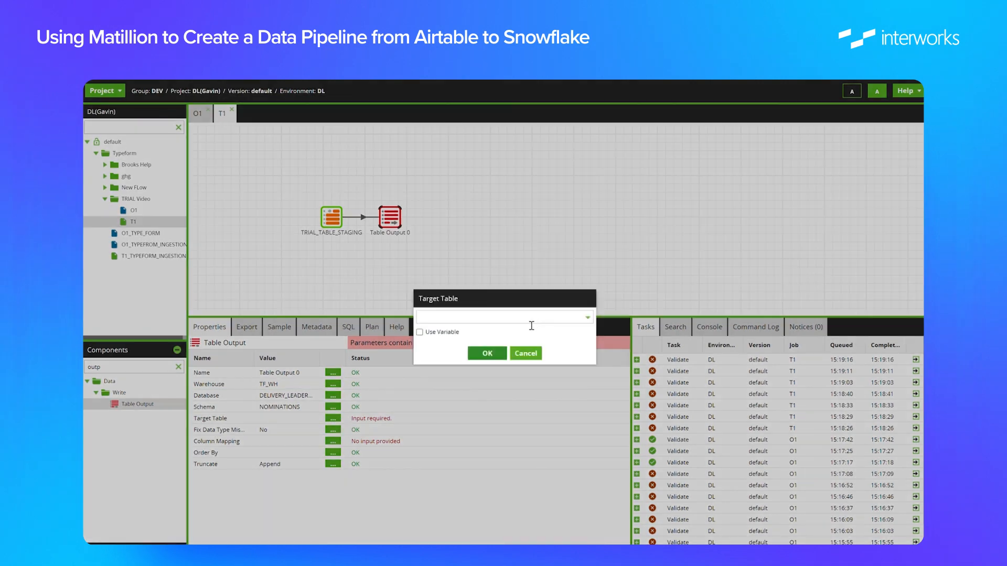
click(527, 320)
click(482, 359)
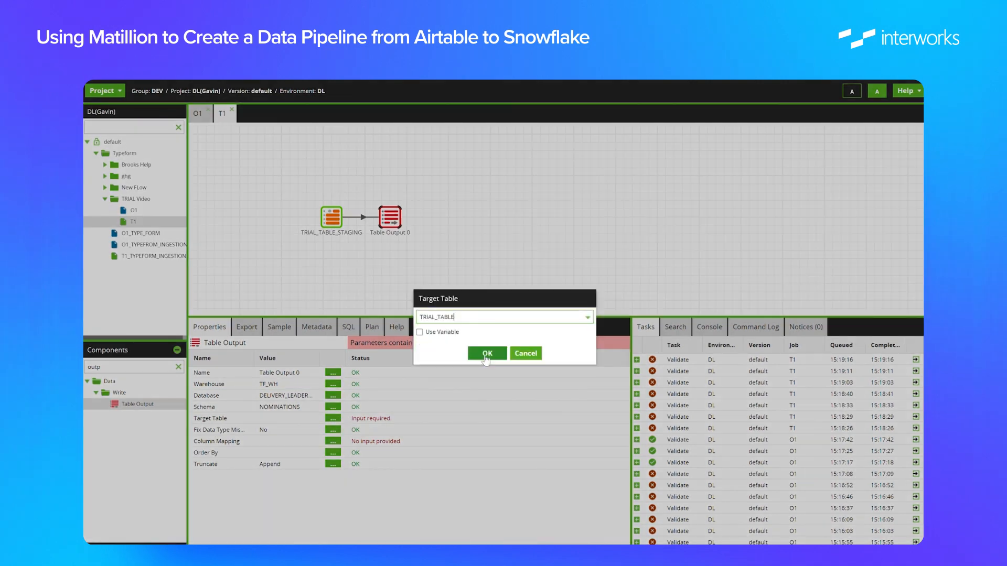
click(484, 353)
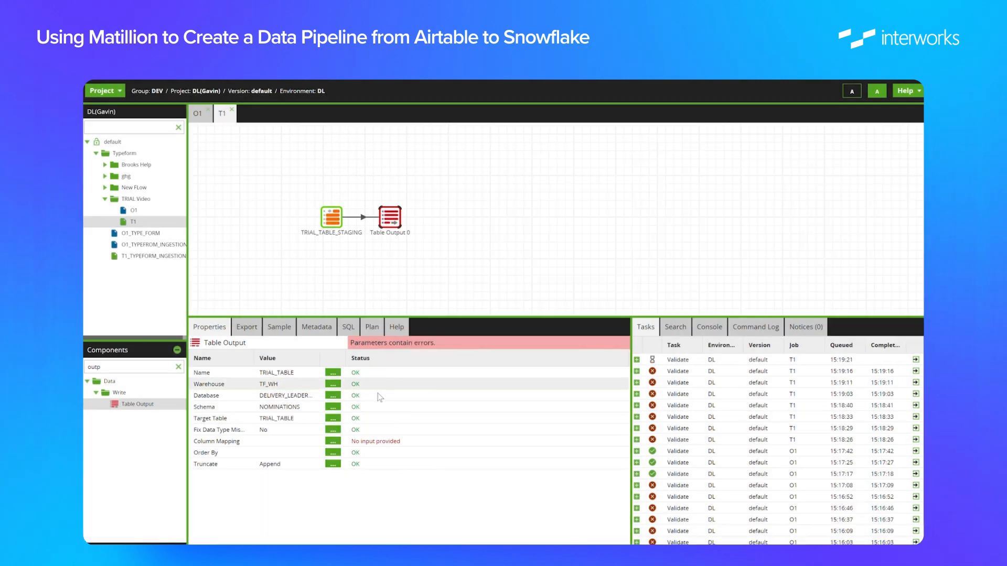
Map all input columns, from createdTime through COMPLETION_STAGE, to the matching output columns in the Table Output component
click(338, 444)
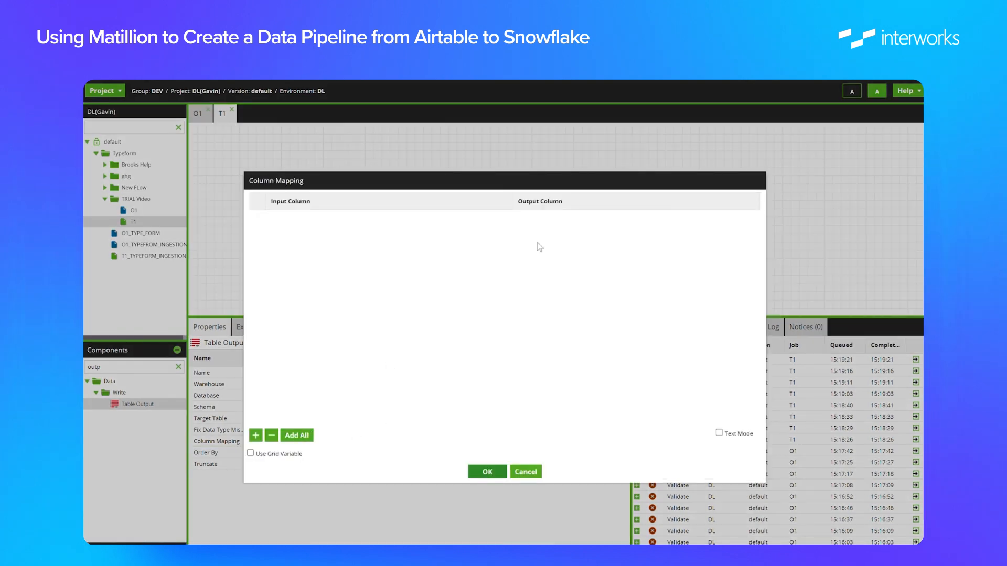
click(295, 435)
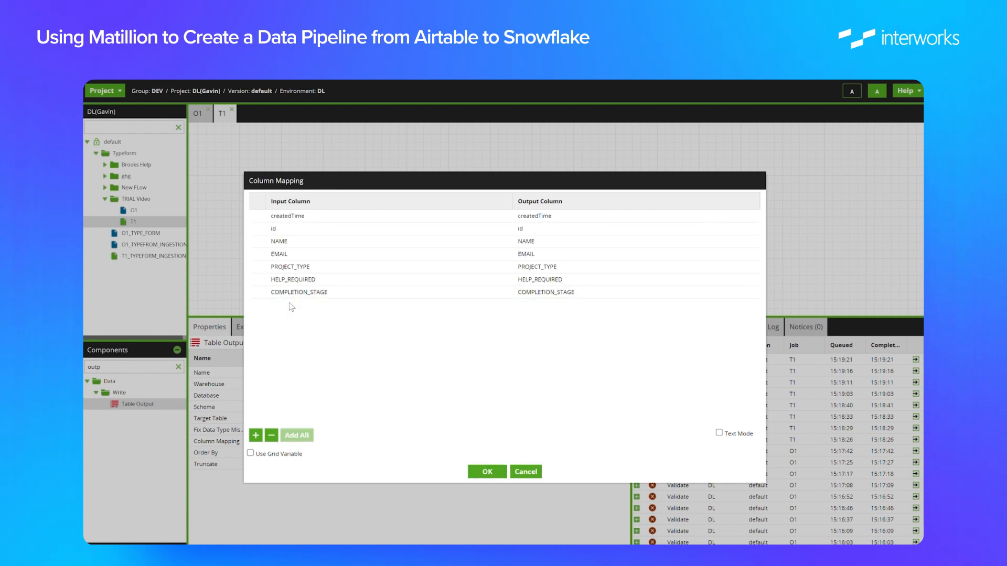
click(334, 297)
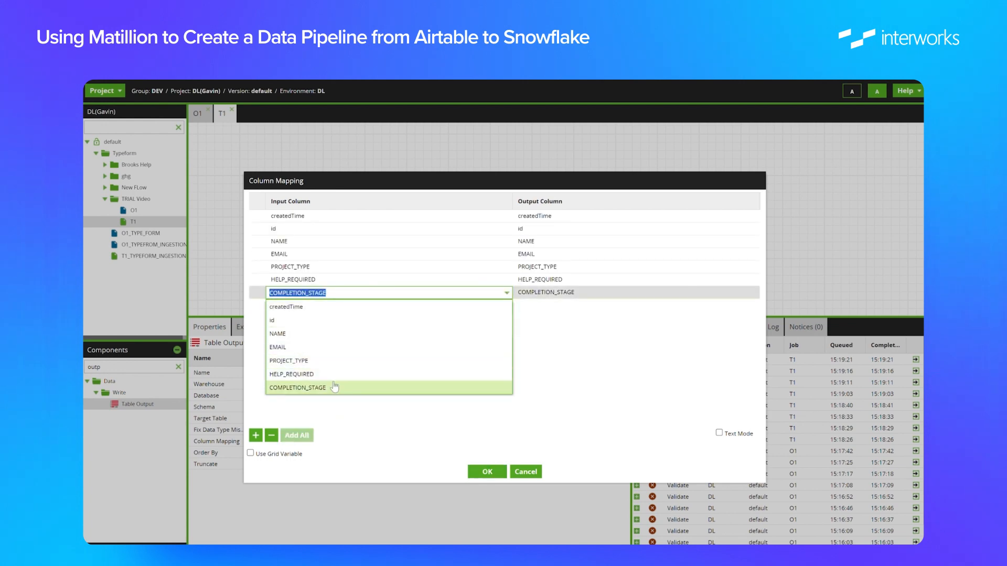
click(566, 355)
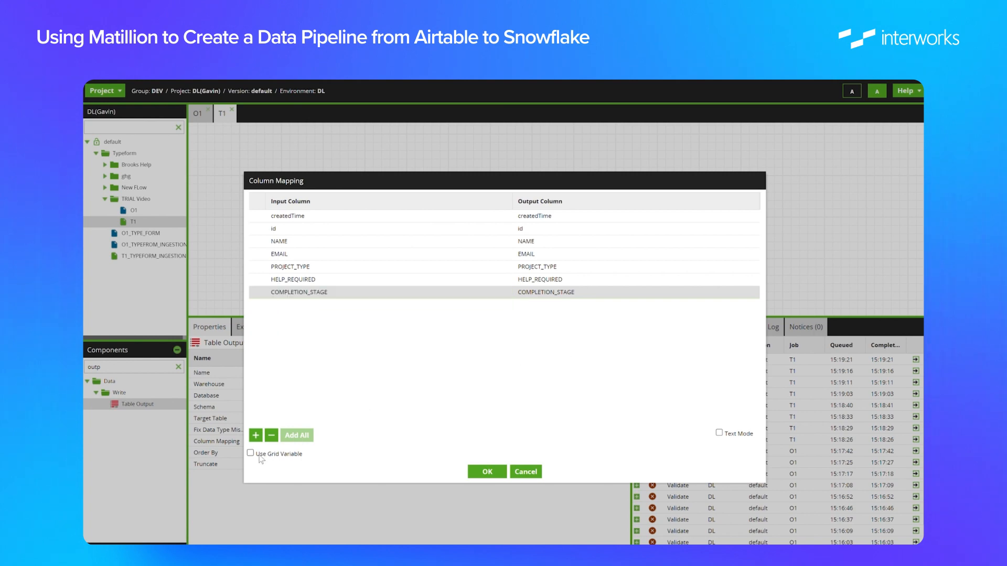
click(326, 269)
click(569, 335)
click(557, 283)
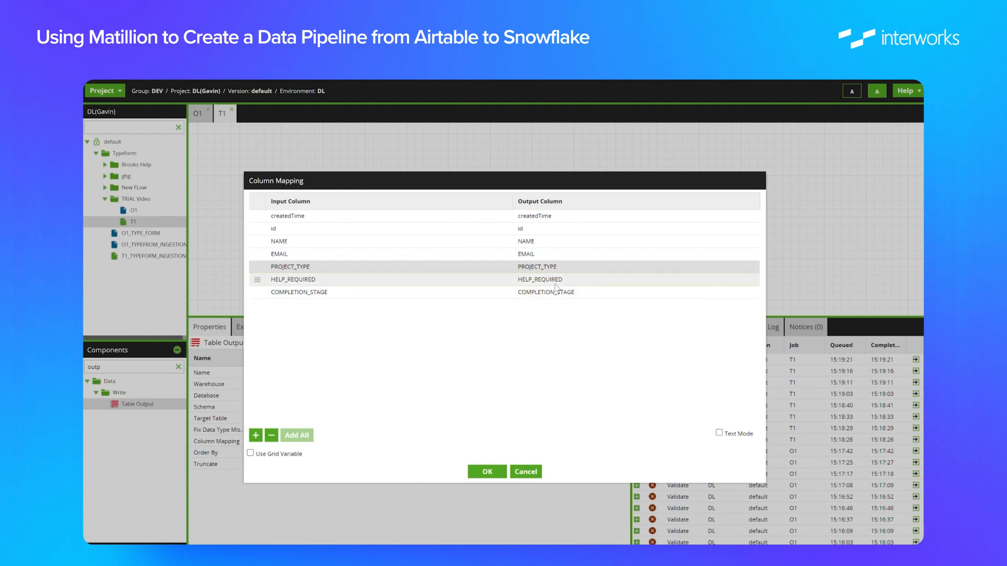
click(446, 387)
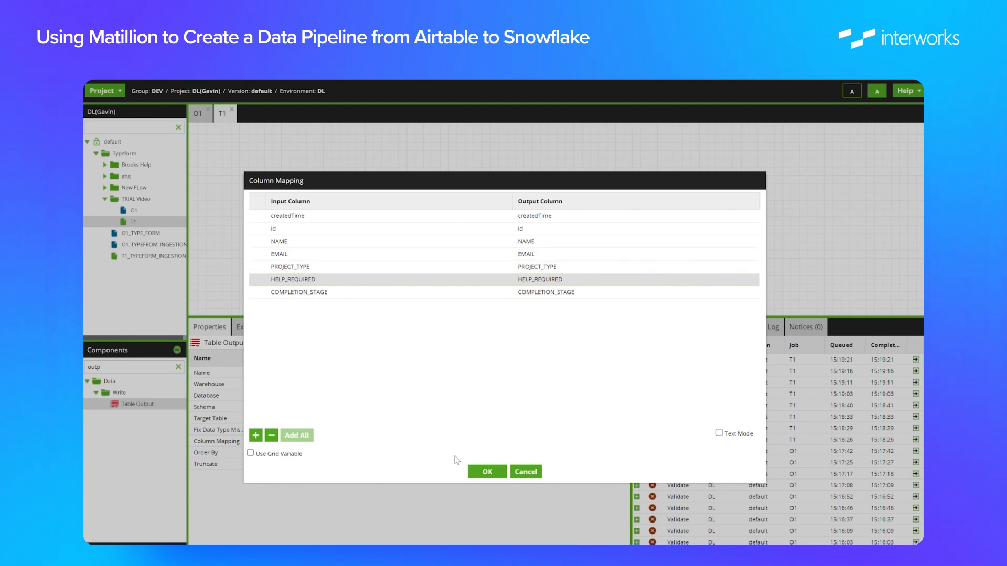
click(484, 473)
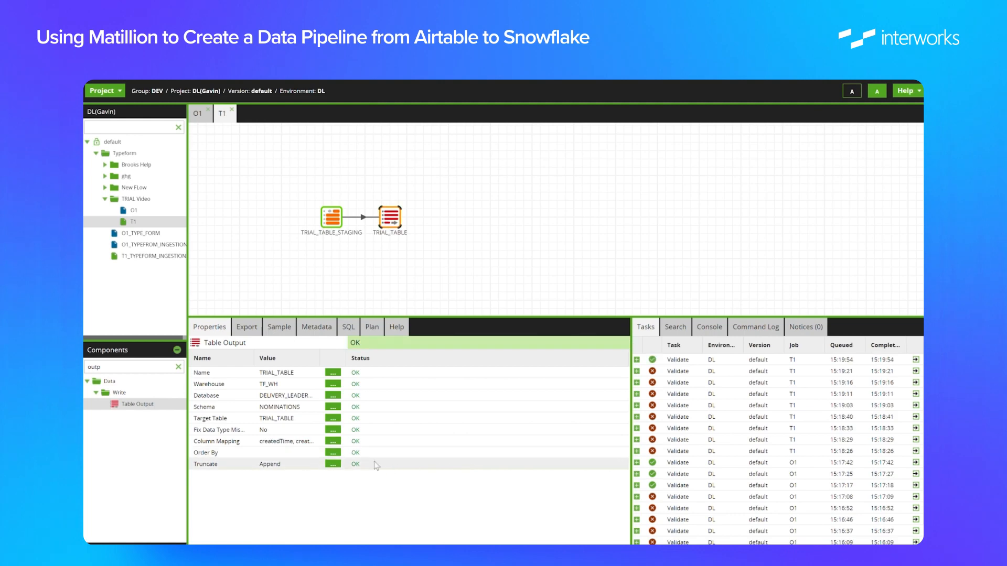
Change the TRIAL_TABLE output component's Truncate property to Truncate
click(333, 464)
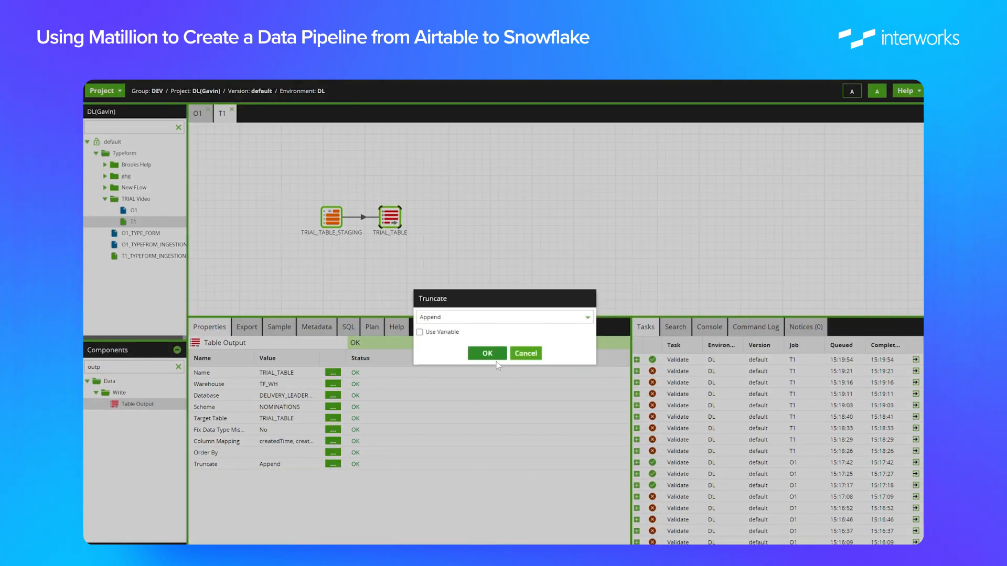
click(477, 318)
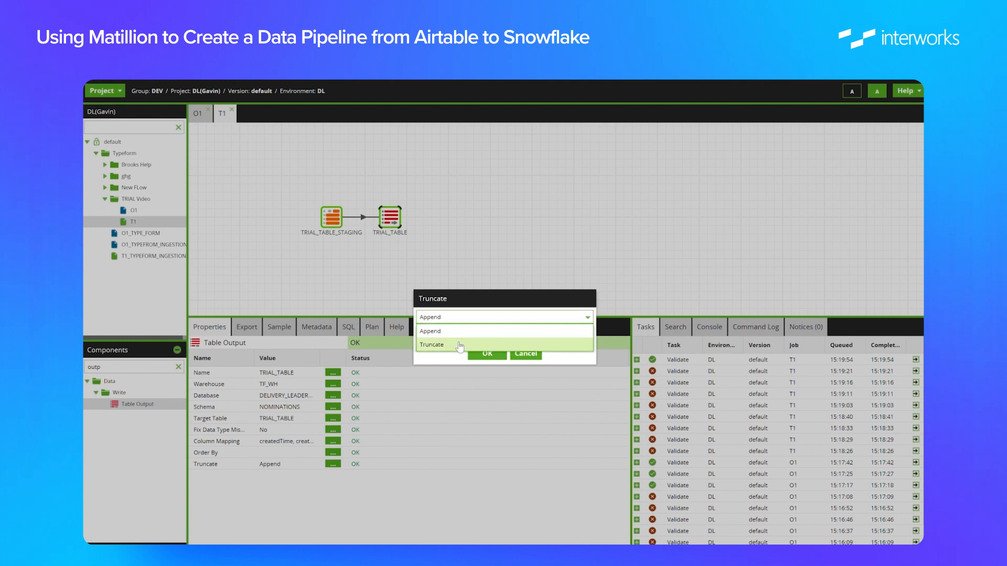
click(459, 346)
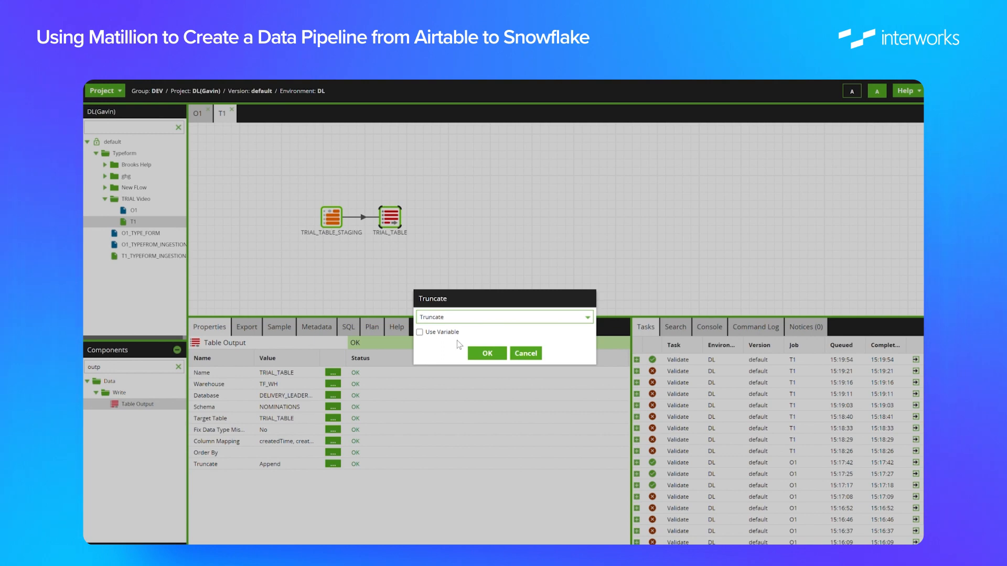
click(486, 354)
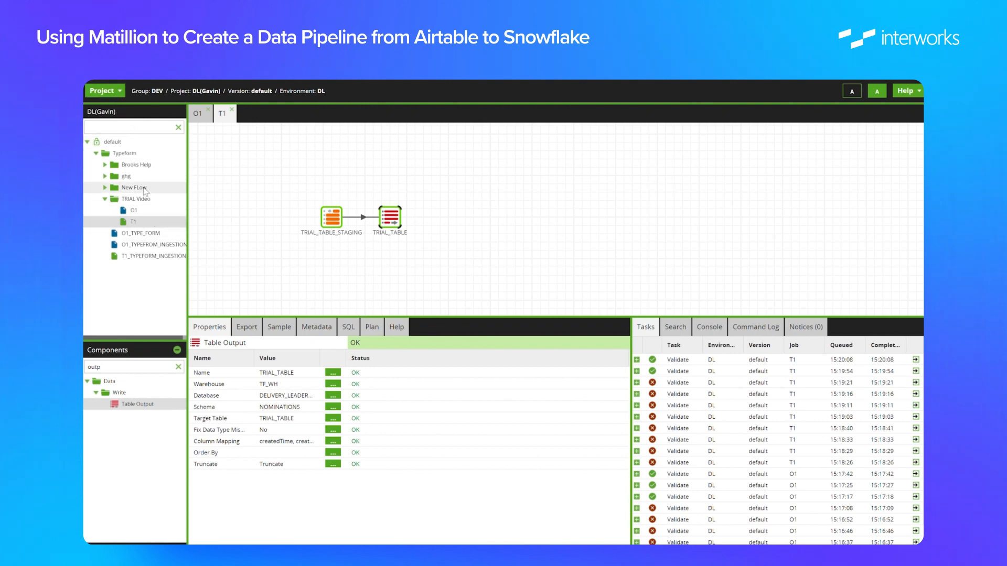
Review the scheduling options for orchestration job O1 and try to save a schedule without hours or minutes
click(141, 212)
right_click(143, 213)
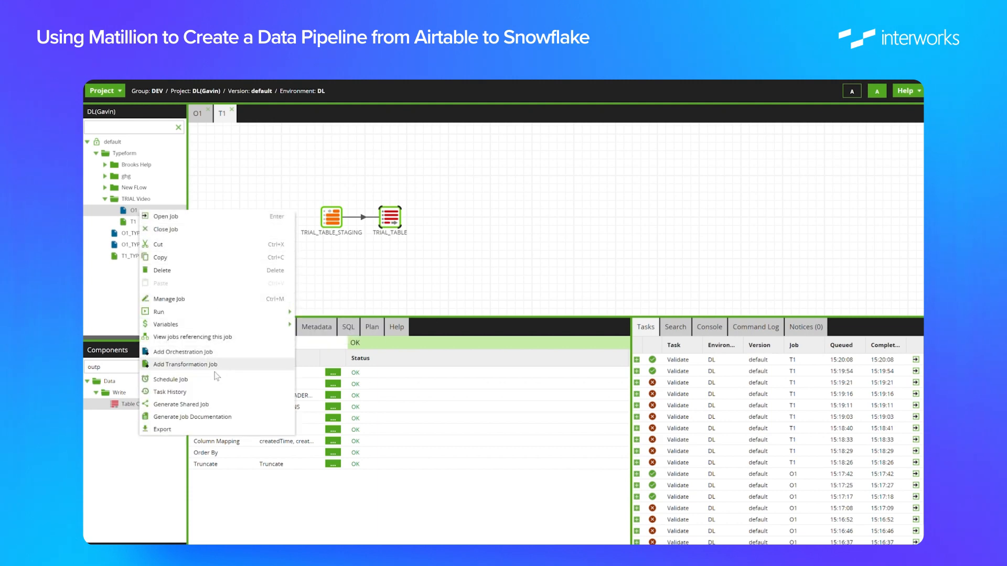
click(198, 384)
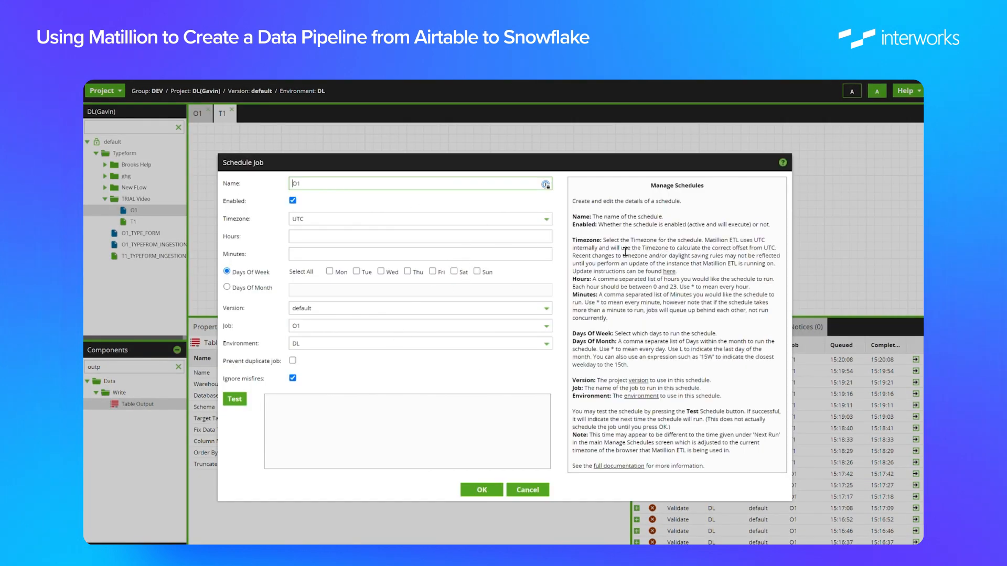
drag(599, 201, 643, 437)
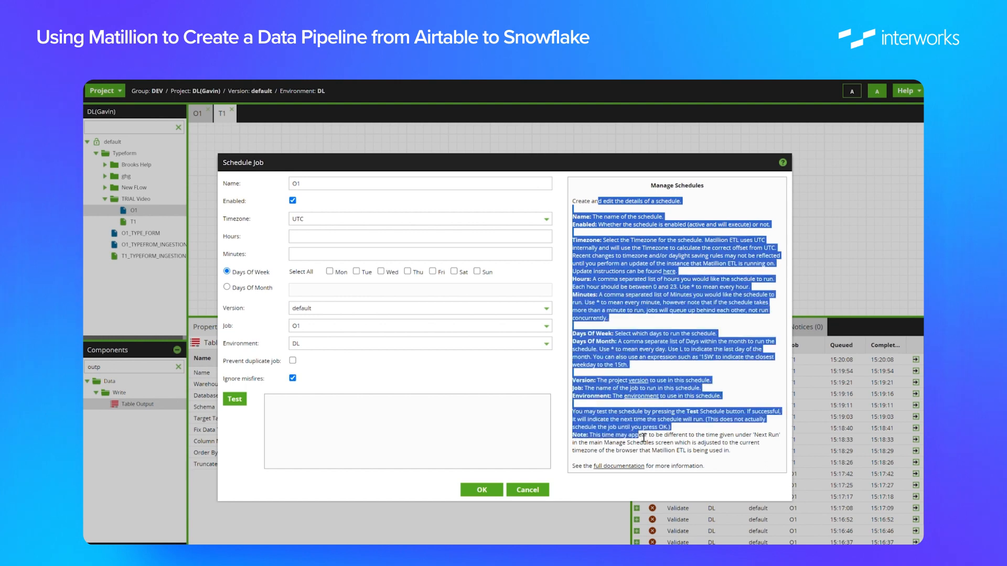
click(671, 377)
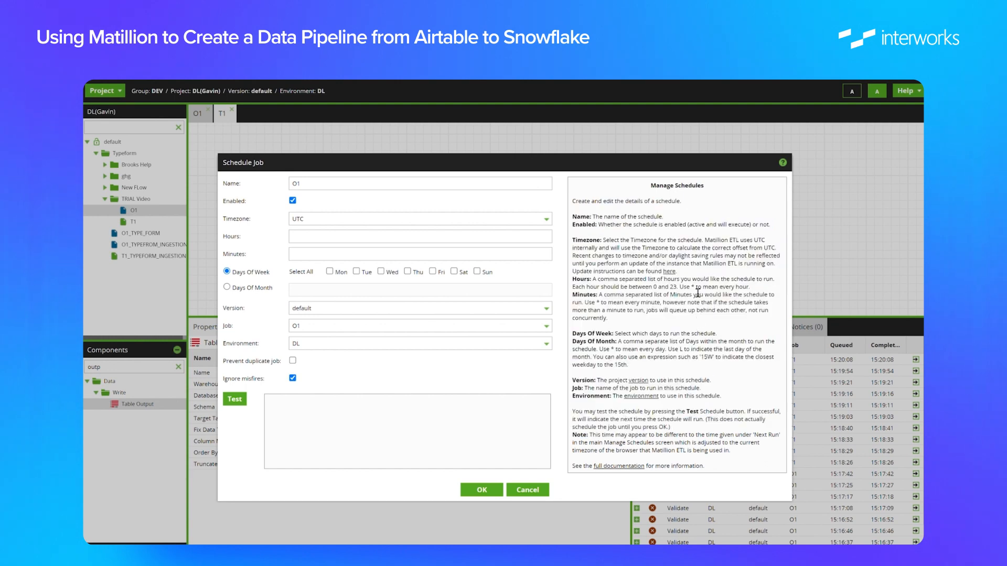
drag(691, 287, 703, 291)
click(478, 489)
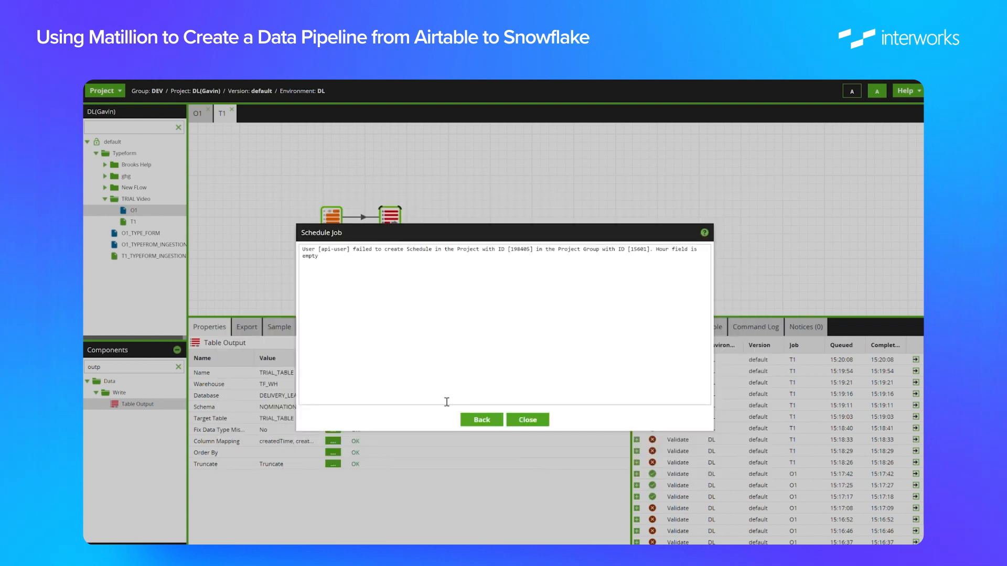
click(530, 421)
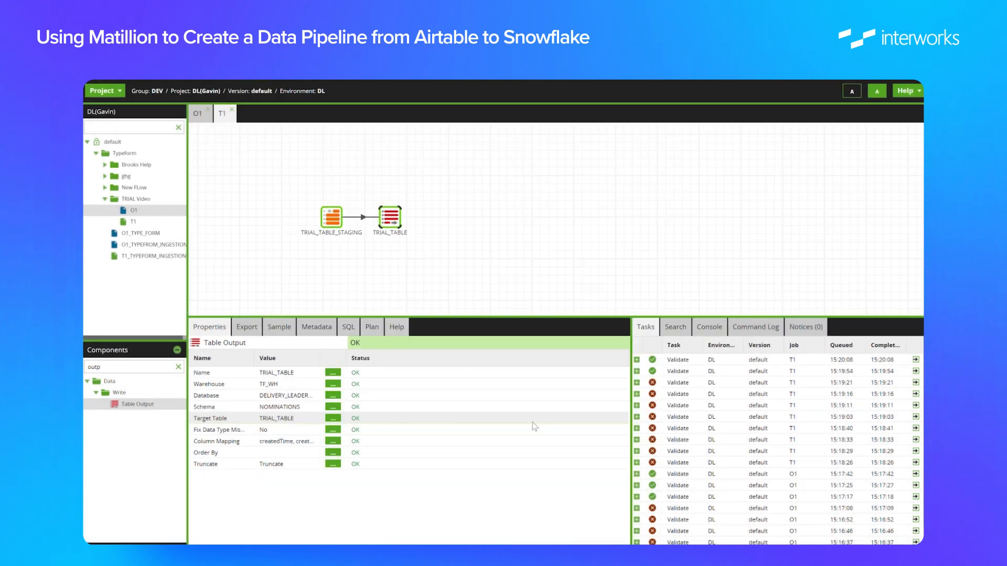
Run orchestration job O1 in the DL environment
right_click(138, 213)
mouse_move(209, 312)
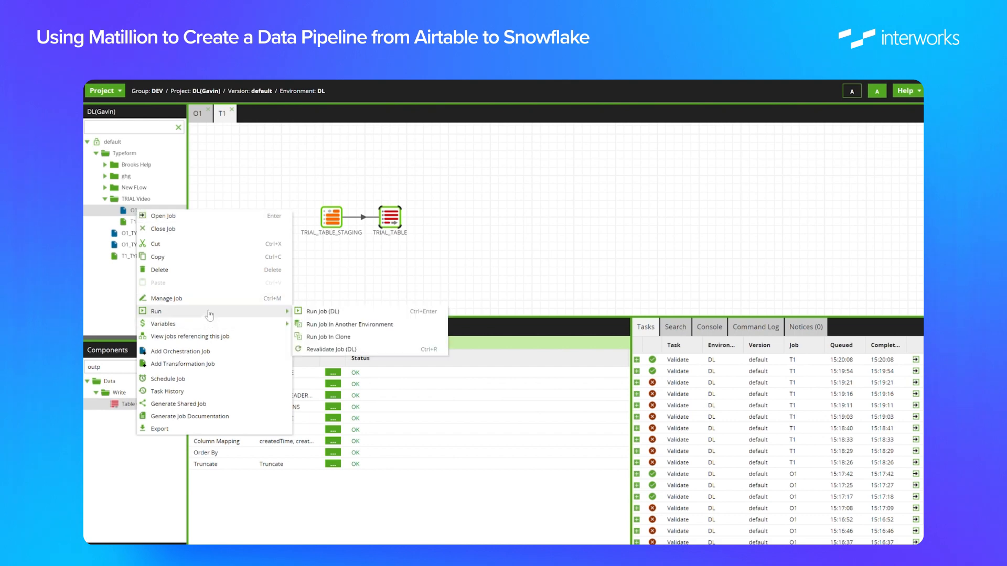
click(310, 314)
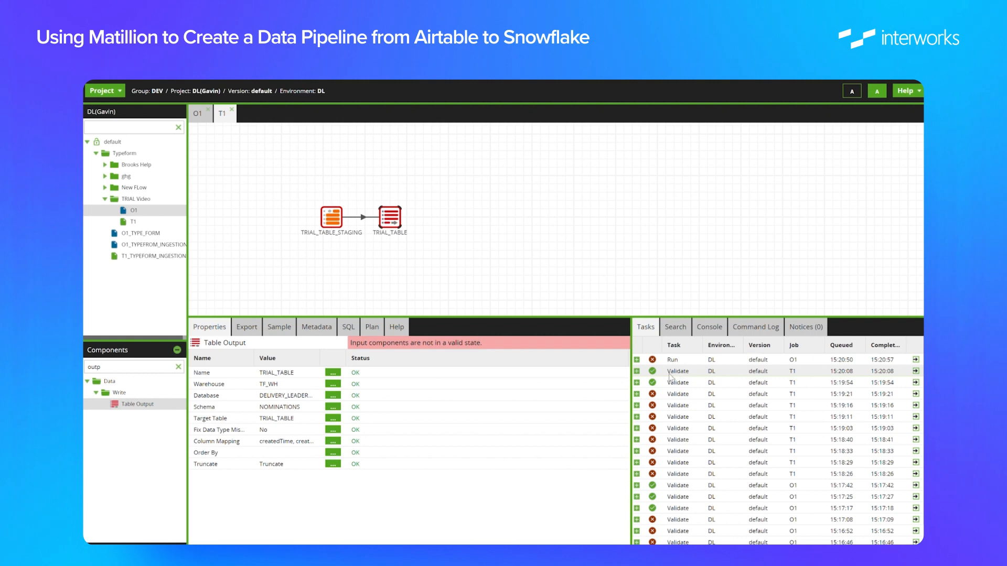
Examine the task details of the latest O1 run, including the T1 0 component's results
click(637, 360)
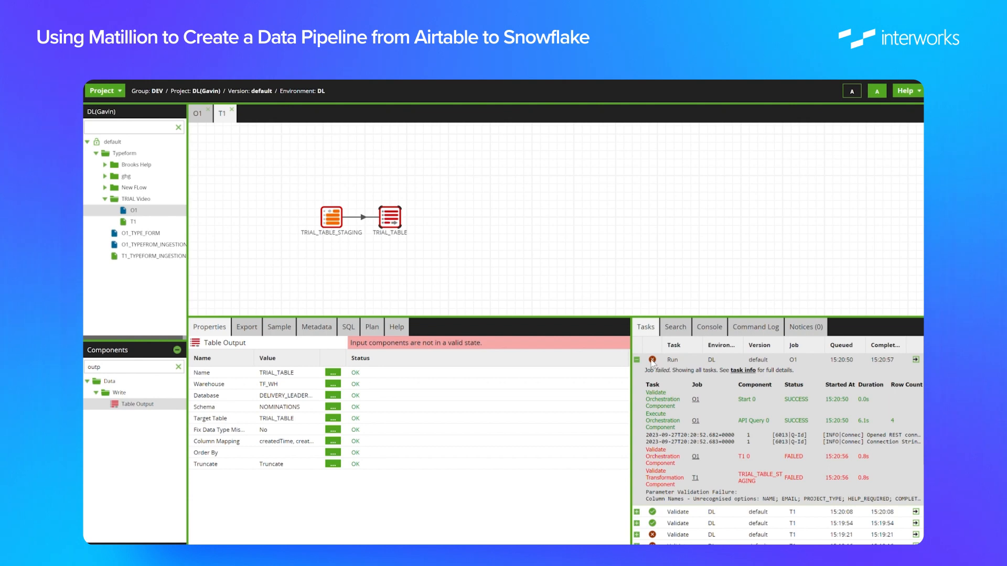
click(637, 360)
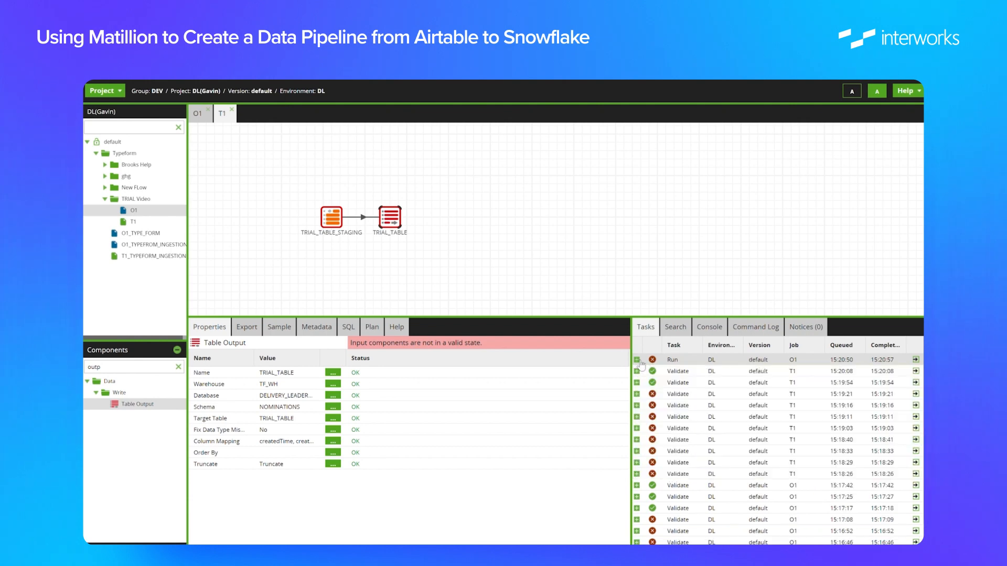
click(915, 360)
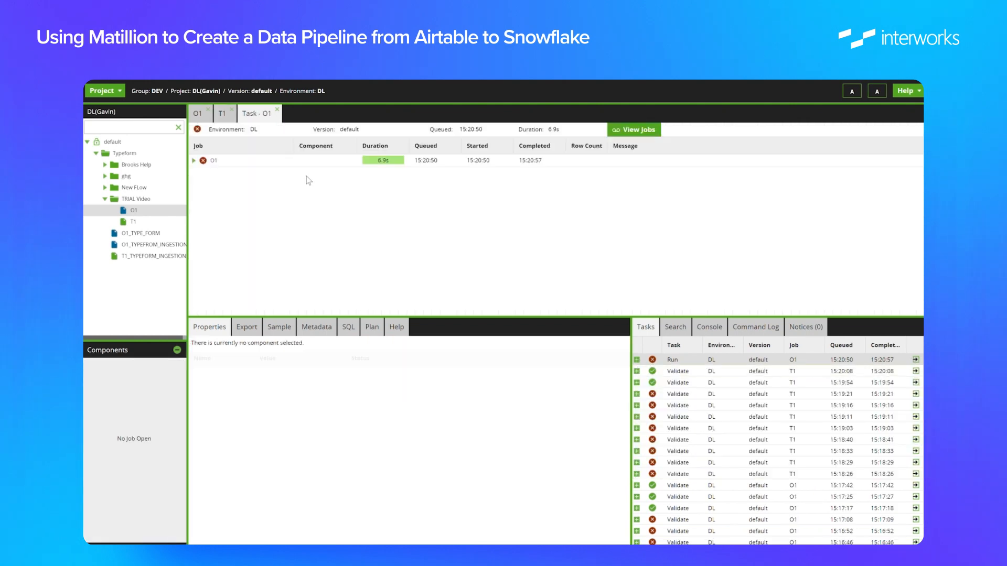
click(193, 160)
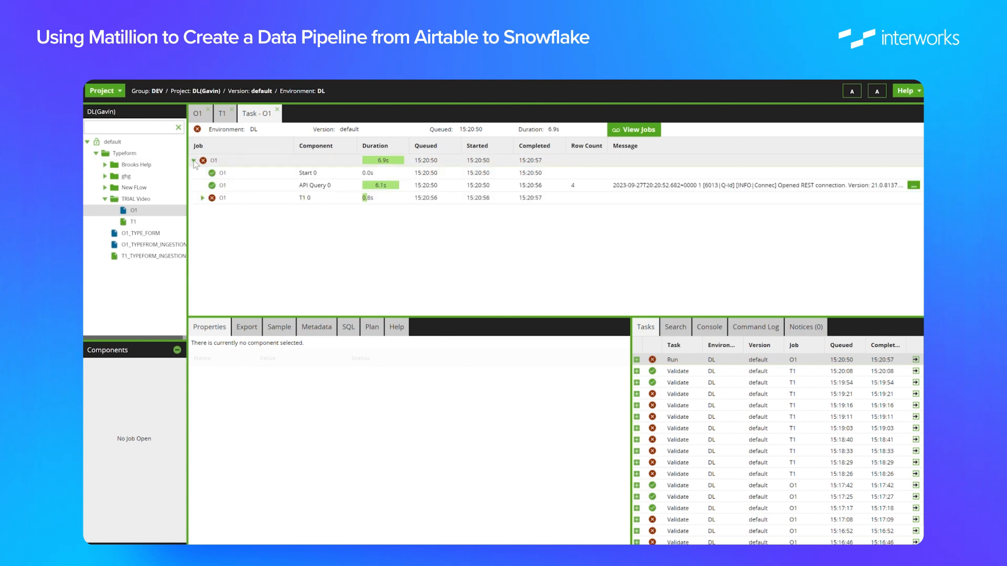
click(202, 198)
In job T1, remove the unrecognised columns from TRIAL_TABLE_STAGING's column names and include all available fields_ columns
click(223, 212)
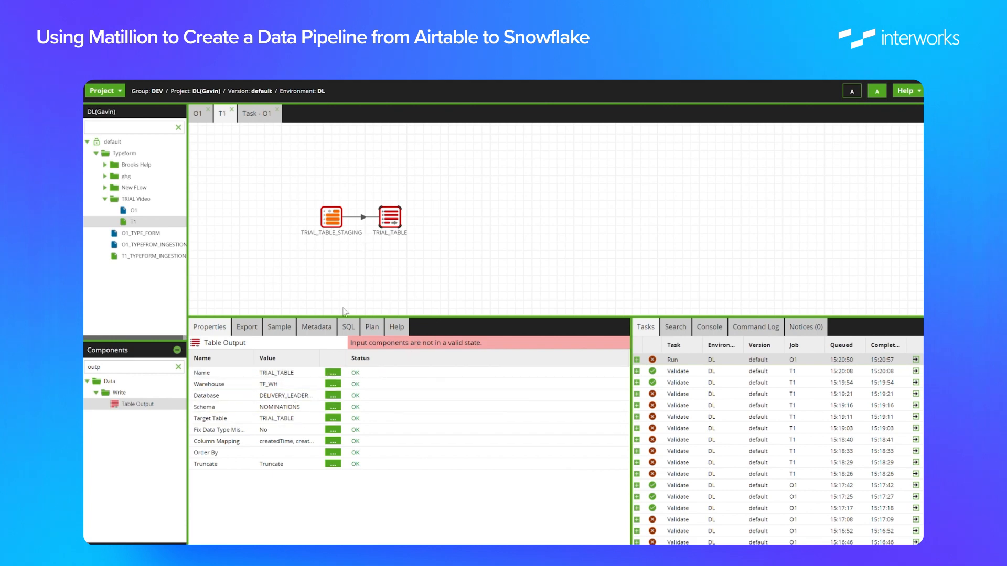
click(333, 223)
click(339, 419)
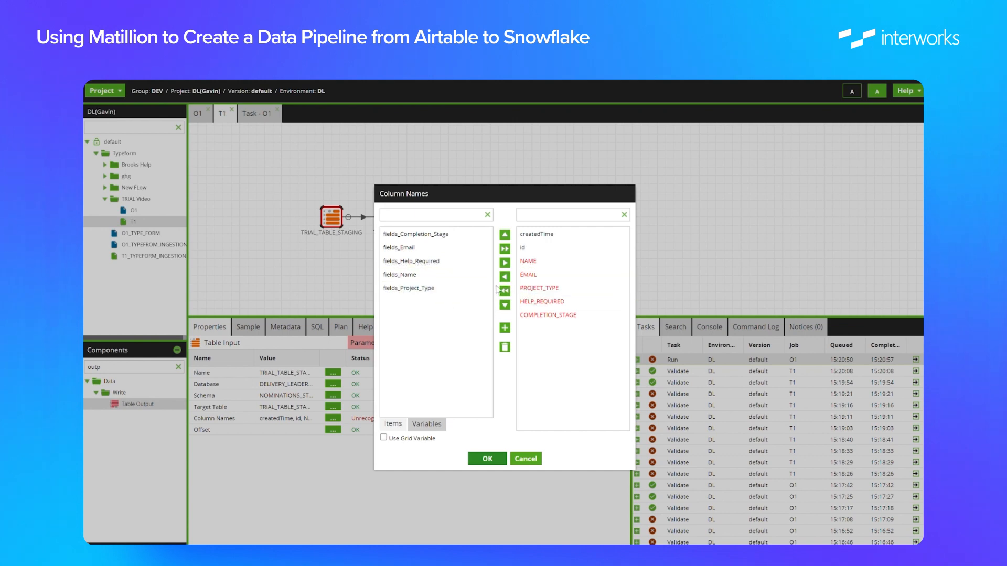
click(505, 348)
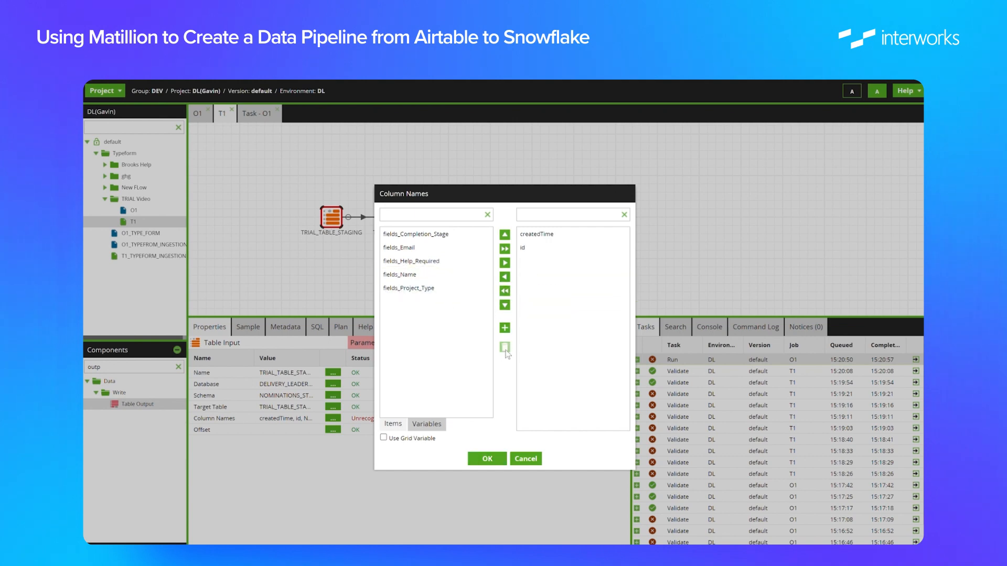
click(505, 249)
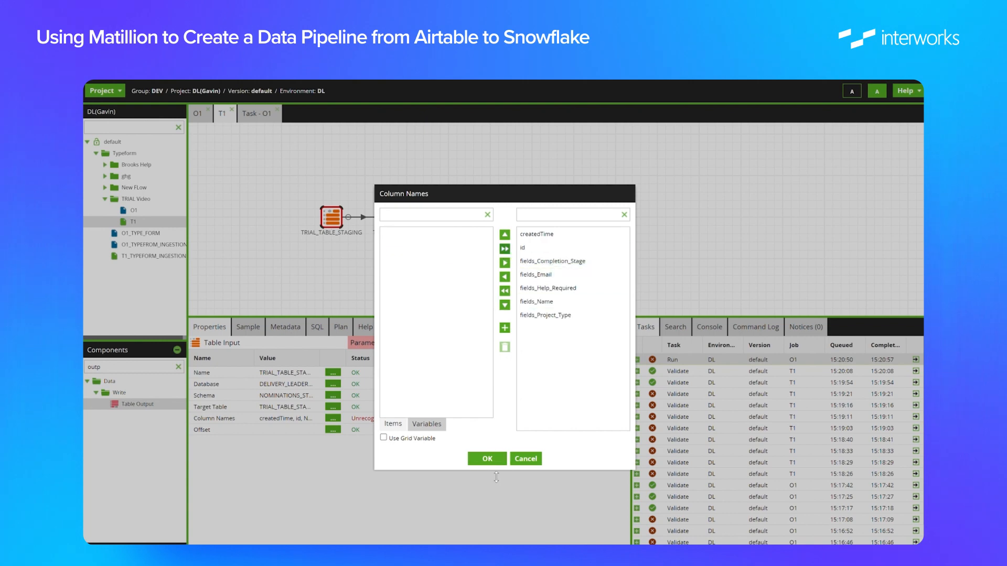
click(487, 459)
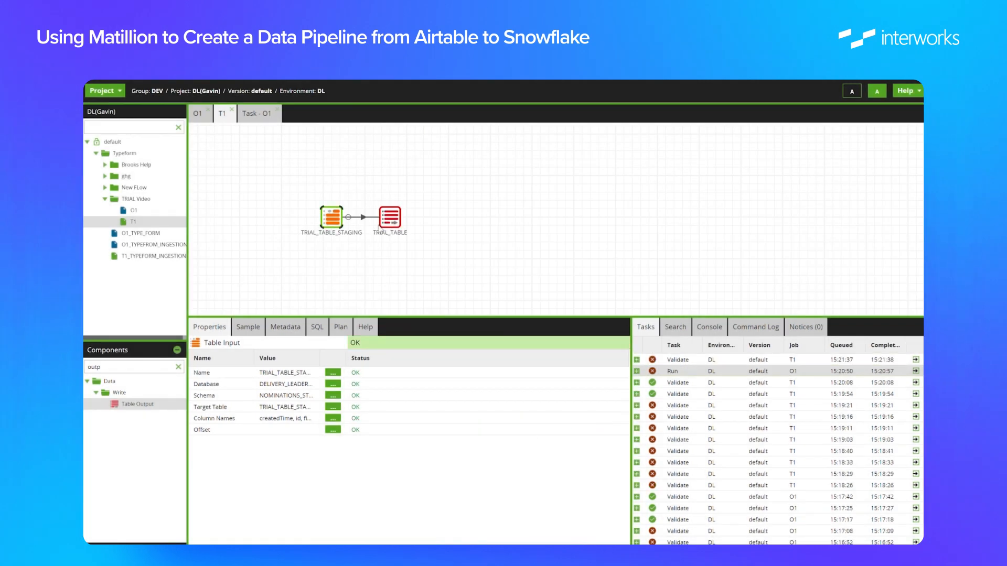
In TRIAL_TABLE's column mapping, map fields_Help_Required to HELP_REQUIRED and fields_Completion_Stage to COMPLETION_STAGE
click(382, 227)
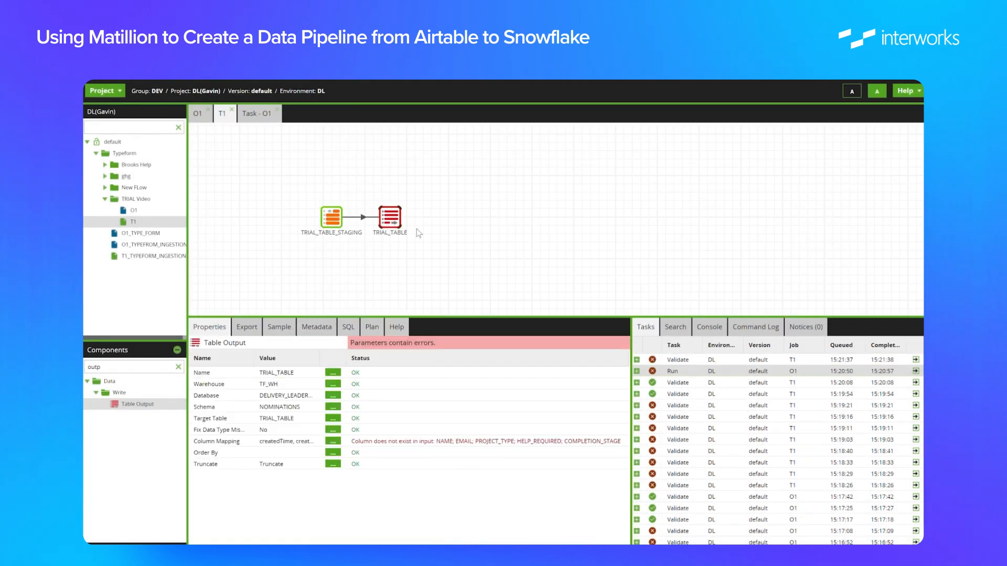
click(335, 442)
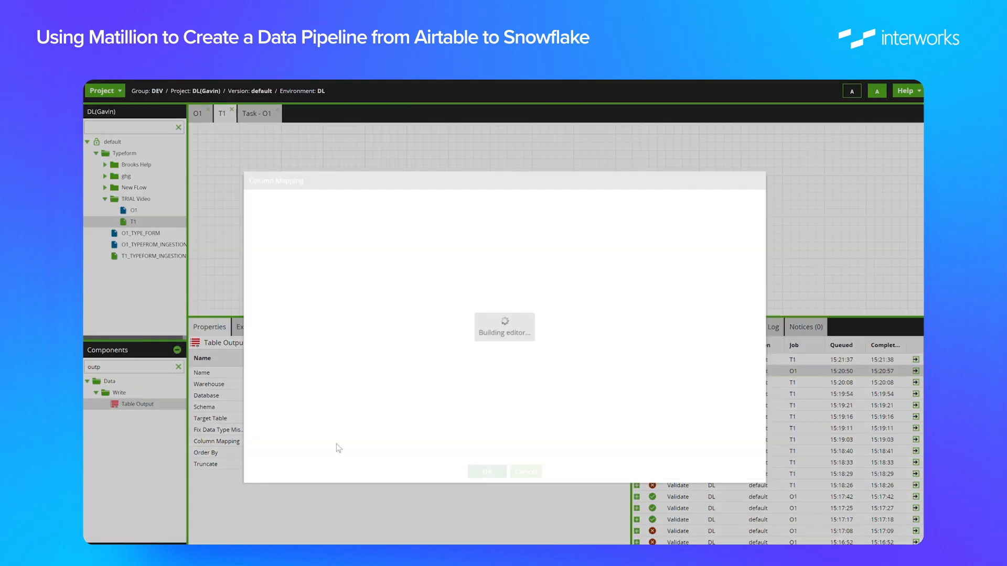
click(427, 280)
click(366, 280)
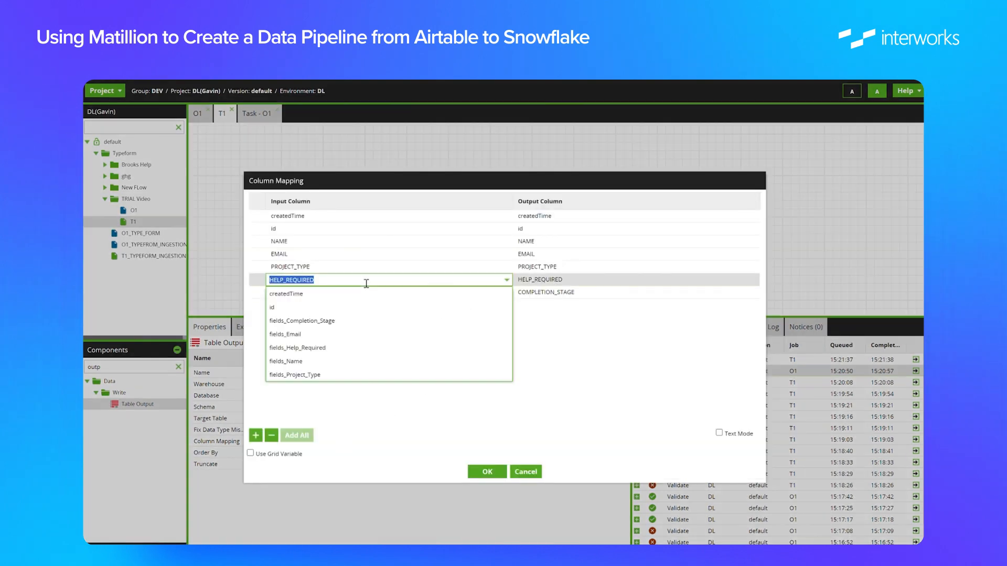
click(321, 350)
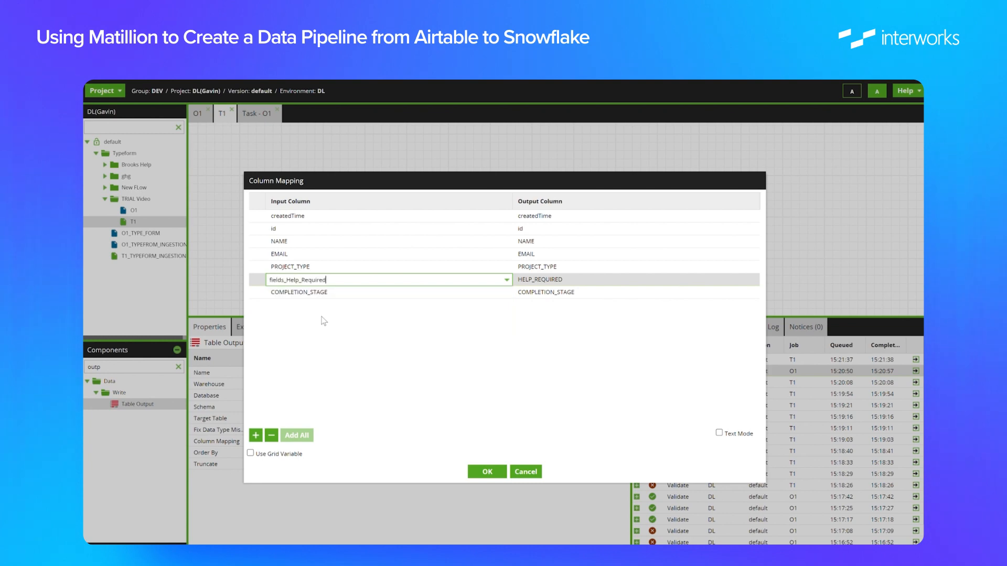
click(320, 293)
click(320, 292)
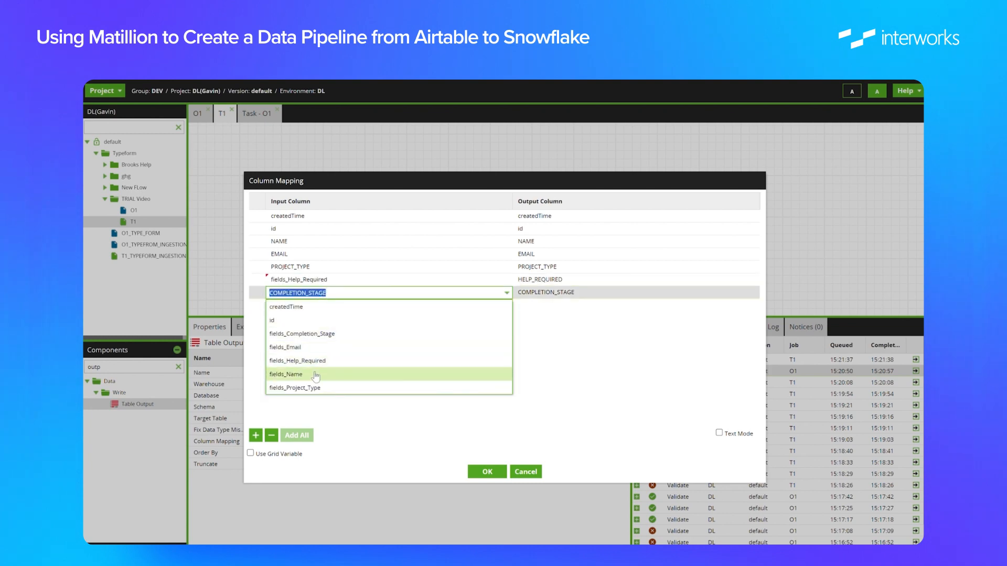
click(311, 334)
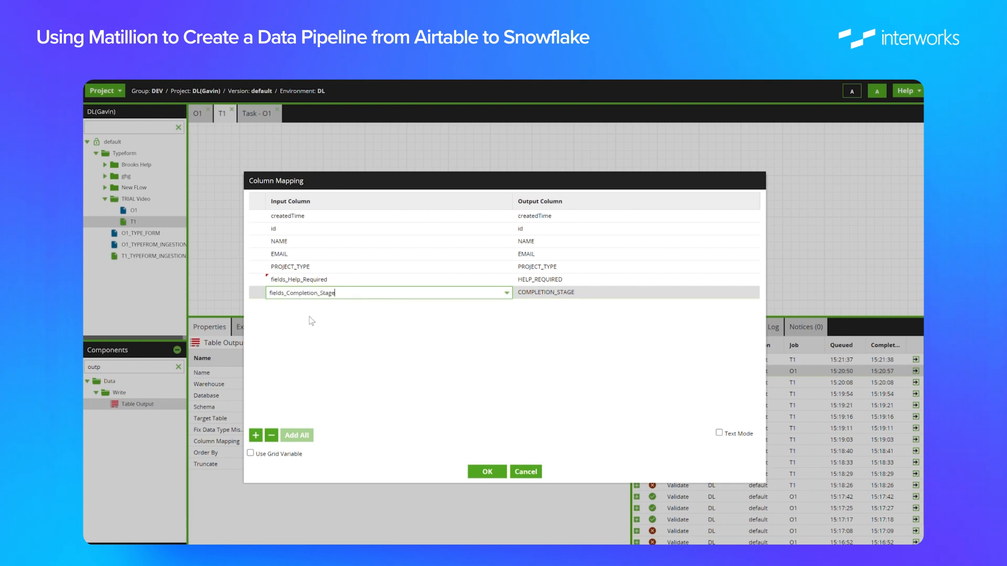
Map fields_Project_Type to PROJECT_TYPE, fields_Email to EMAIL and fields_Name to NAME in the column mapping
click(257, 267)
click(257, 267)
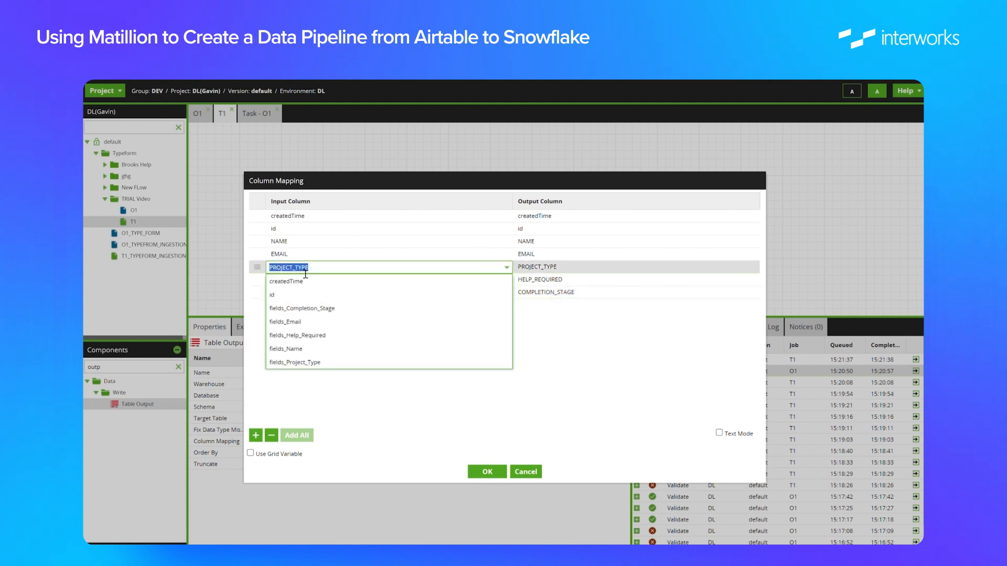
click(315, 363)
click(317, 256)
click(317, 256)
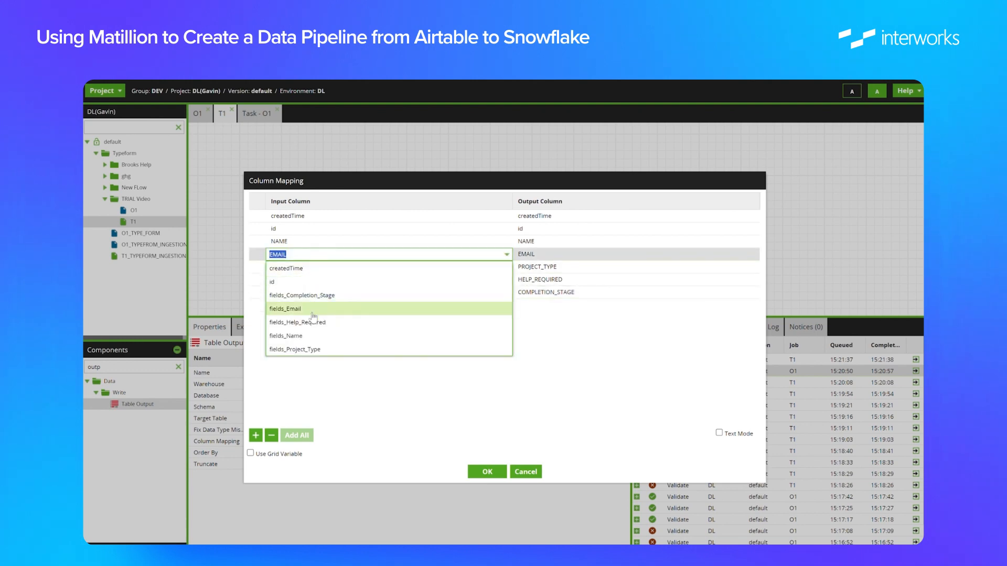
click(309, 309)
click(314, 241)
click(317, 242)
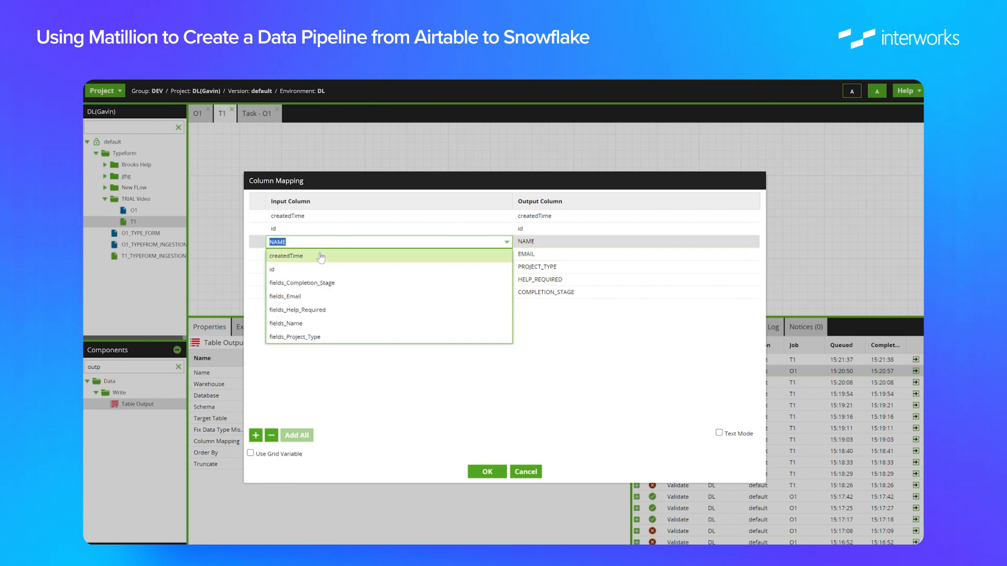
click(306, 323)
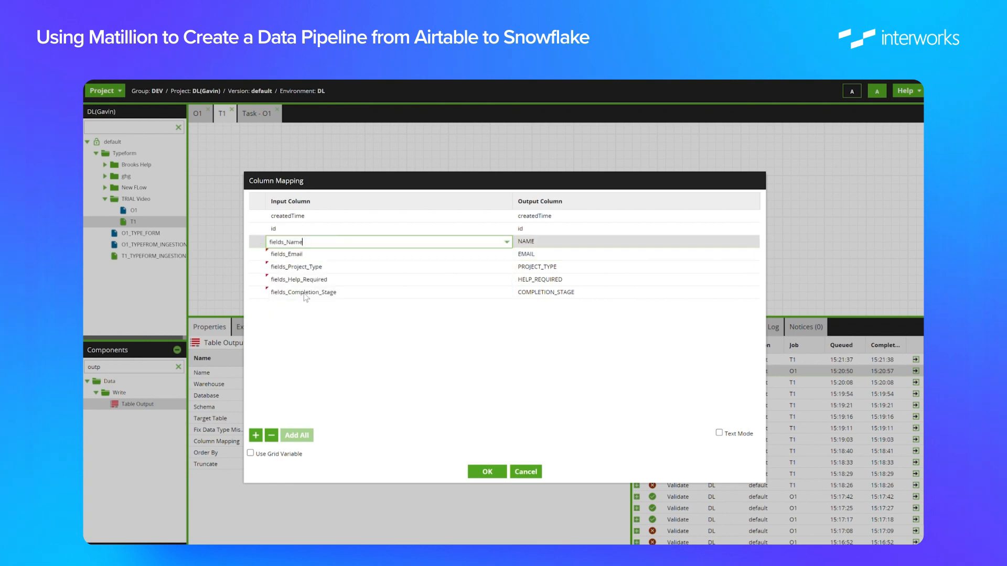
Select createdTime as the input for the createdTime output column and apply TRIAL_TABLE's column mapping
click(303, 233)
click(296, 256)
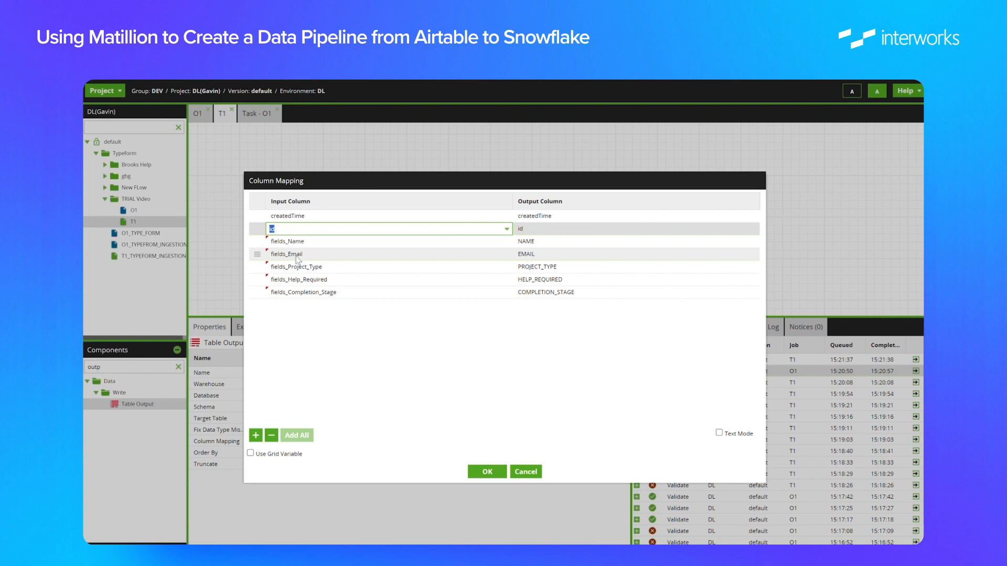
click(321, 217)
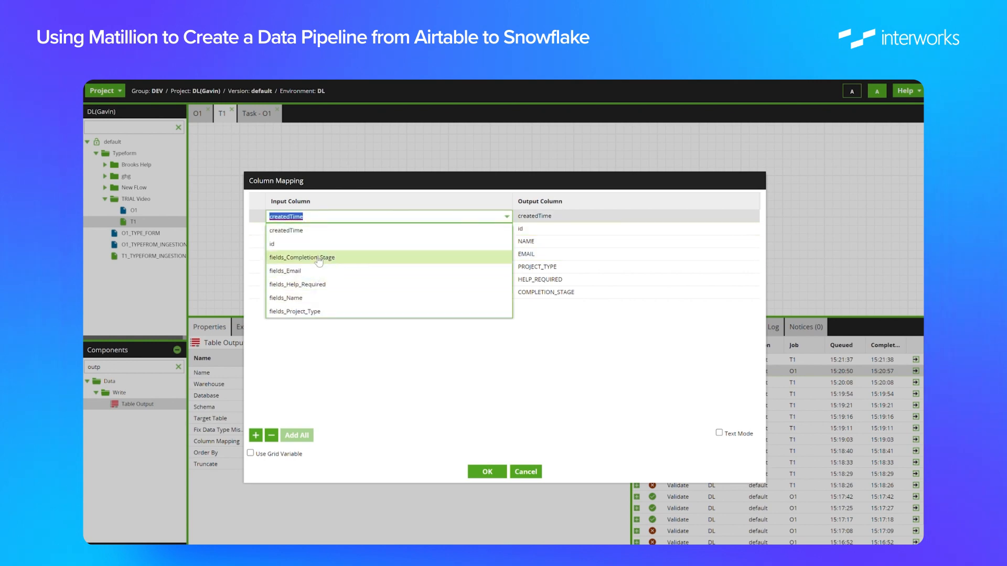
click(321, 231)
click(411, 350)
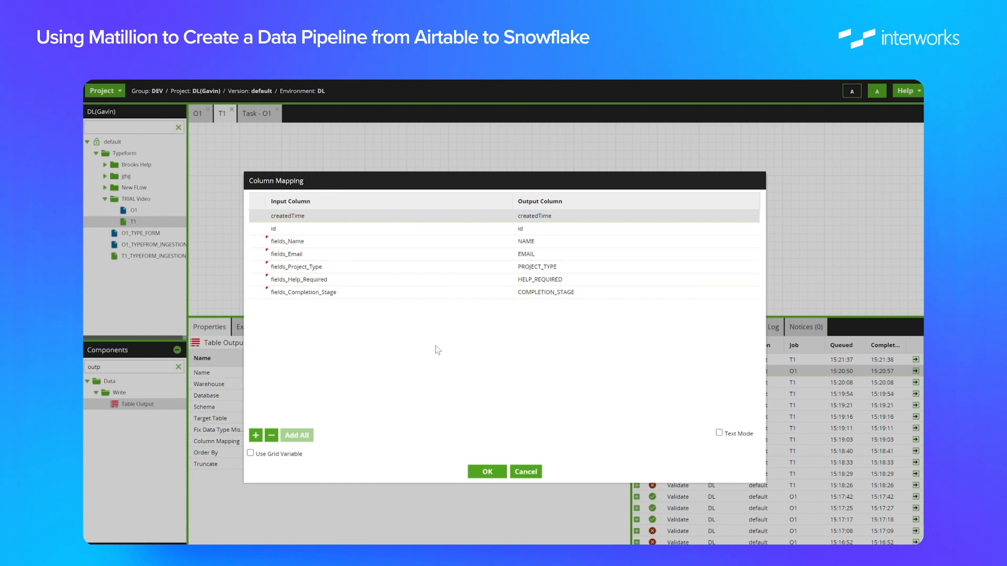
click(481, 475)
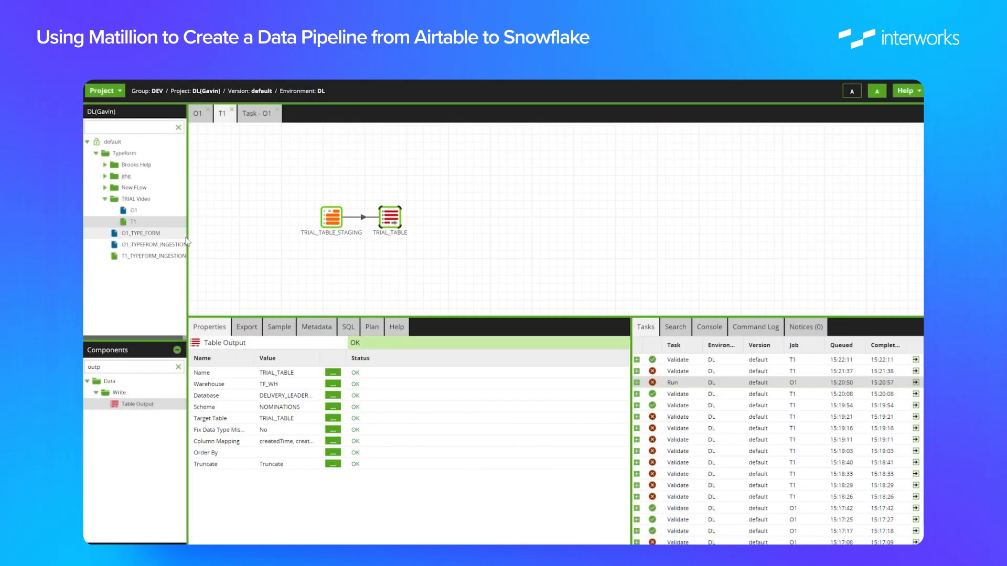
Rerun orchestration job O1 in the DL environment with the corrected T1 mapping
right_click(148, 213)
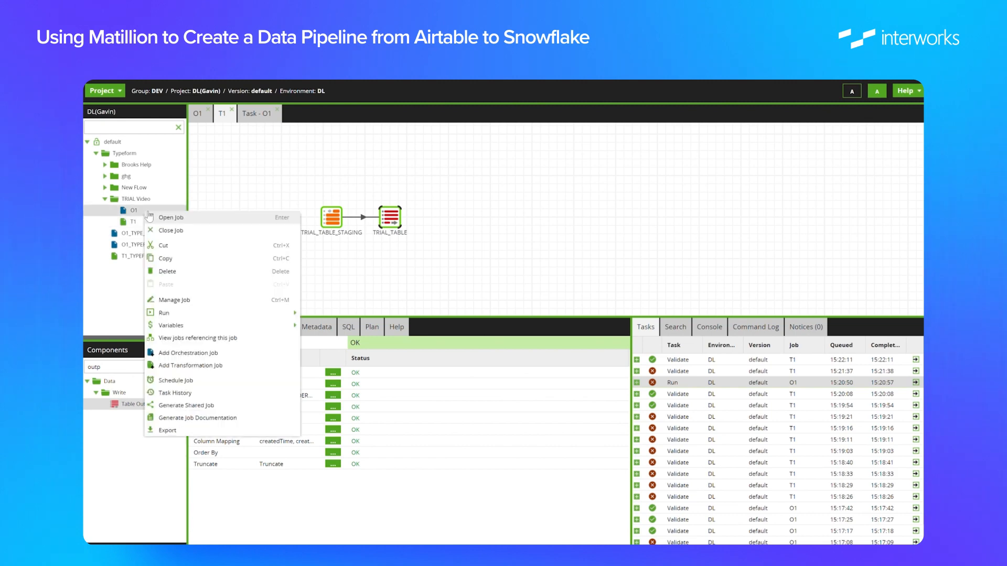
mouse_move(215, 314)
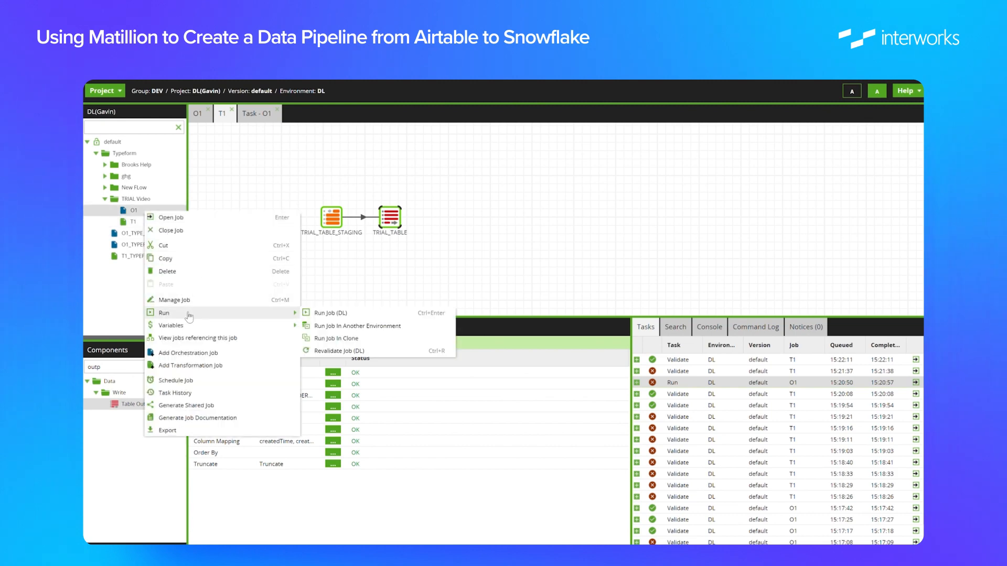
click(315, 314)
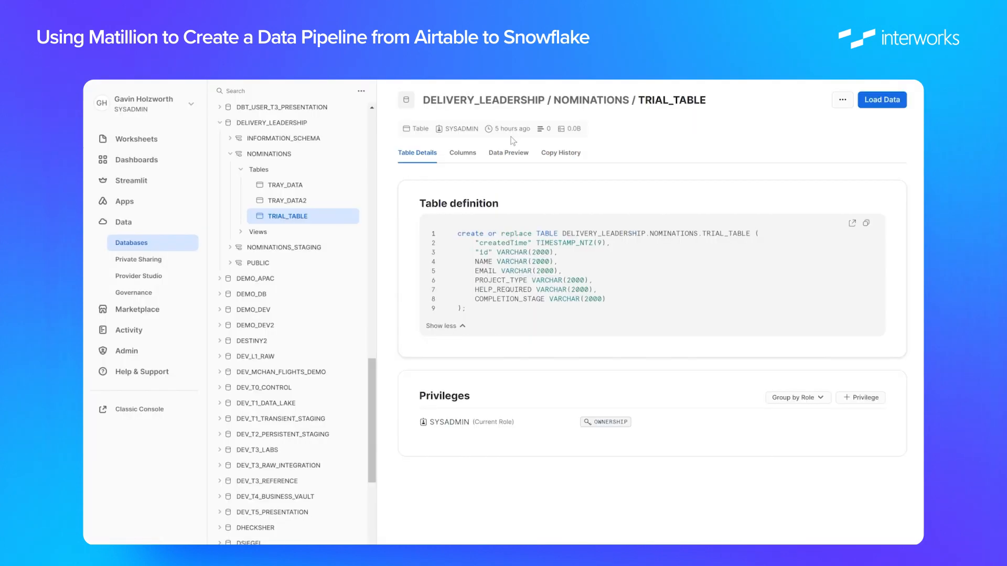
In Snowflake, preview the data loaded into TRIAL_TABLE and examine its columns through COMPLETION_STAGE
click(508, 155)
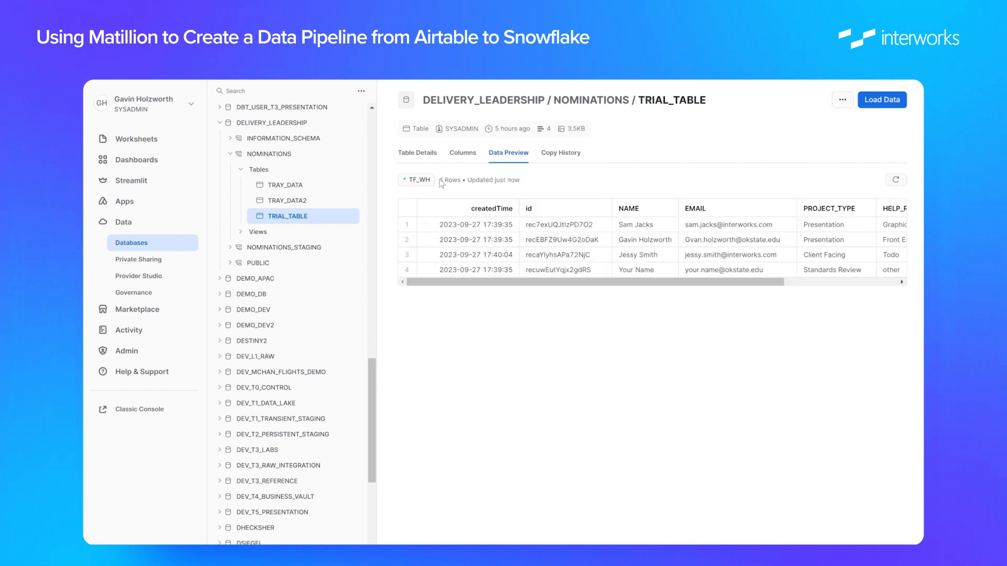
drag(459, 281, 547, 284)
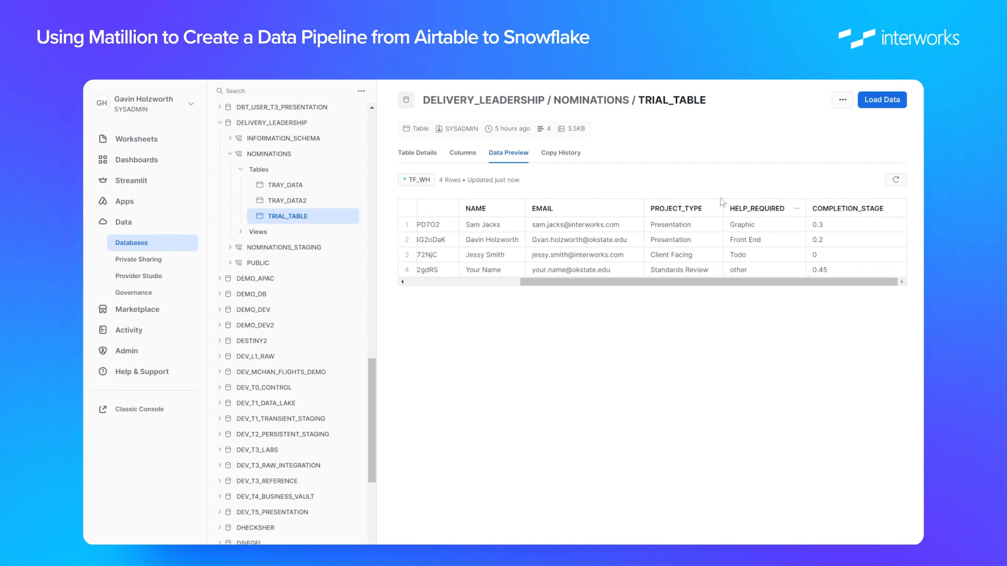